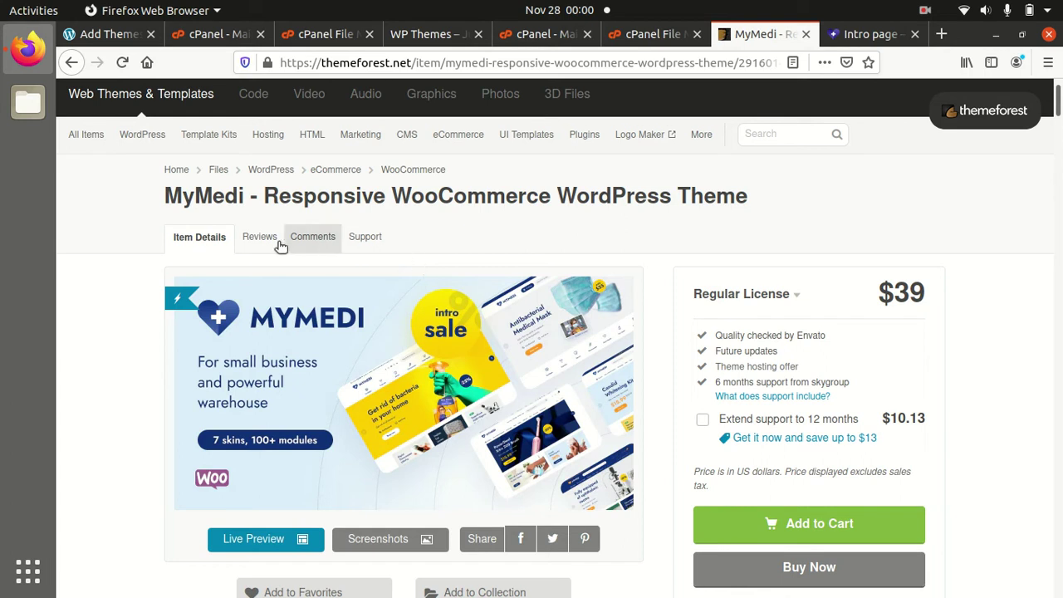
- Review the MyMedi theme's ThemeForest page, including its description, last update date and software version details
drag(158, 199, 243, 199)
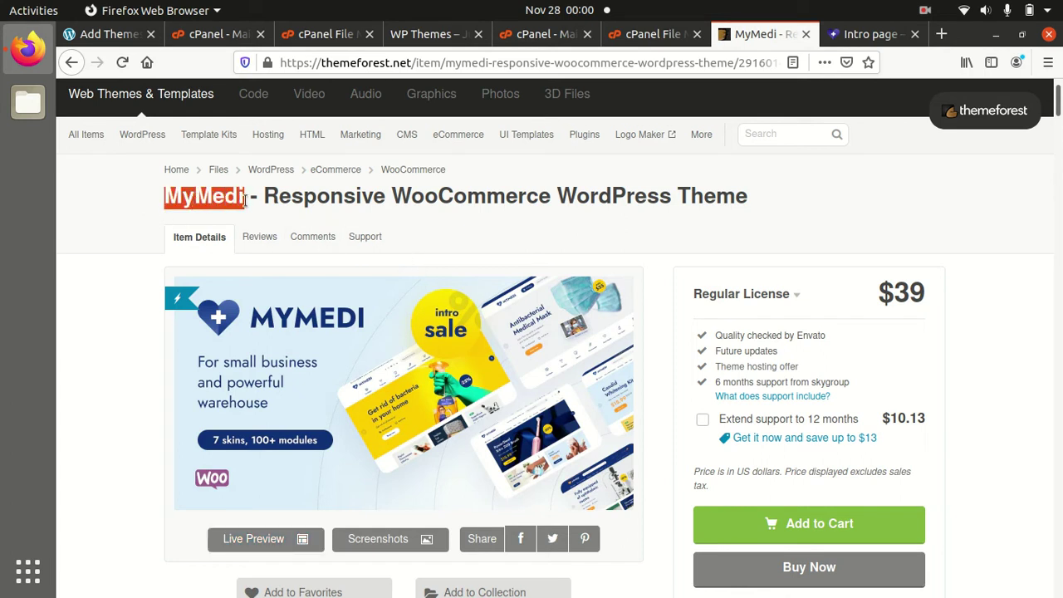
click(277, 206)
scroll(404, 226, down, 2)
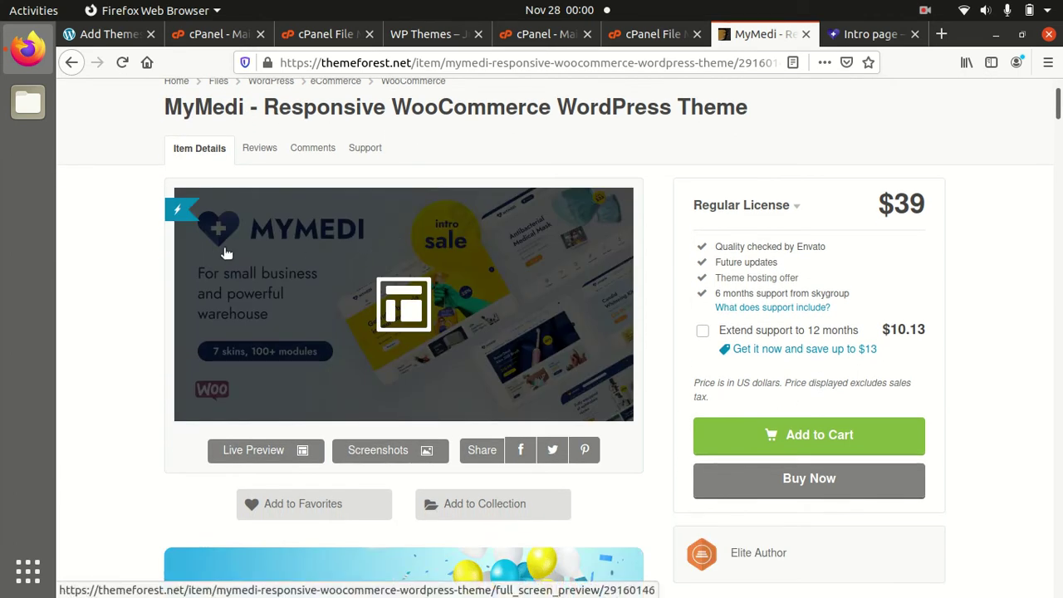
scroll(273, 266, down, 3)
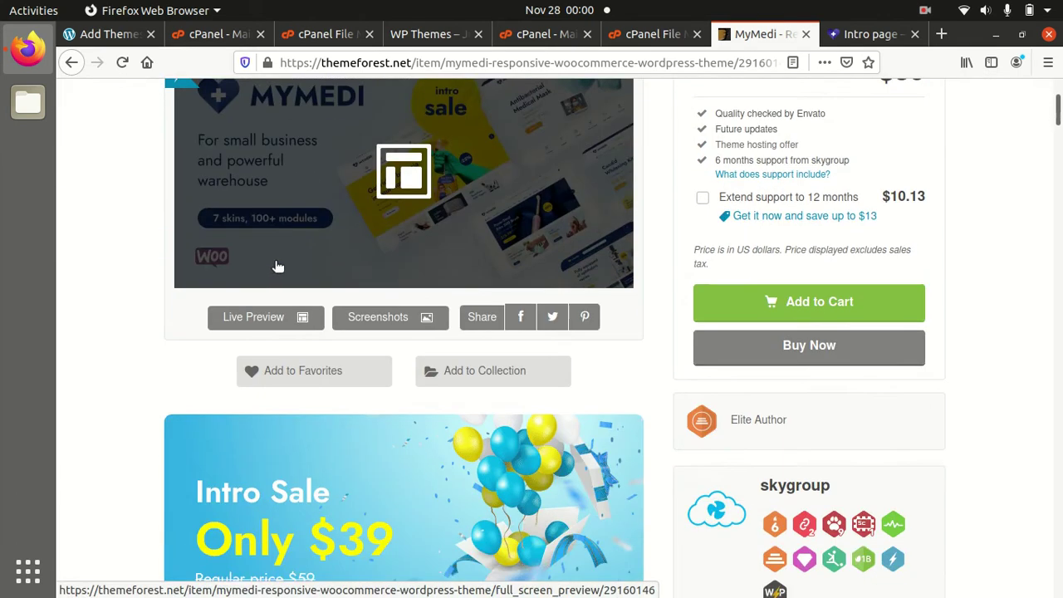
scroll(285, 261, down, 6)
scroll(630, 317, down, 3)
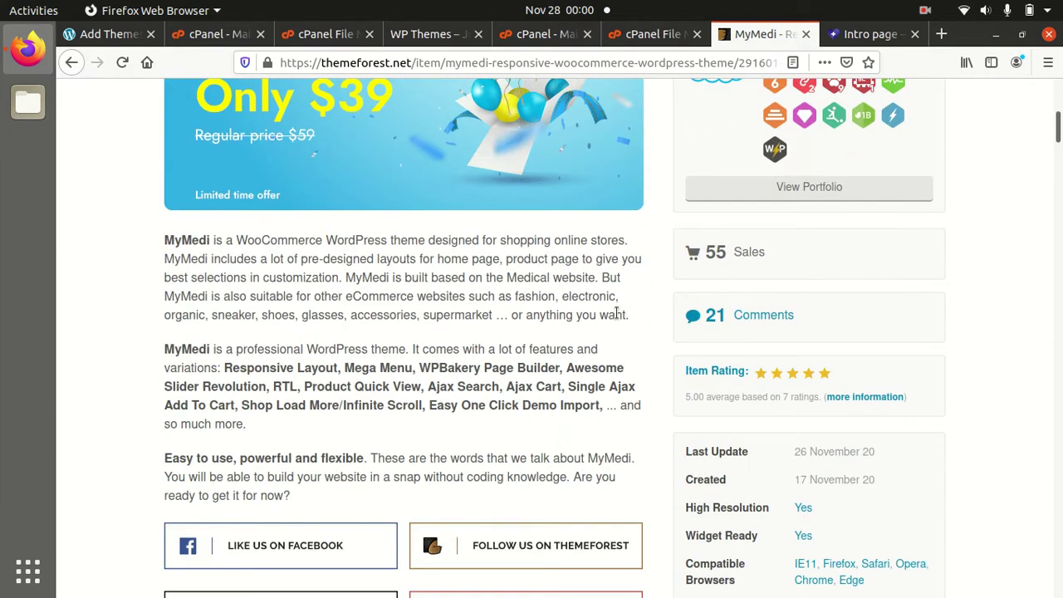
scroll(617, 314, down, 3)
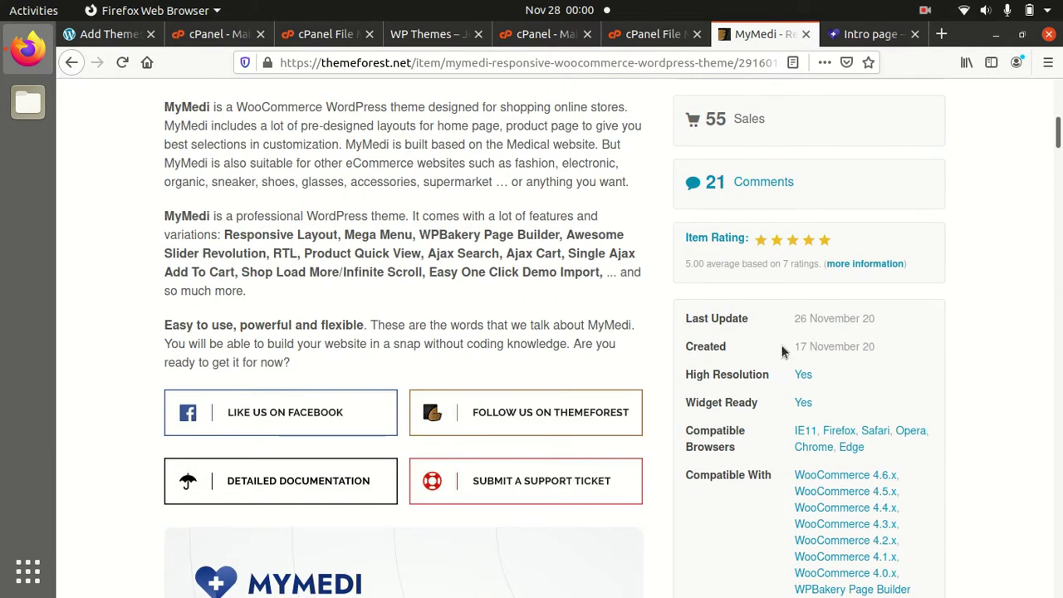
drag(789, 350, 797, 321)
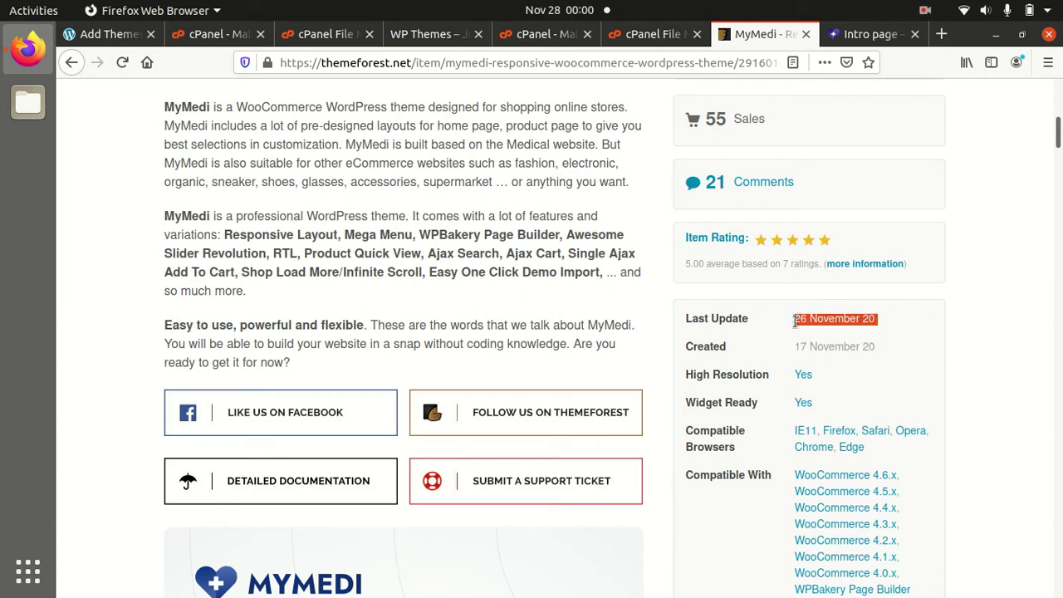
scroll(390, 365, up, 5)
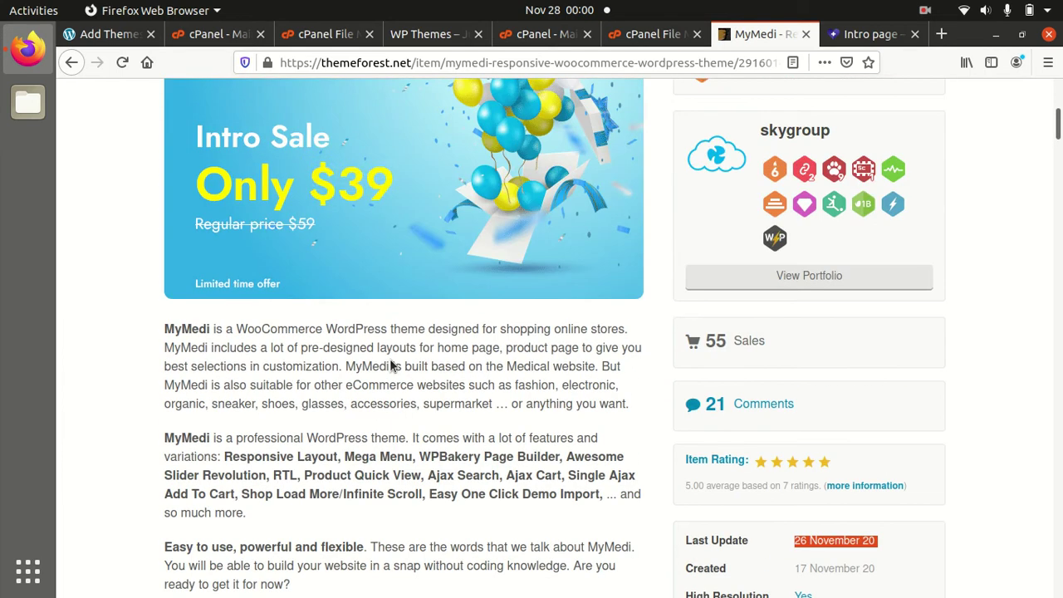
scroll(390, 366, down, 12)
scroll(391, 365, down, 3)
scroll(332, 307, up, 2)
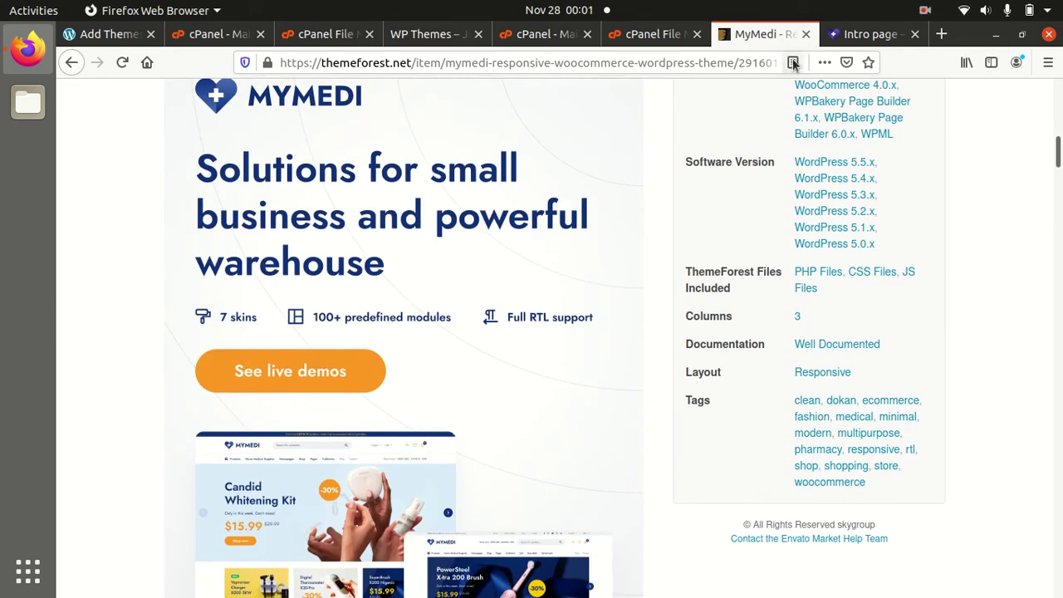
- Switch to the MyMedi intro page and open the theme's live demo
click(842, 36)
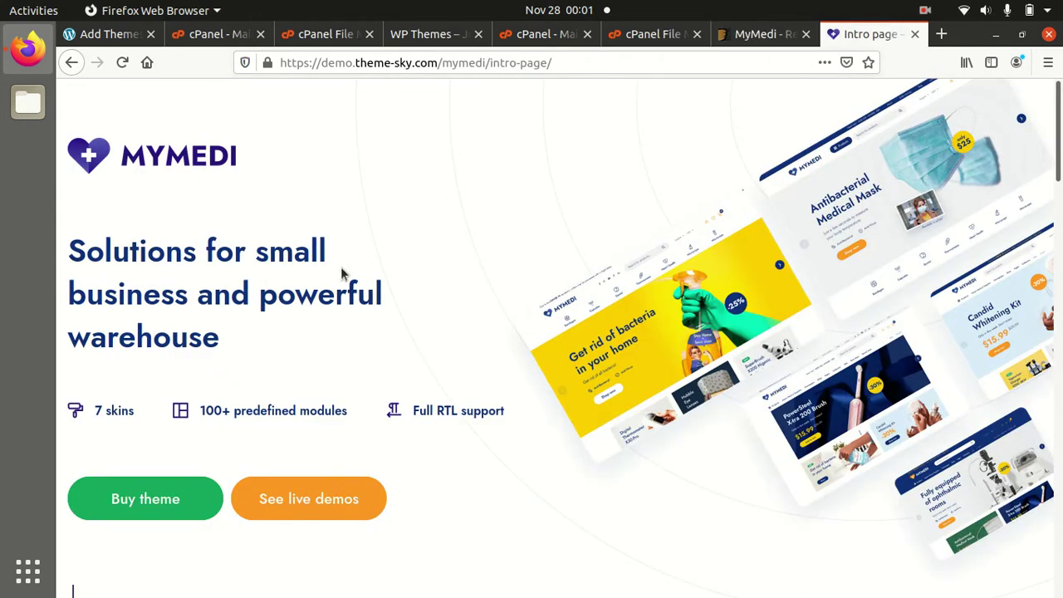
scroll(322, 324, down, 1)
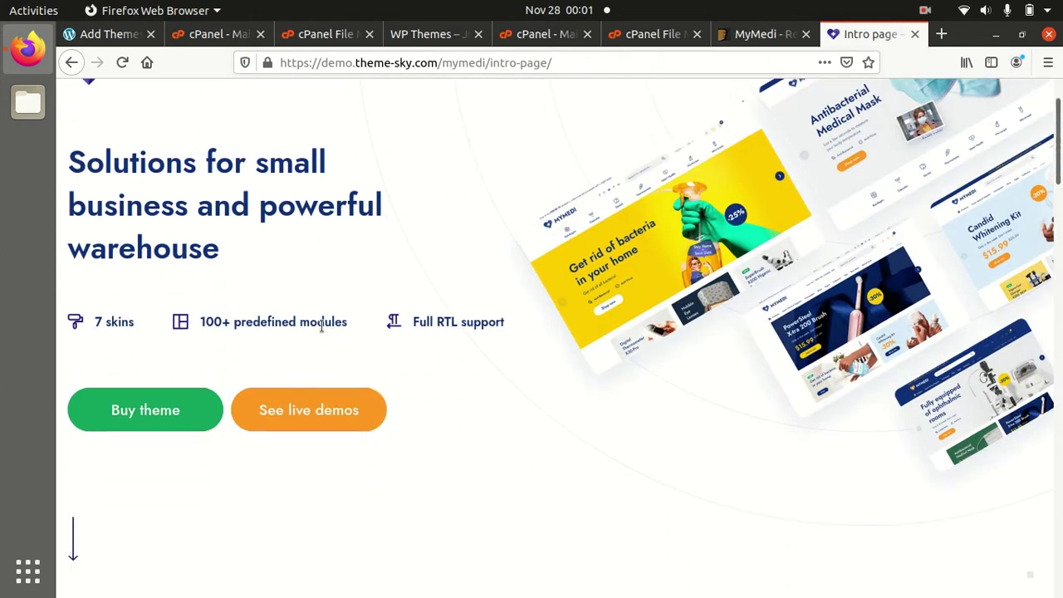
scroll(321, 325, up, 1)
scroll(307, 358, down, 2)
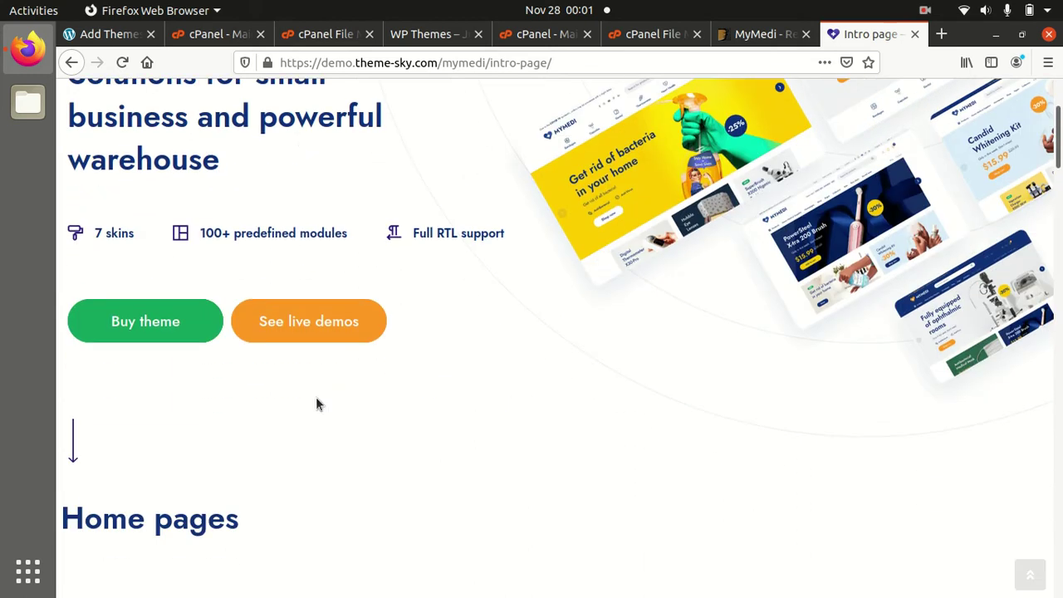
click(303, 332)
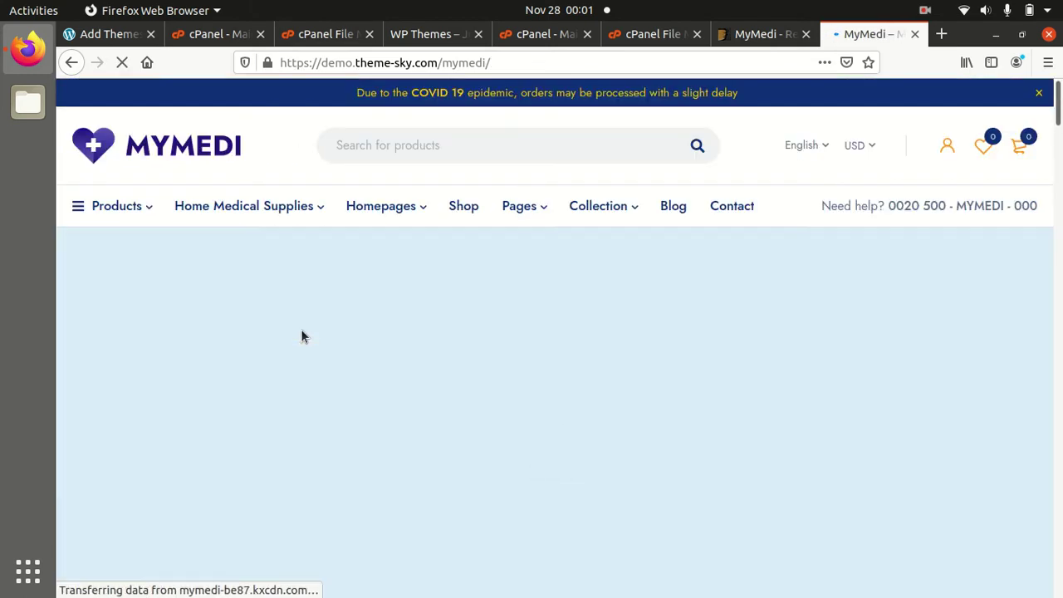
- Examine the demo homepage from the main banner through the categories, product sections and reviews down to the newsletter signup
scroll(301, 336, down, 3)
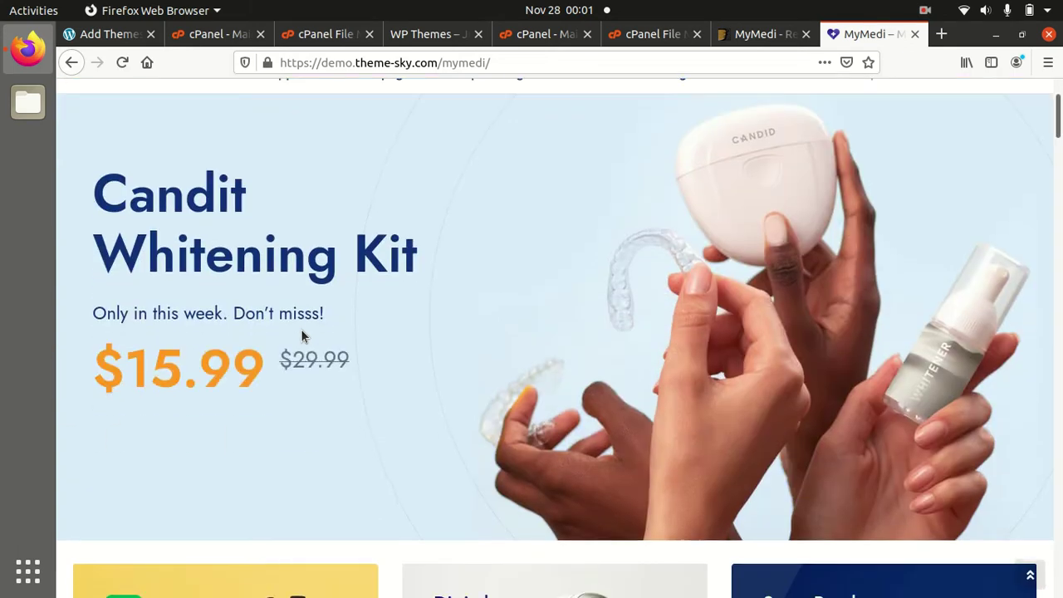
scroll(302, 337, down, 5)
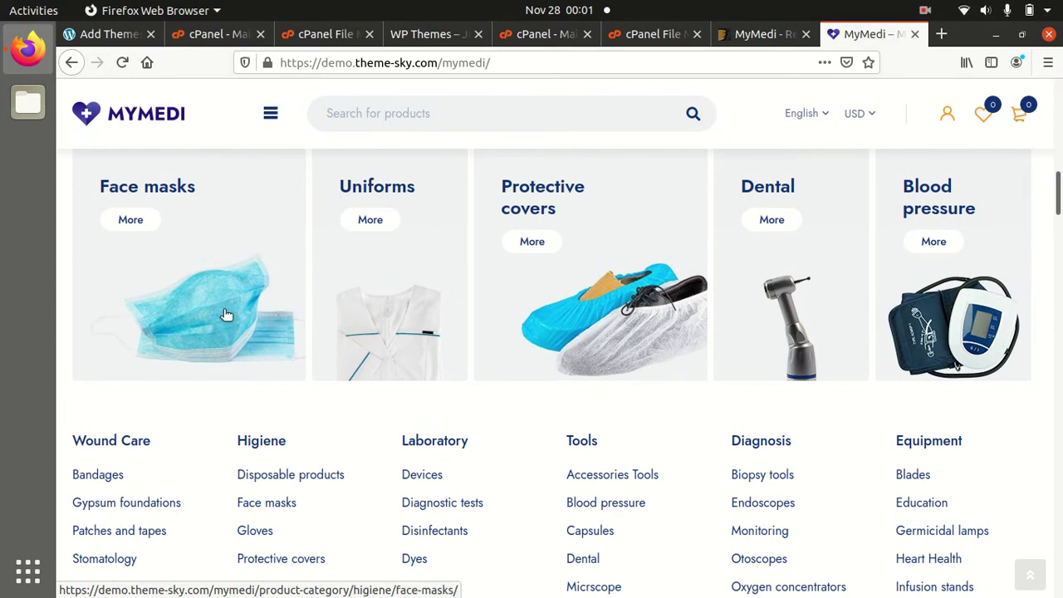
scroll(227, 313, up, 2)
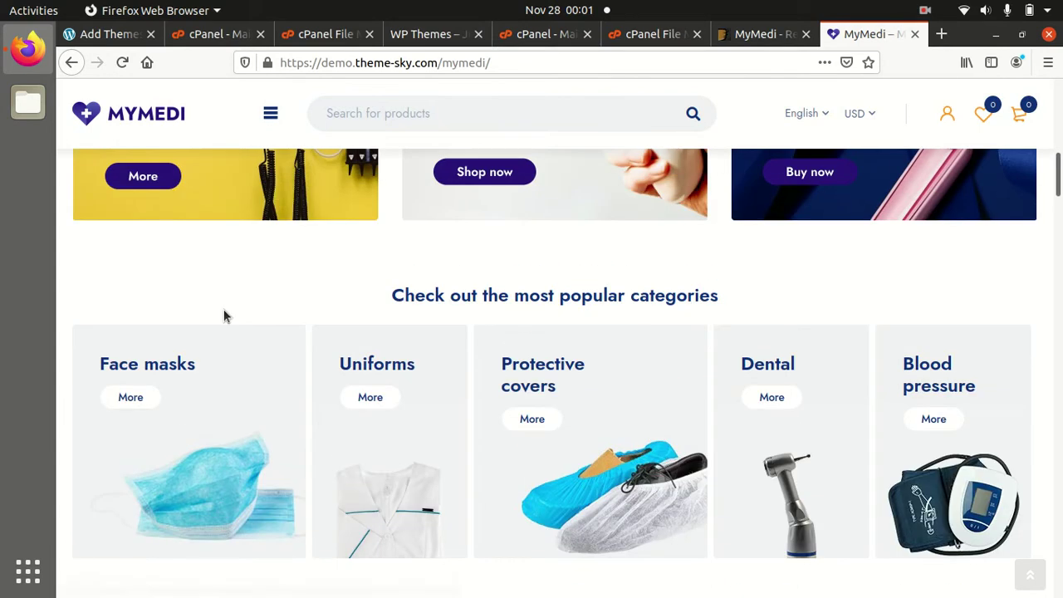
scroll(227, 313, up, 2)
scroll(225, 314, down, 7)
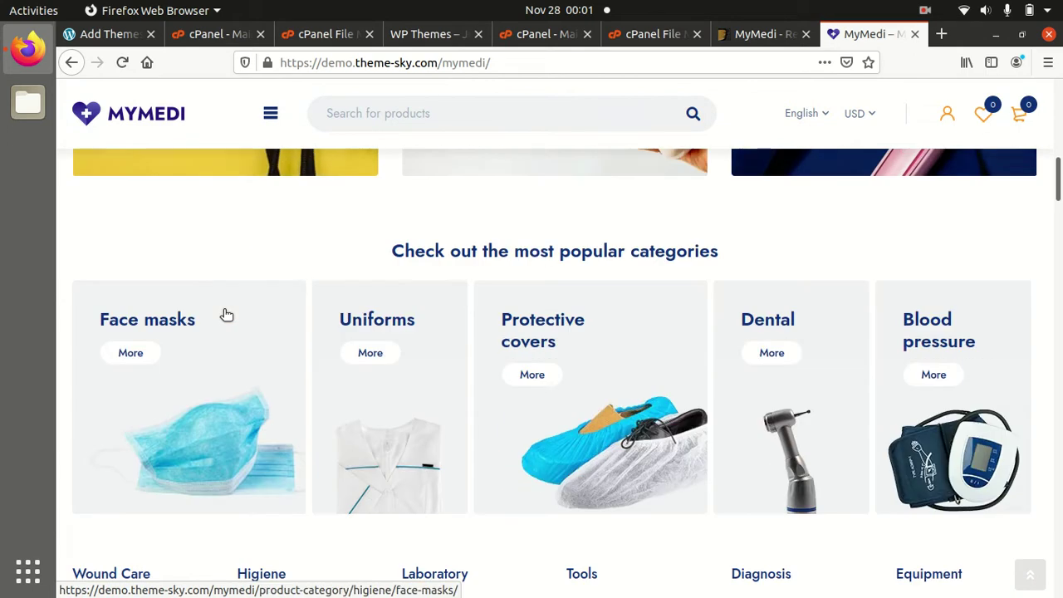
scroll(224, 310, down, 6)
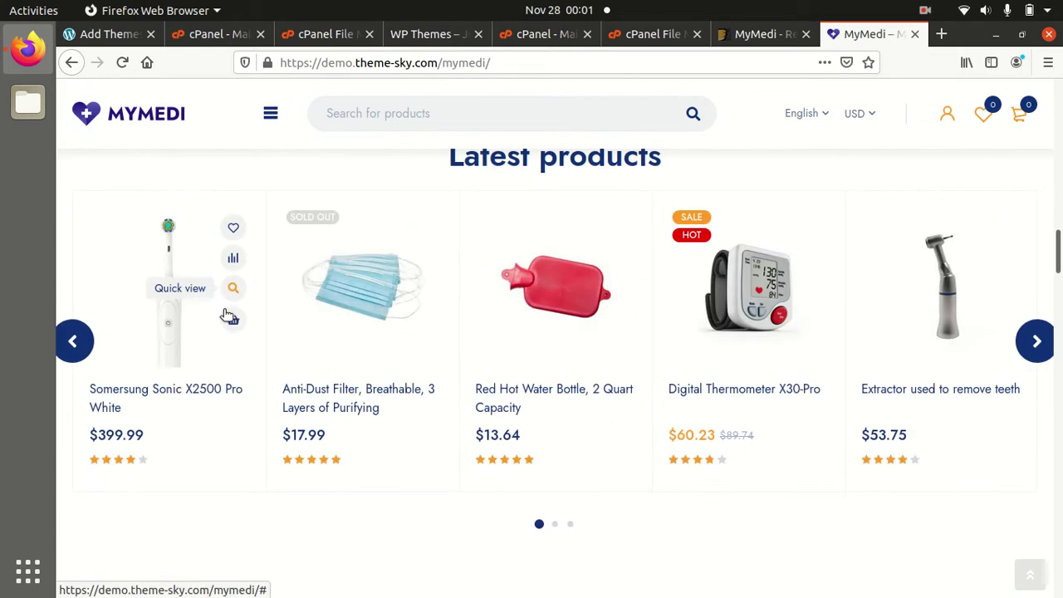
scroll(736, 287, down, 6)
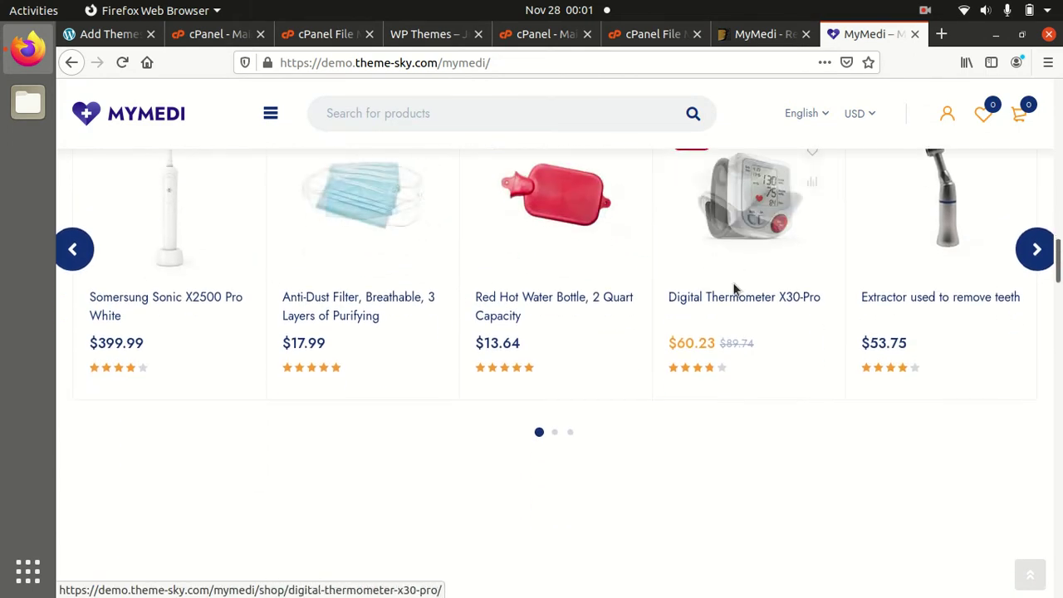
scroll(736, 287, down, 10)
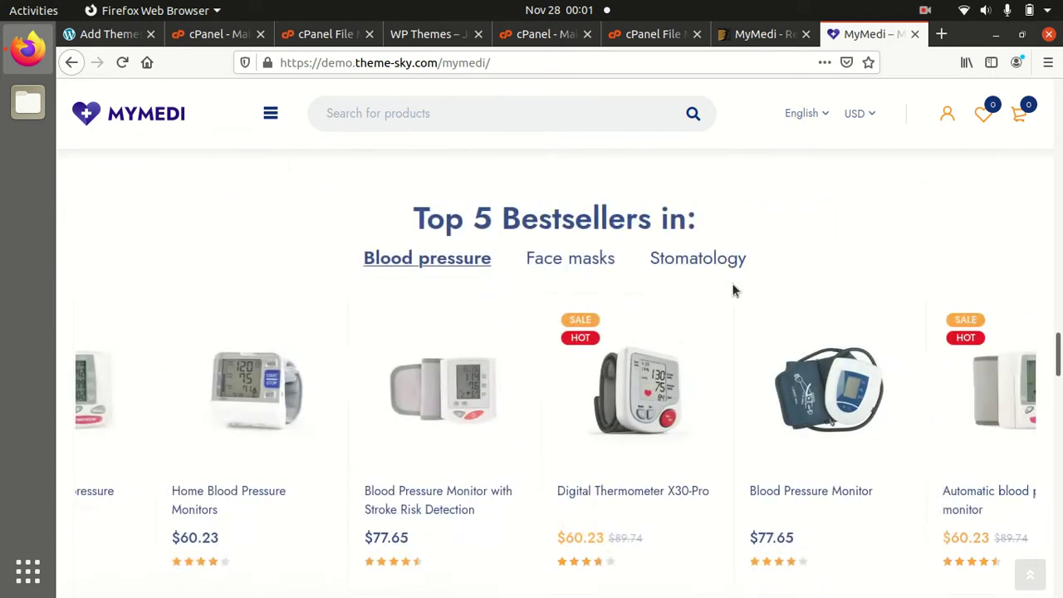
scroll(734, 288, down, 10)
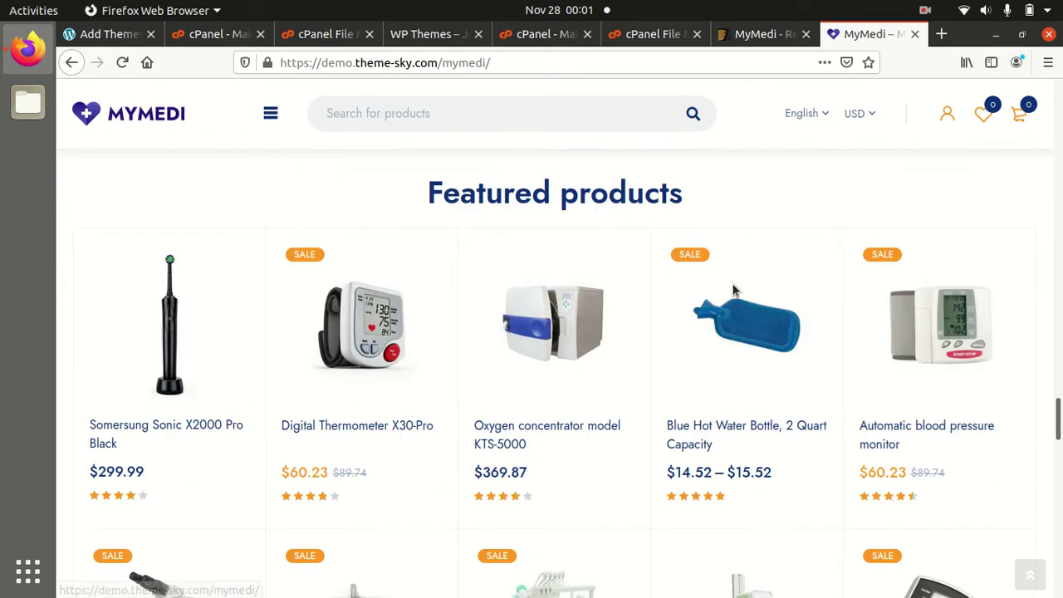
scroll(735, 289, down, 10)
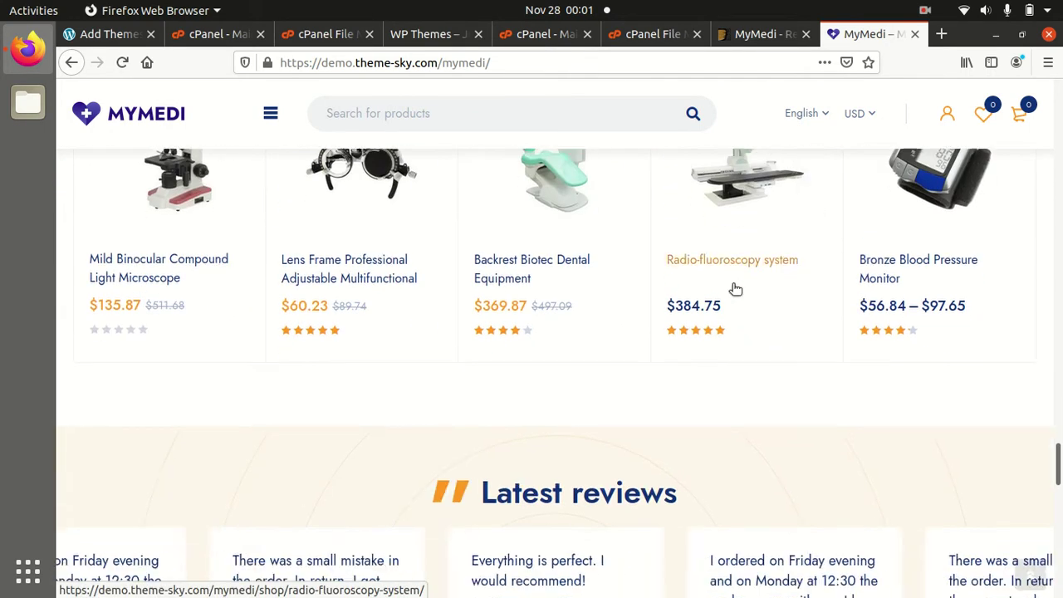
scroll(735, 289, down, 8)
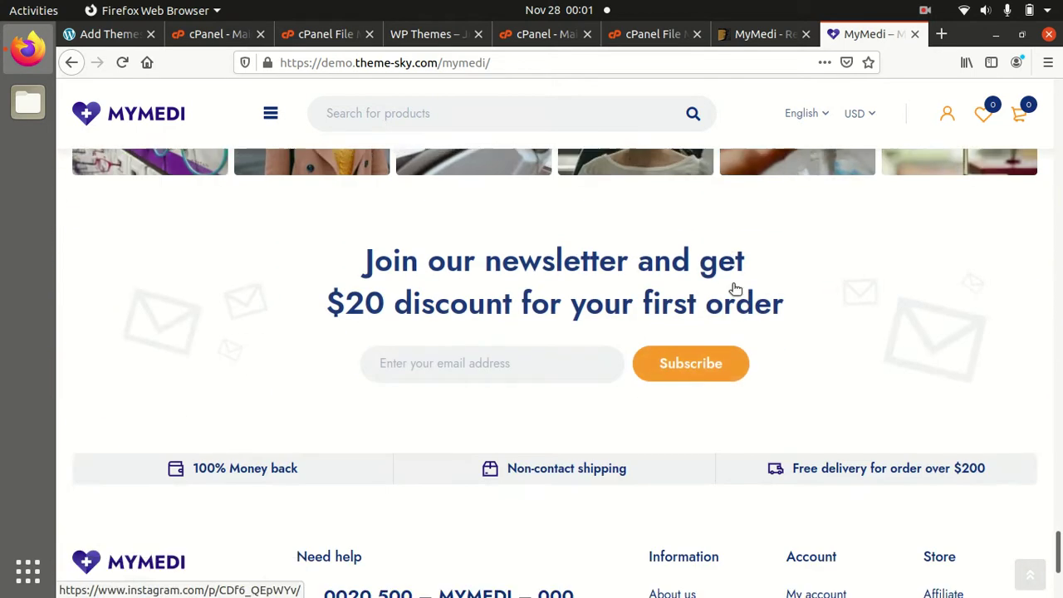
- Look back over the demo homepage's sections from the newsletter signup up to the main banner
scroll(489, 446, up, 20)
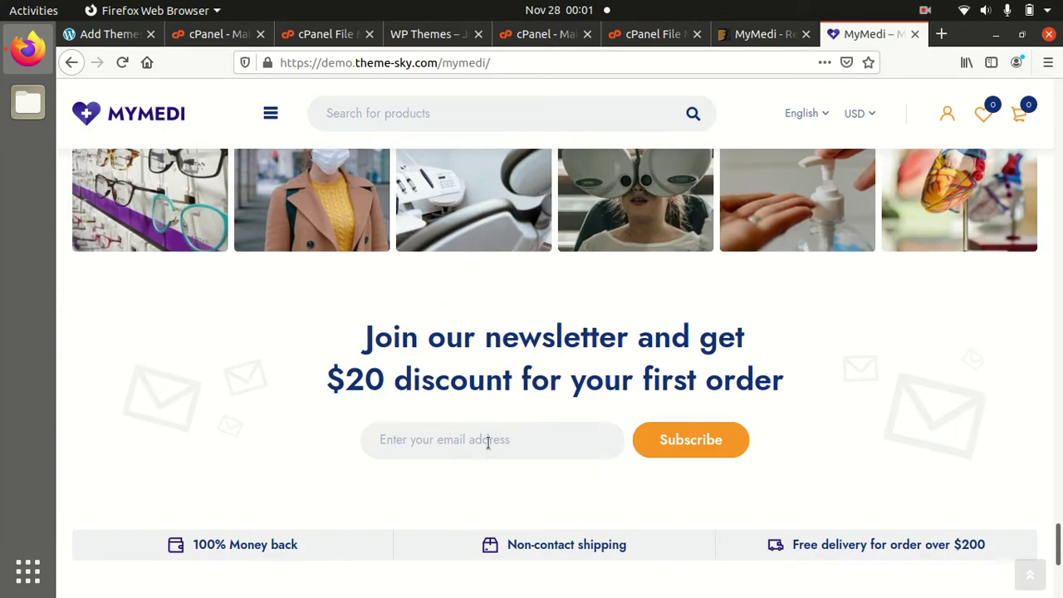
scroll(488, 442, up, 12)
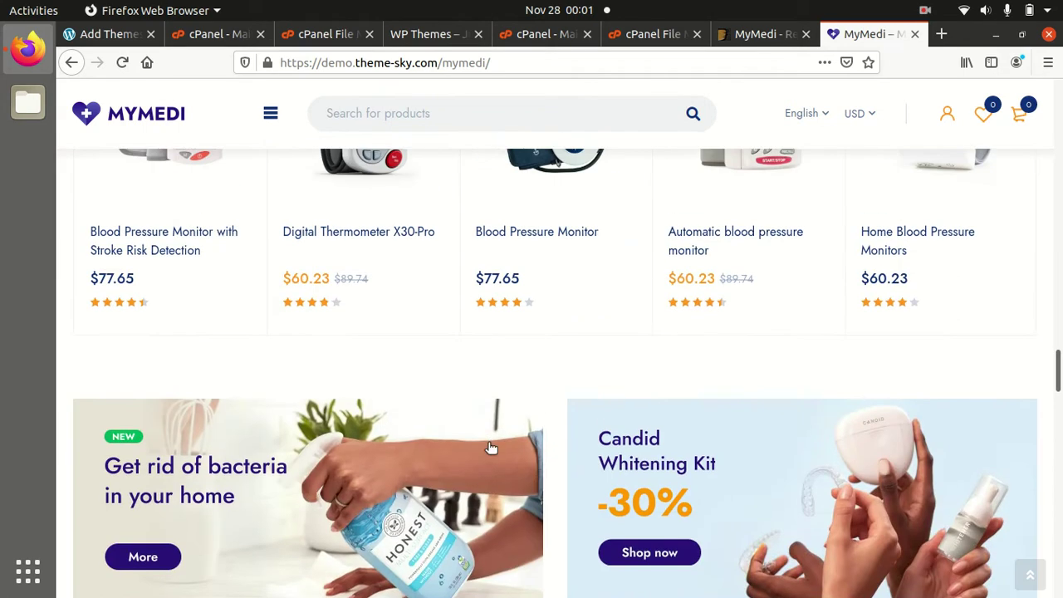
scroll(454, 390, up, 9)
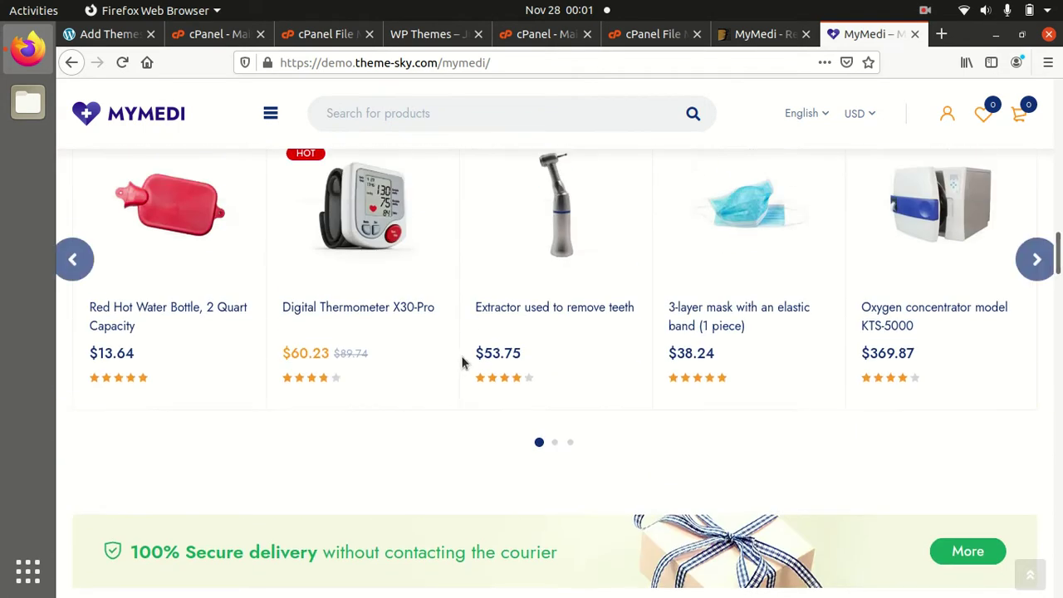
scroll(470, 358, up, 4)
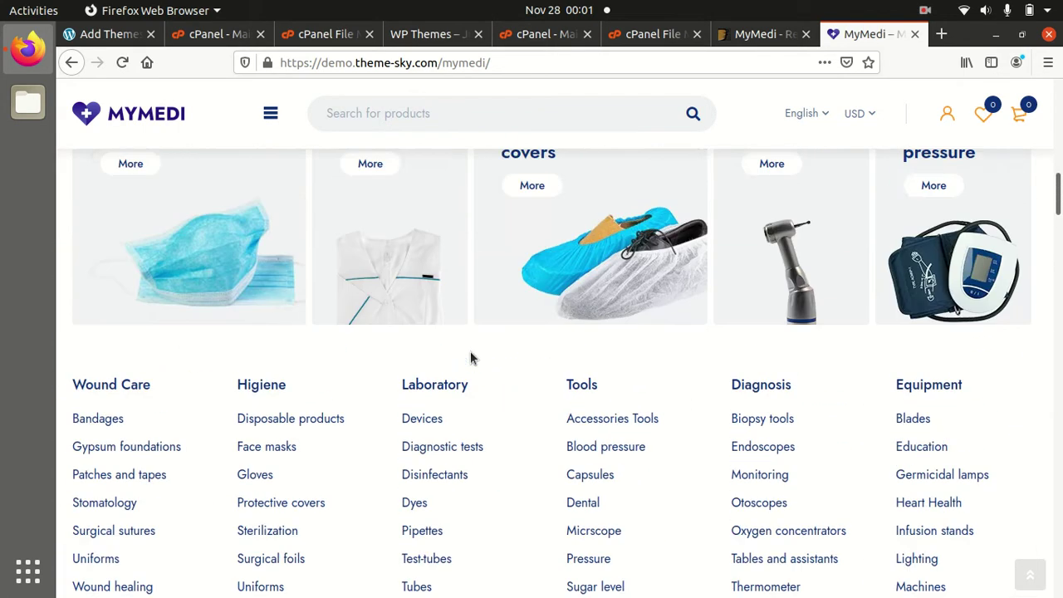
scroll(470, 358, up, 4)
scroll(470, 359, up, 5)
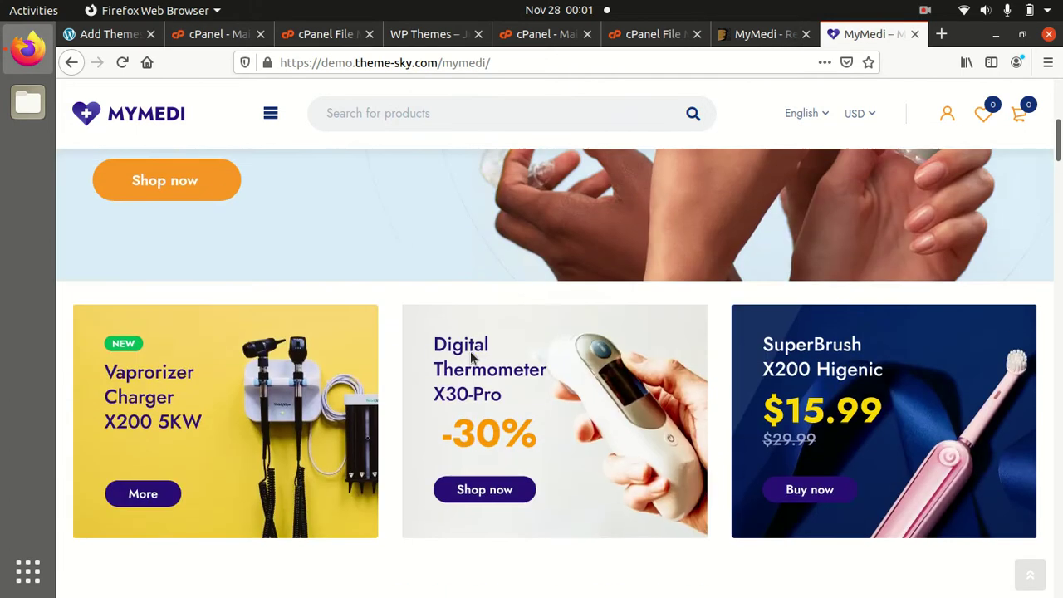
scroll(470, 358, up, 2)
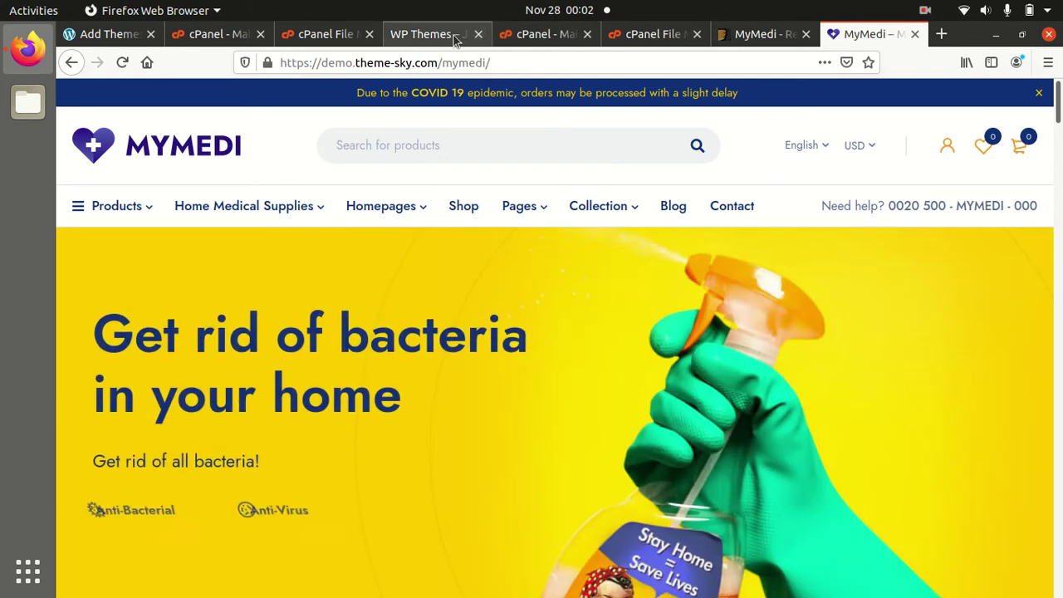
- Show the WP Themes site's front page, and open the mymedi folder on the desktop
click(454, 37)
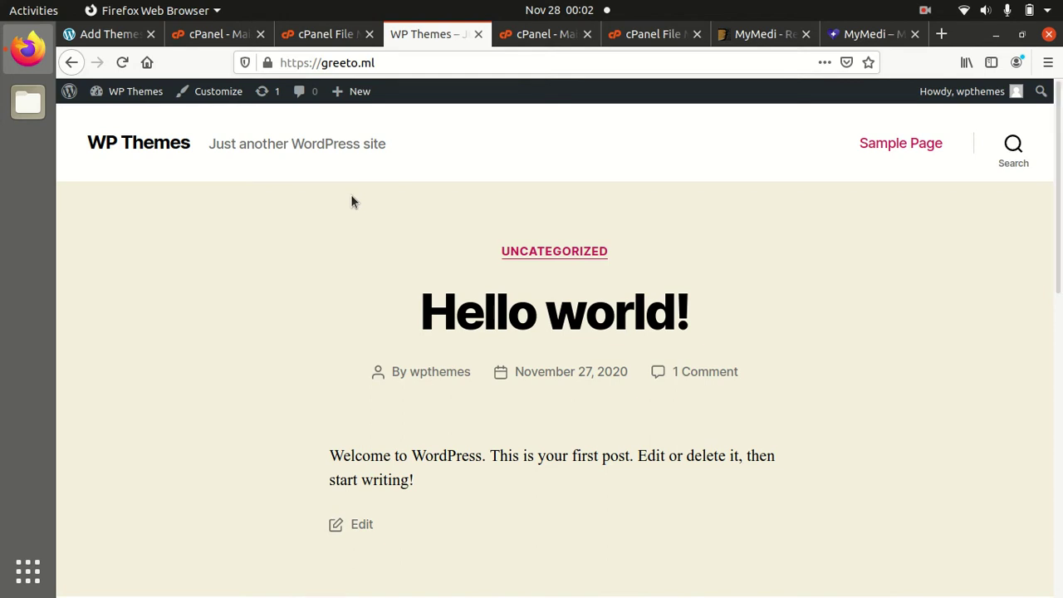
key(super+d)
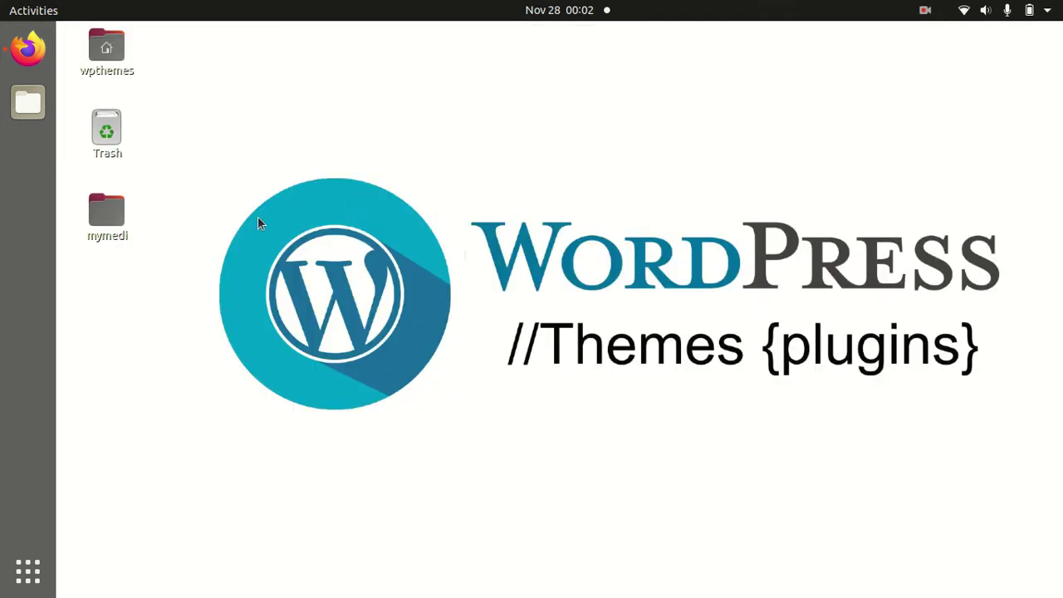
click(107, 217)
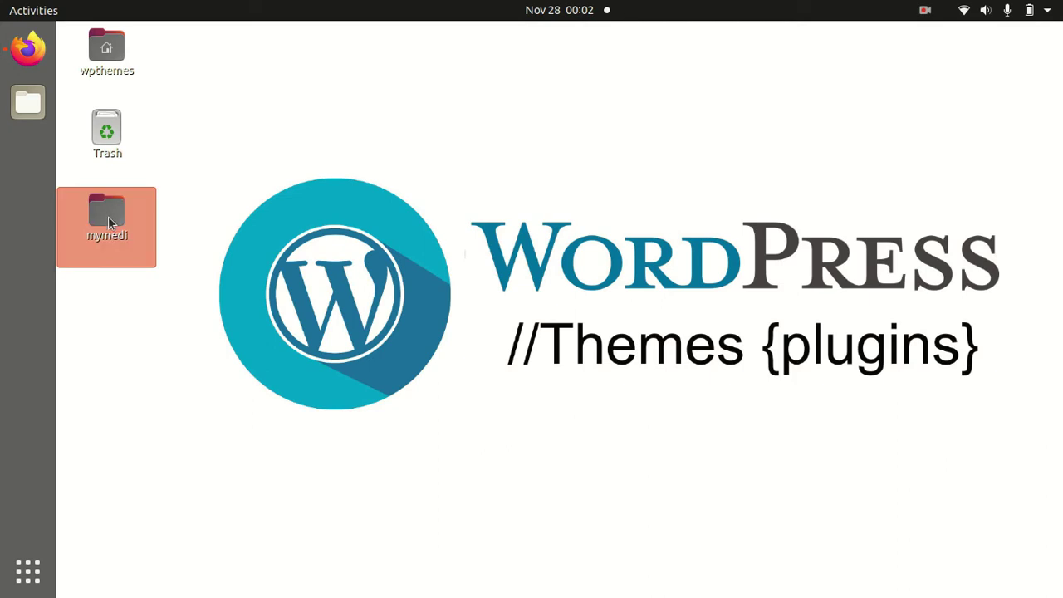
double_click(108, 217)
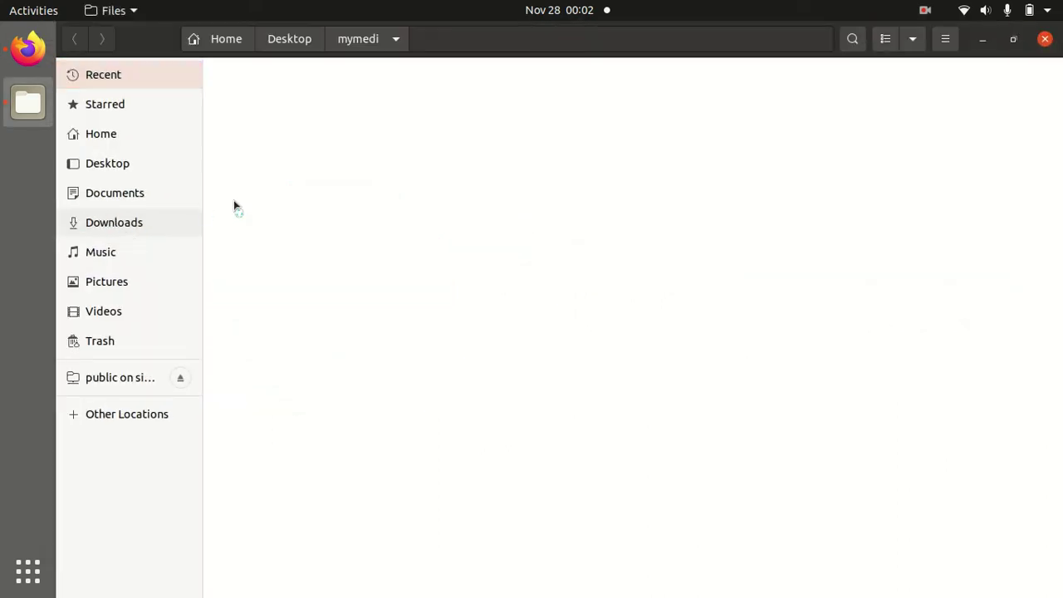
- Go through the theme package's contents: the Documentation and Licensing folders, mymedi.zip and mymedi-child.zip
click(274, 129)
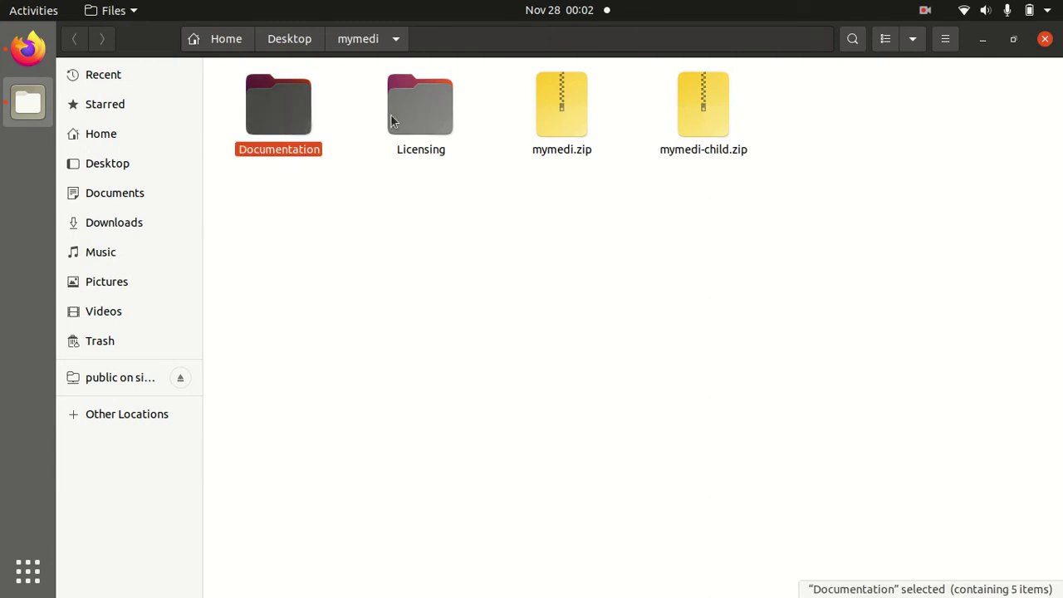
click(411, 123)
click(548, 131)
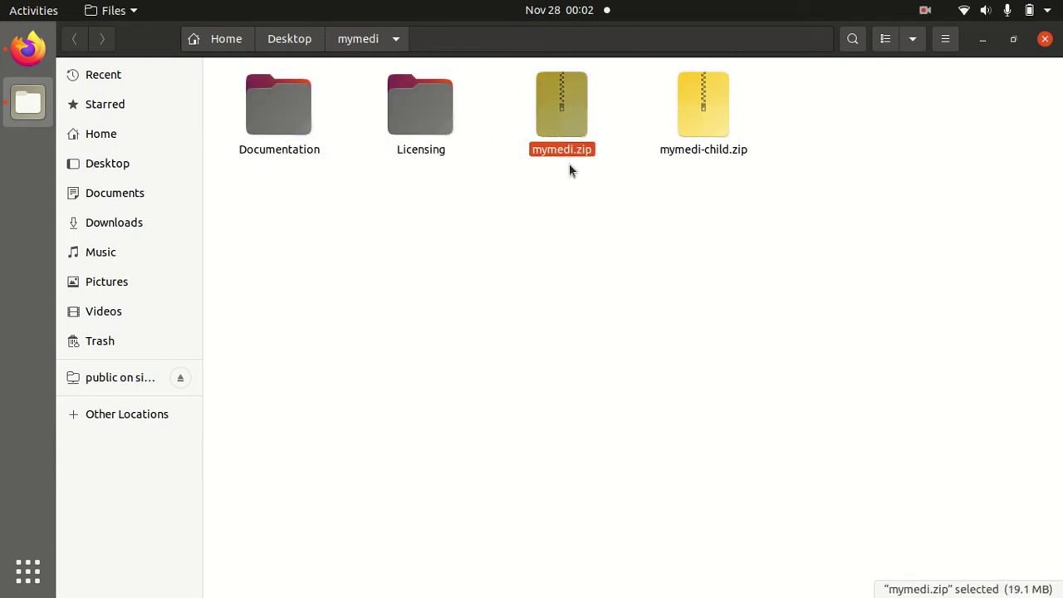
click(707, 120)
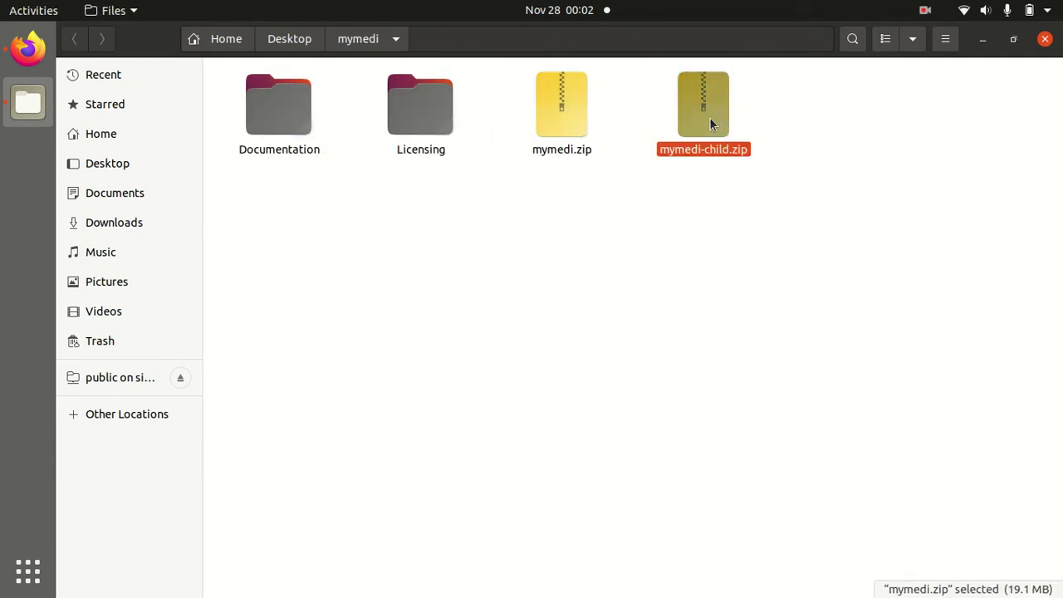
- Close the mymedi folder, return to Firefox, and open the installed themes page in the WP Themes site's admin dashboard
click(1046, 39)
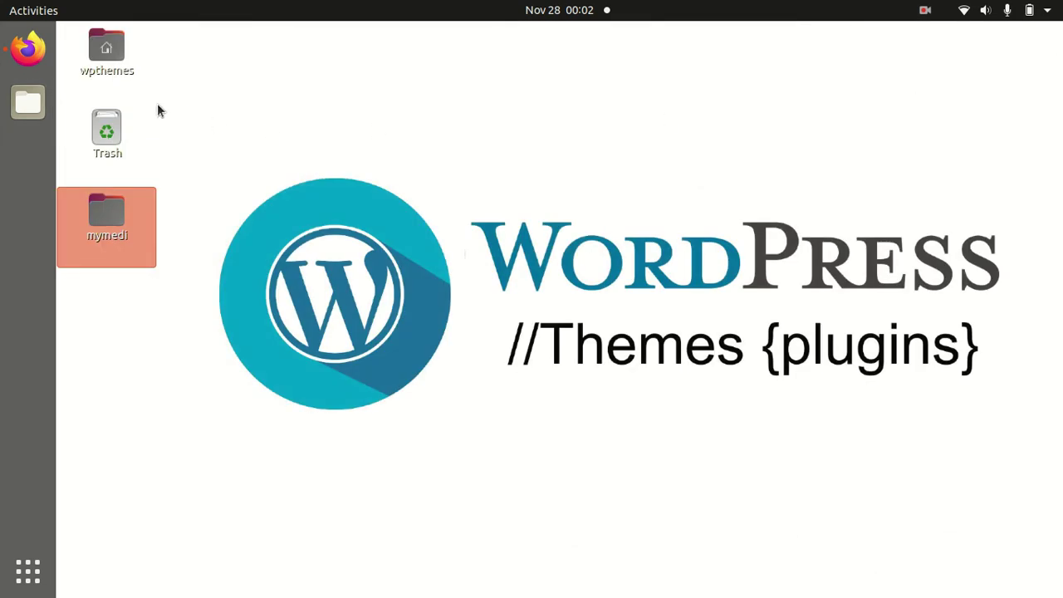
click(27, 49)
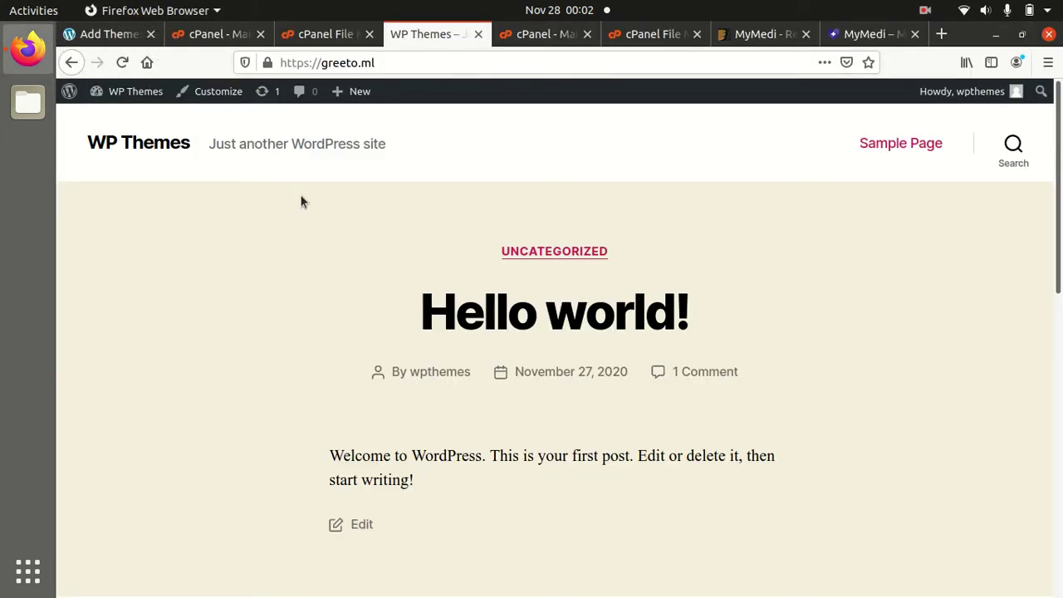
mouse_move(123, 95)
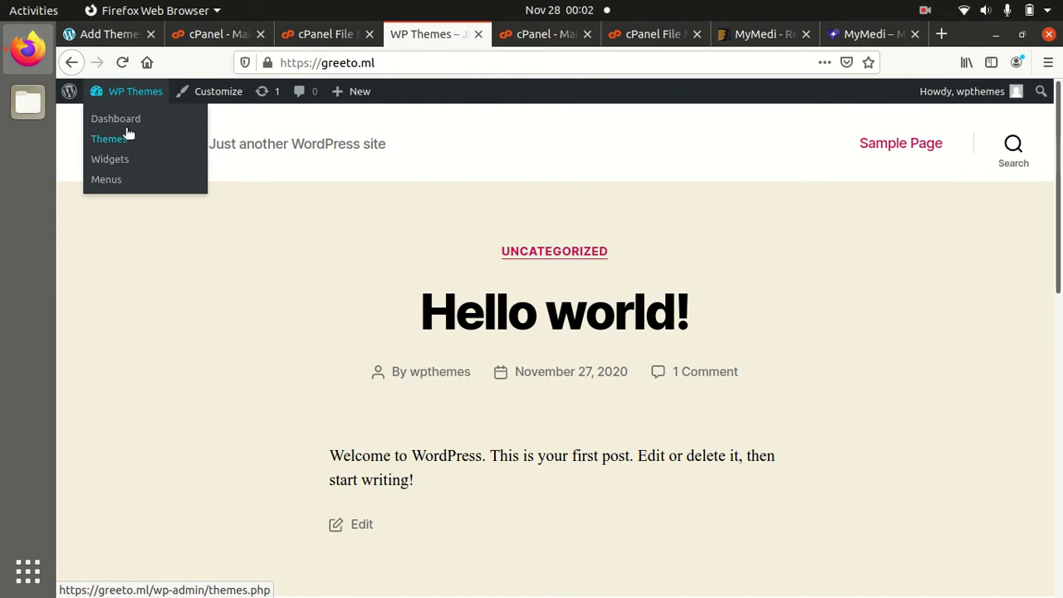
click(124, 122)
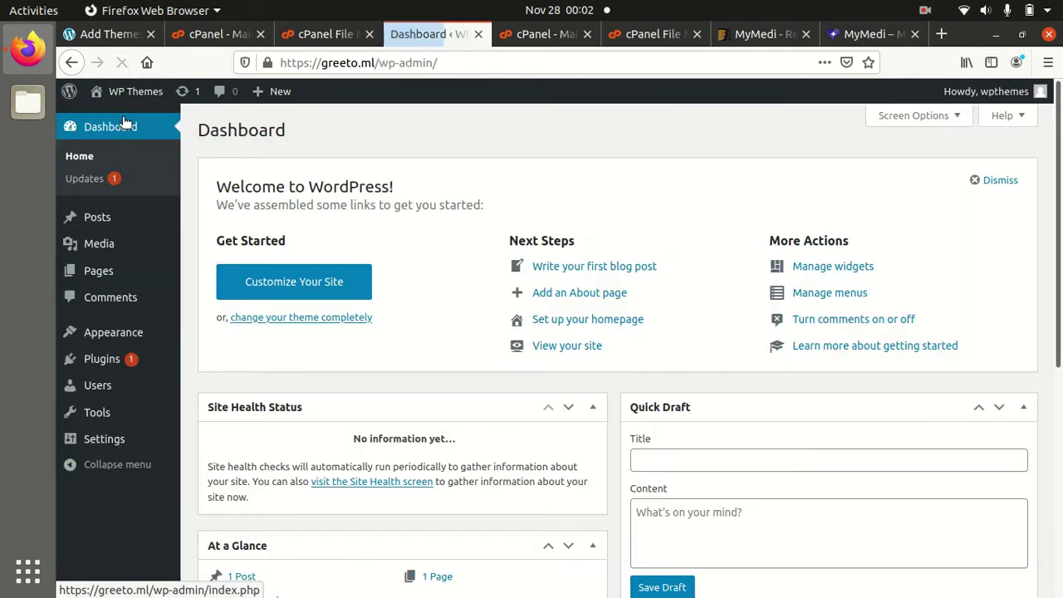
mouse_move(112, 339)
click(217, 336)
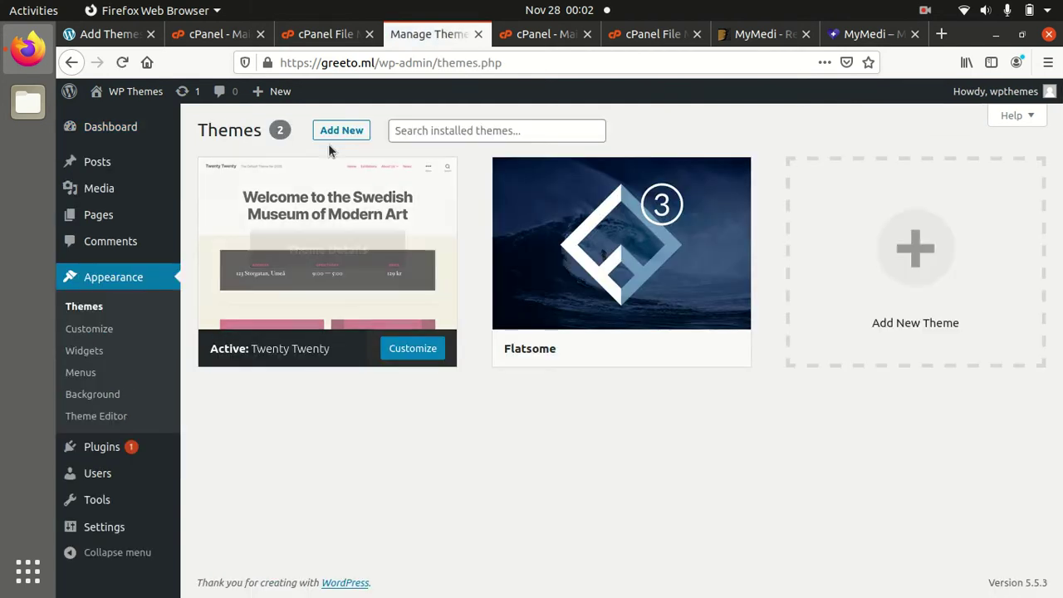
click(340, 134)
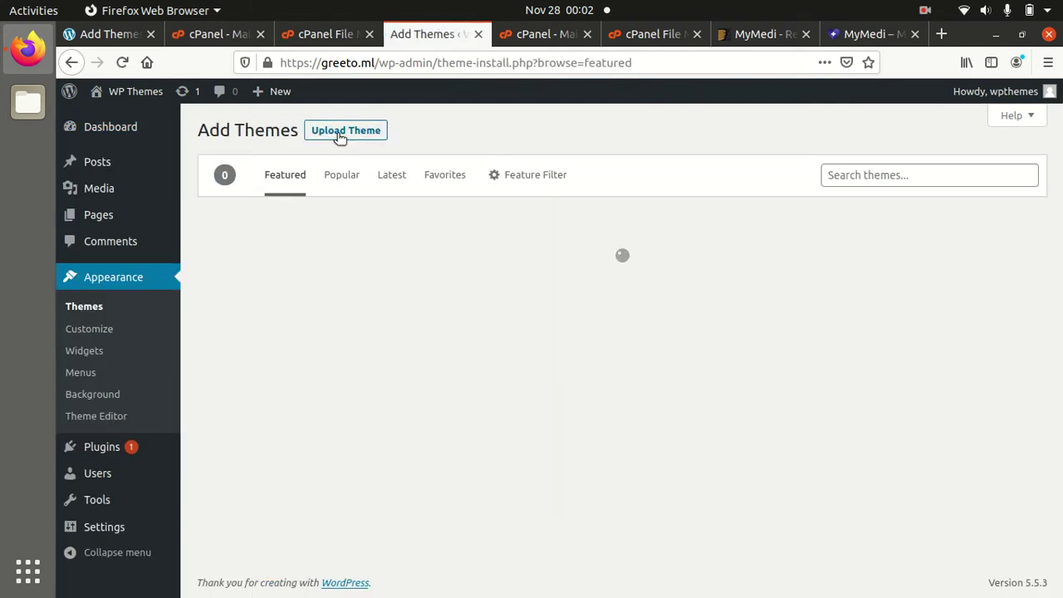
click(340, 136)
click(511, 276)
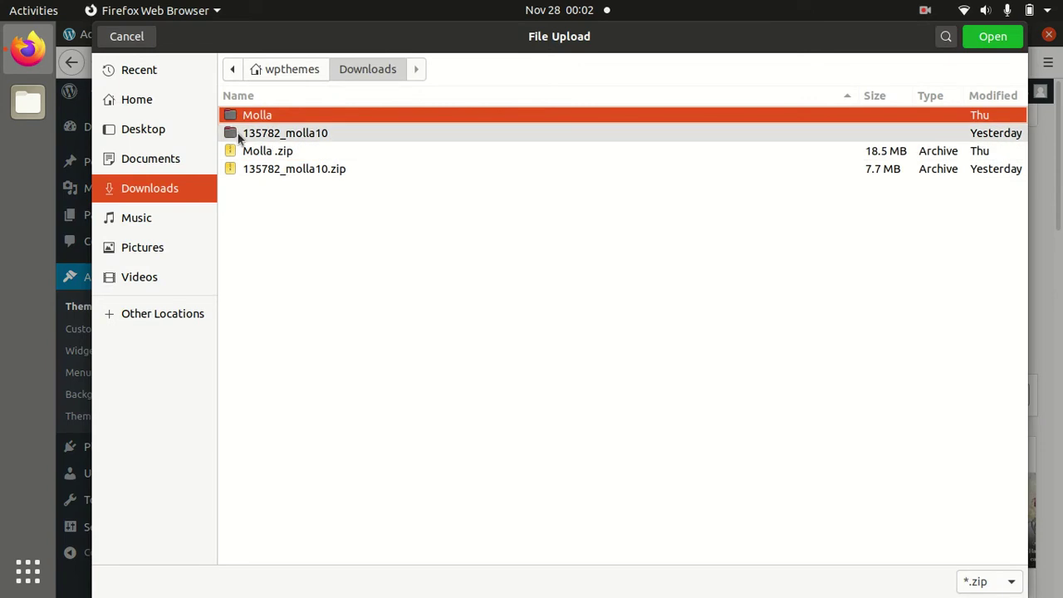
click(177, 132)
click(268, 121)
double_click(269, 120)
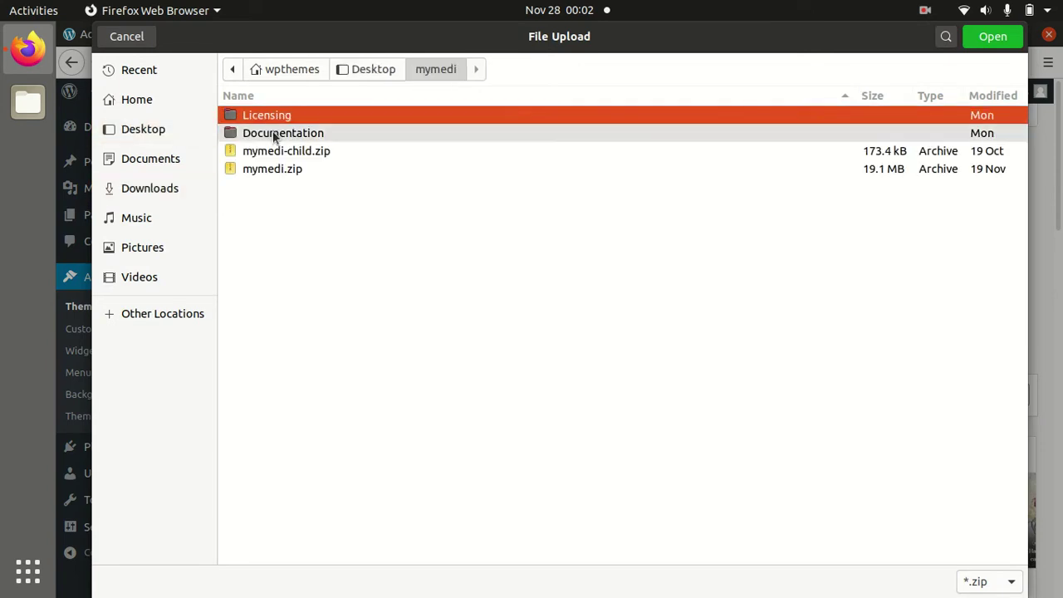
click(277, 169)
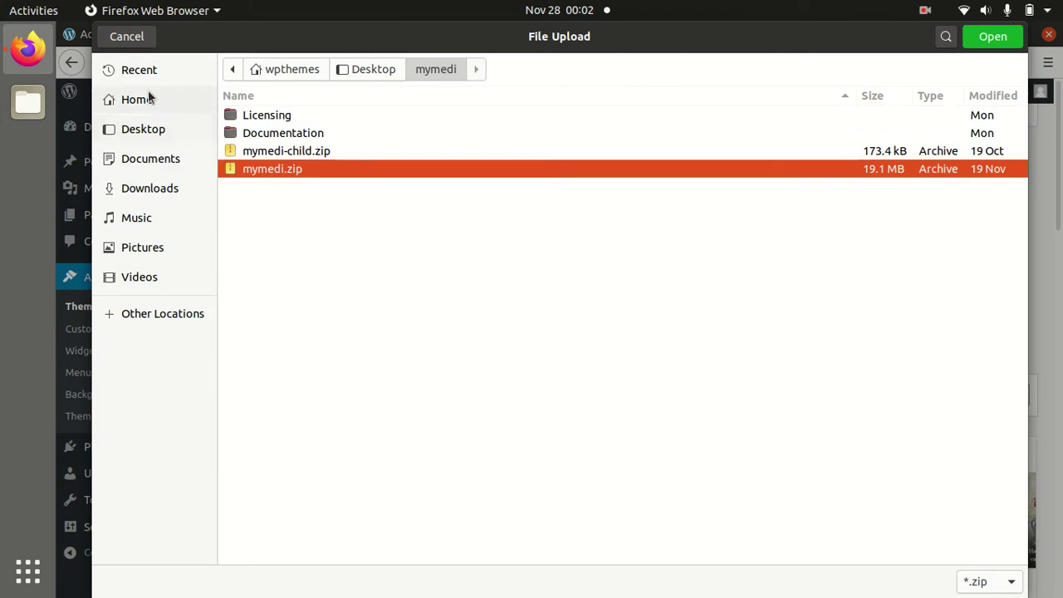
click(124, 38)
- Switch to the cPanel File Manager, open the greeto.ml/wp-content/themes folder, and refresh its file list
click(656, 34)
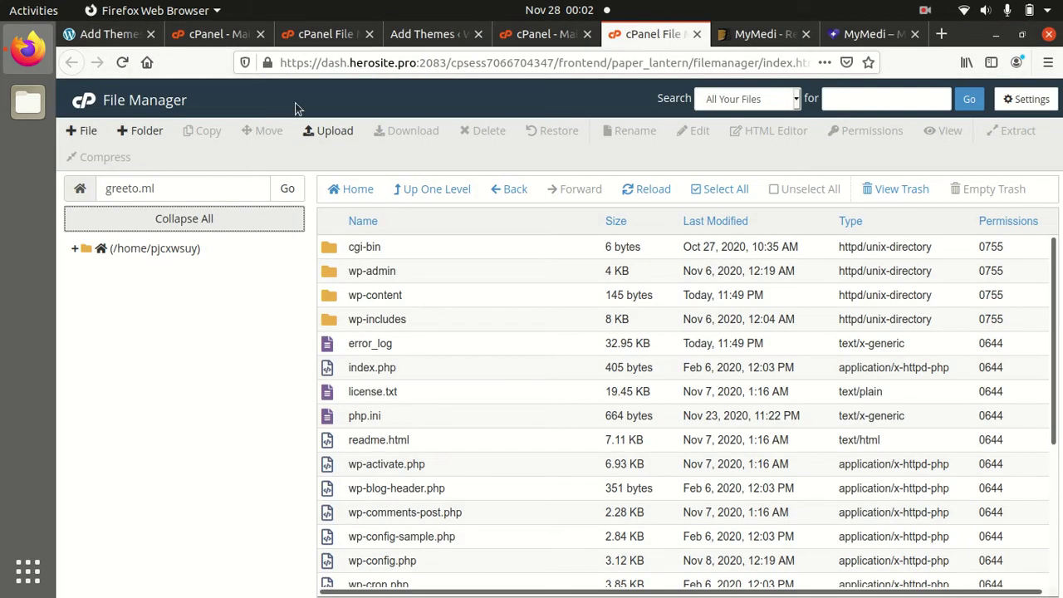
double_click(414, 296)
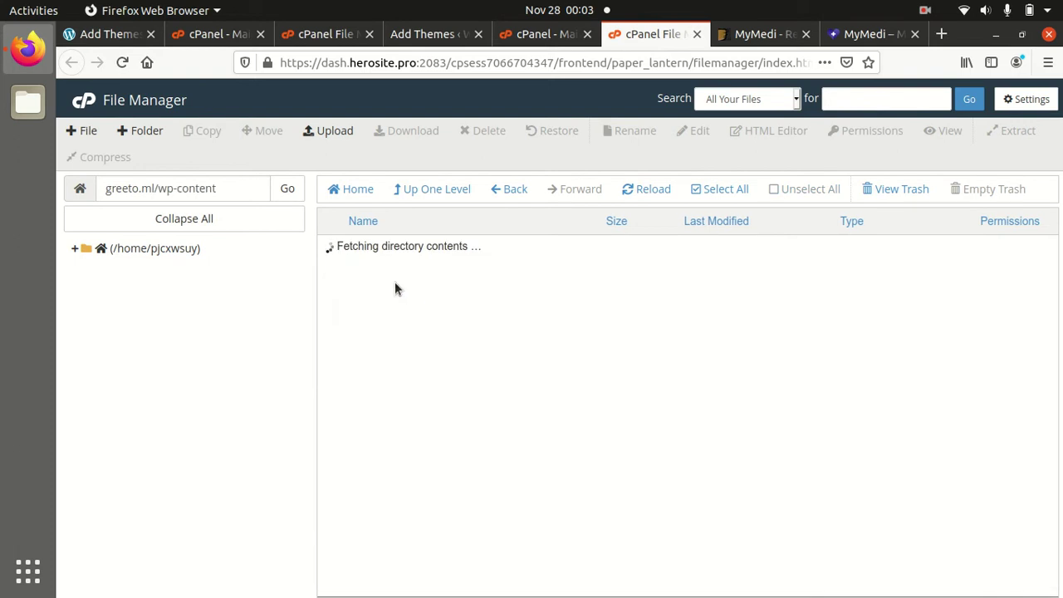
double_click(396, 271)
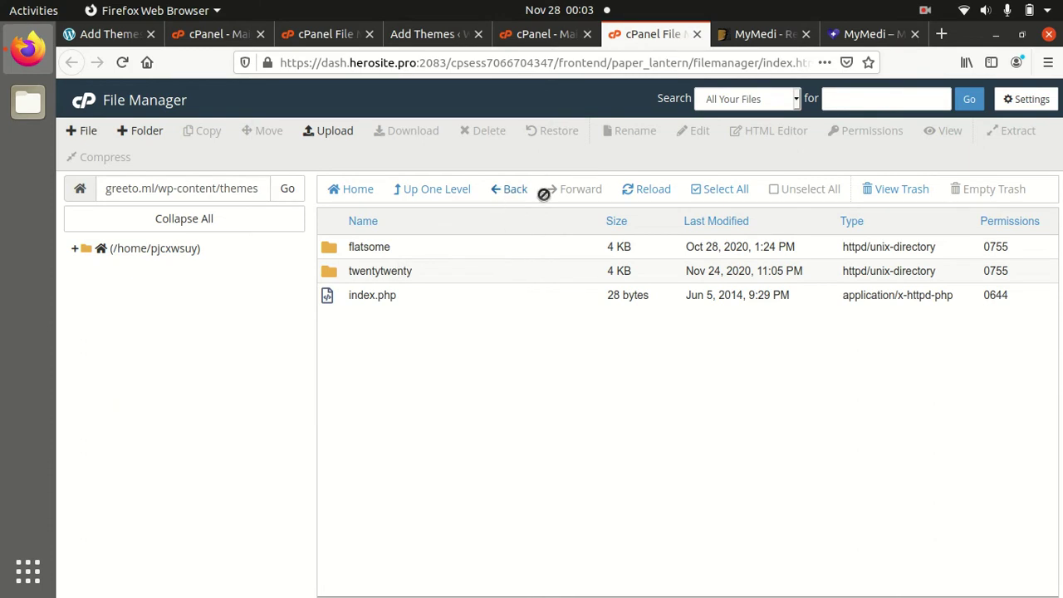
click(634, 194)
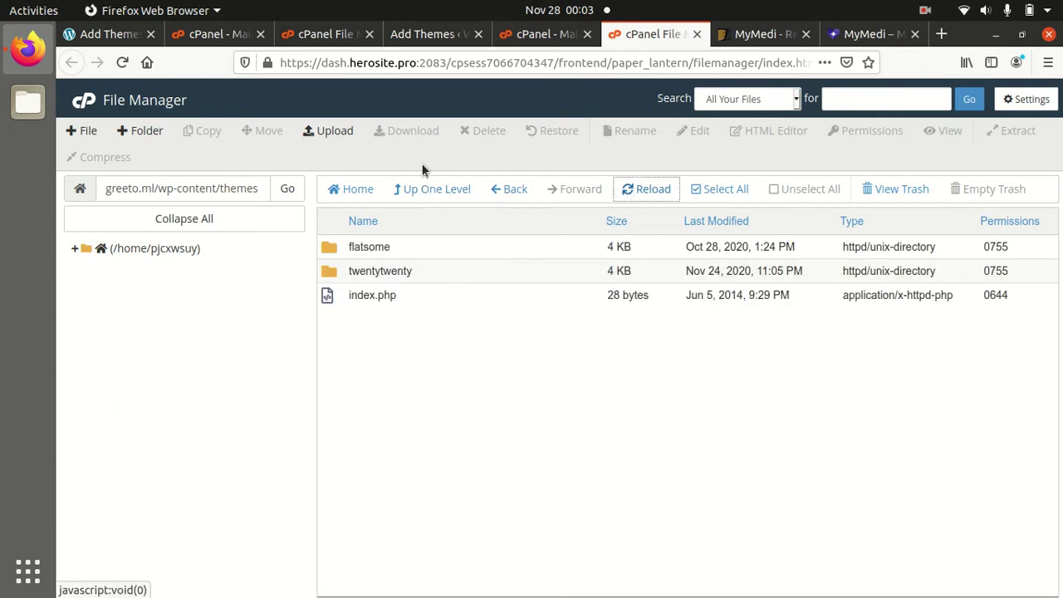
- Upload mymedi.zip from the desktop's mymedi folder to wp-content/themes and return to that folder
click(339, 134)
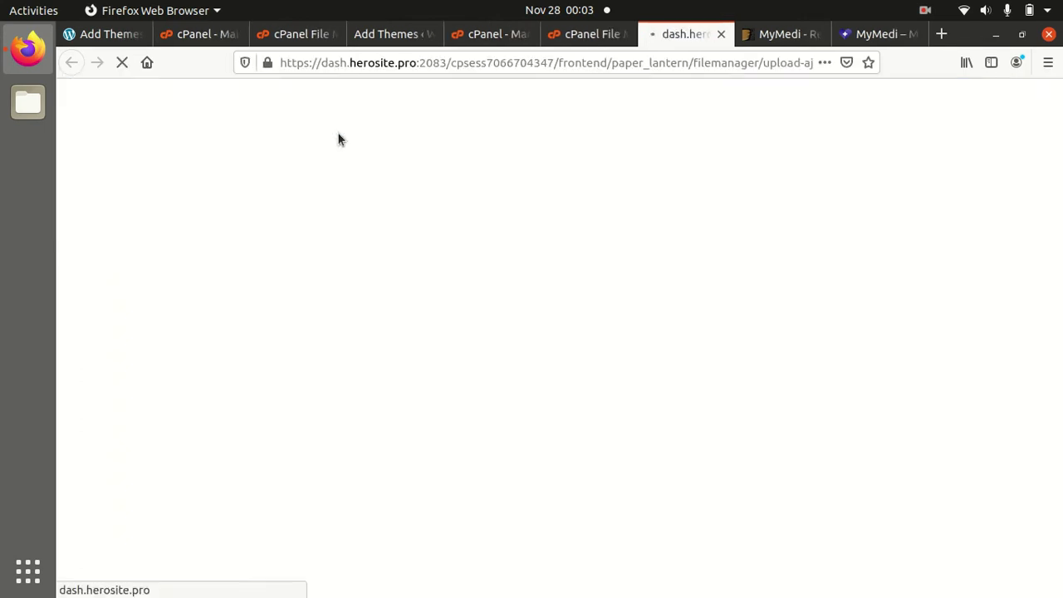
click(552, 352)
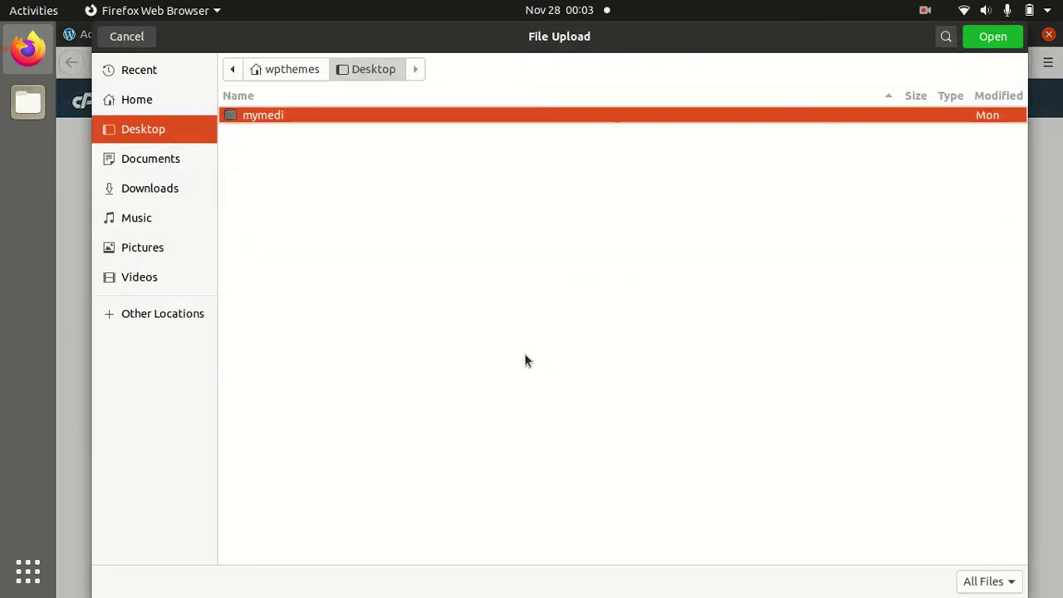
double_click(290, 117)
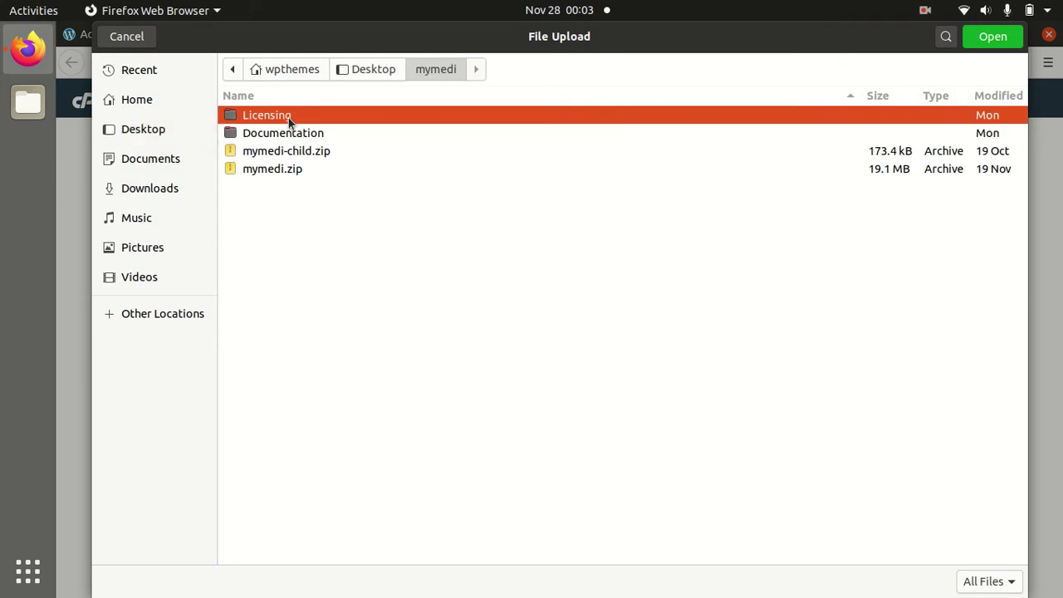
click(285, 170)
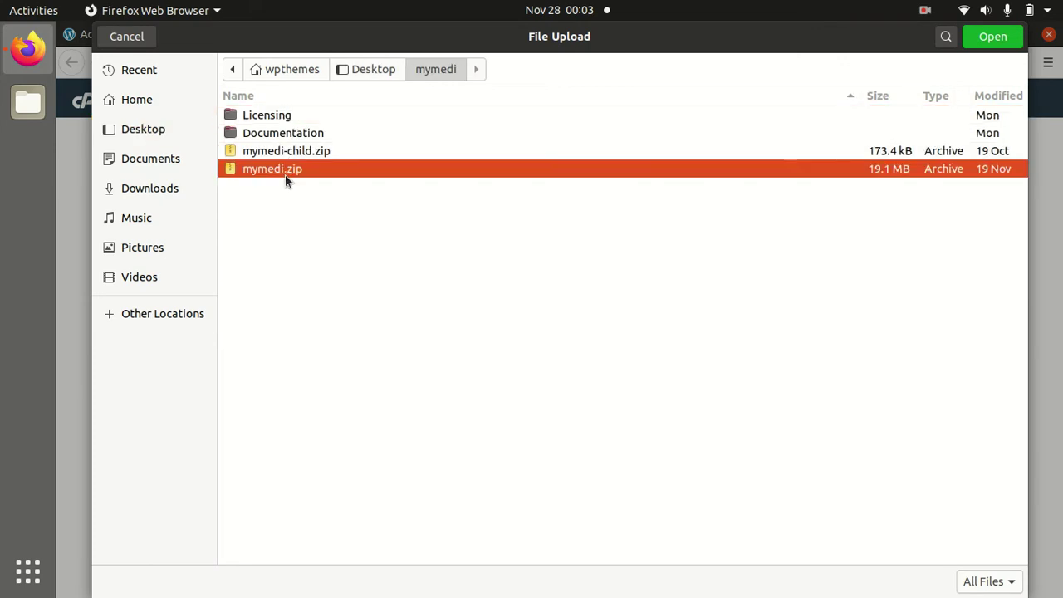
click(984, 37)
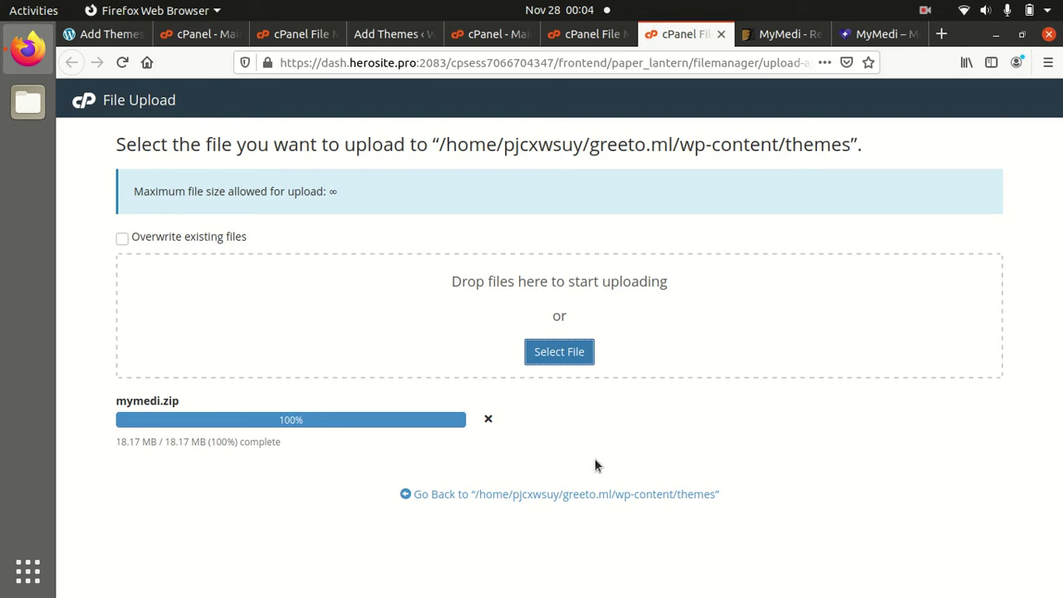
click(538, 496)
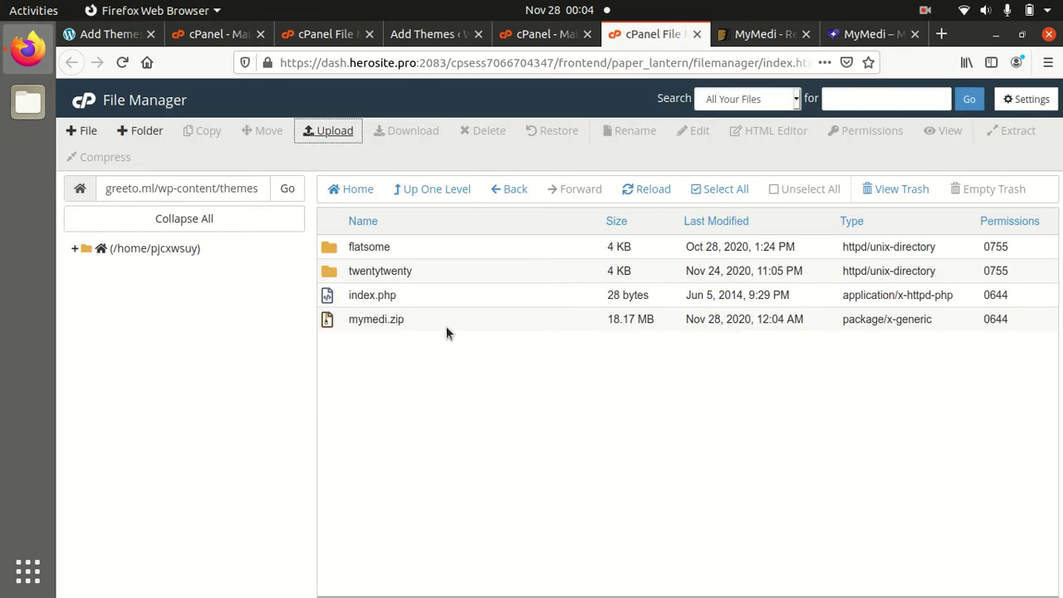
- Extract mymedi.zip in the wp-content/themes folder and refresh the file list
click(439, 317)
right_click(439, 318)
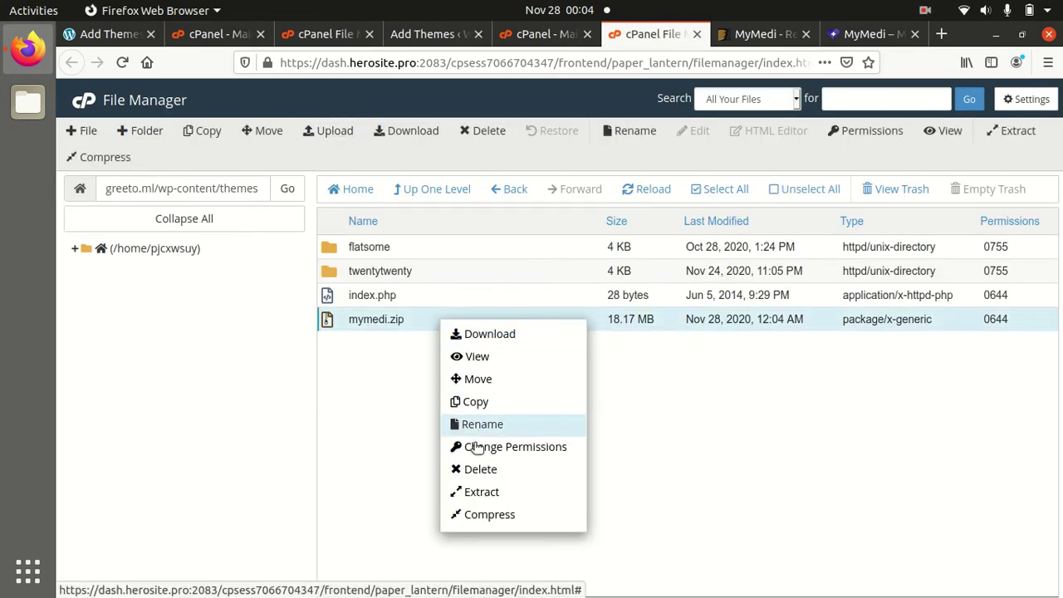
click(480, 493)
click(674, 416)
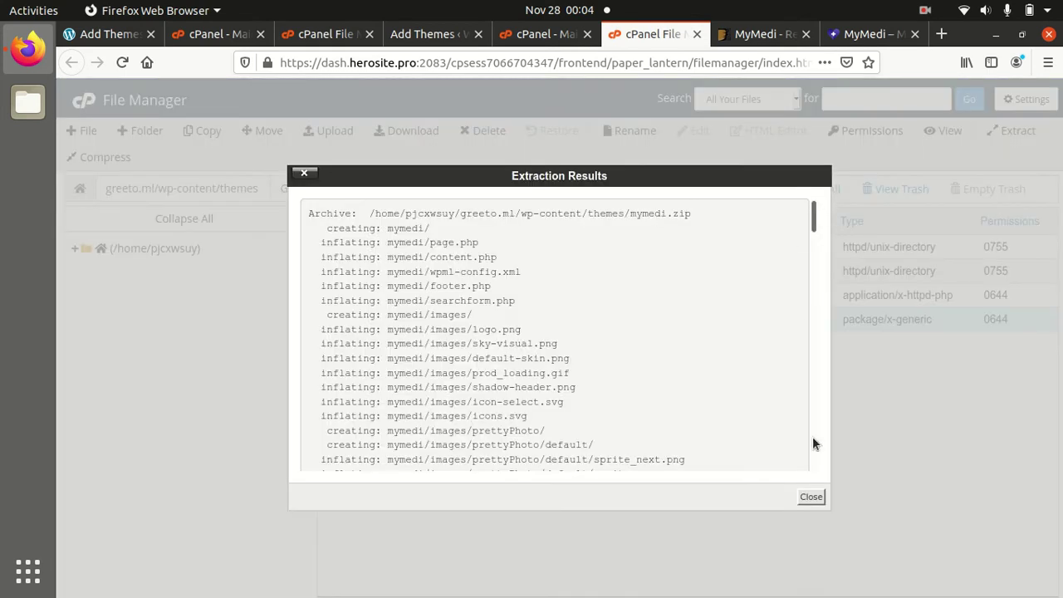
click(811, 497)
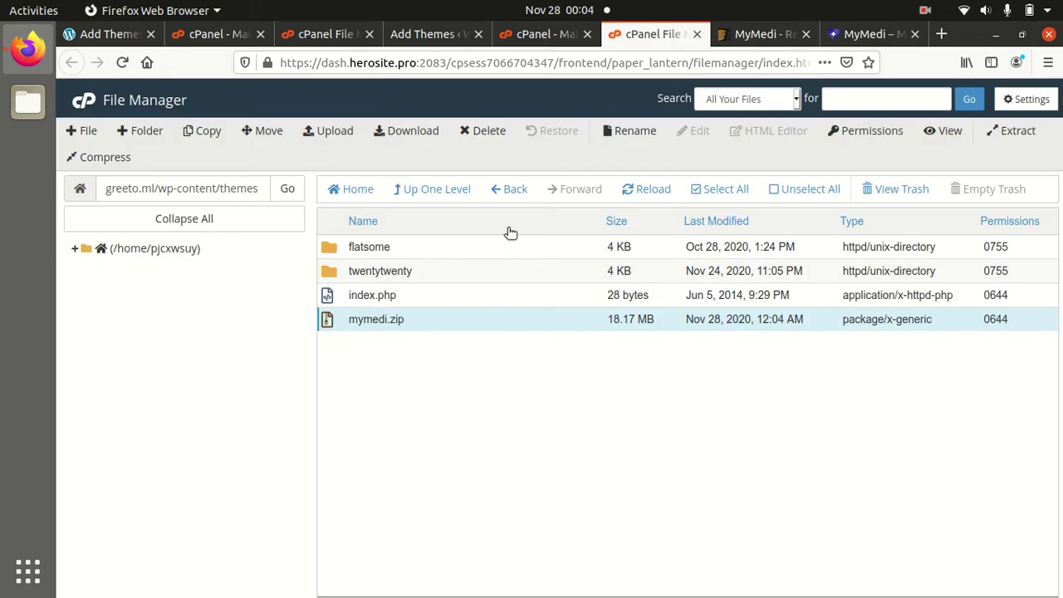
click(642, 191)
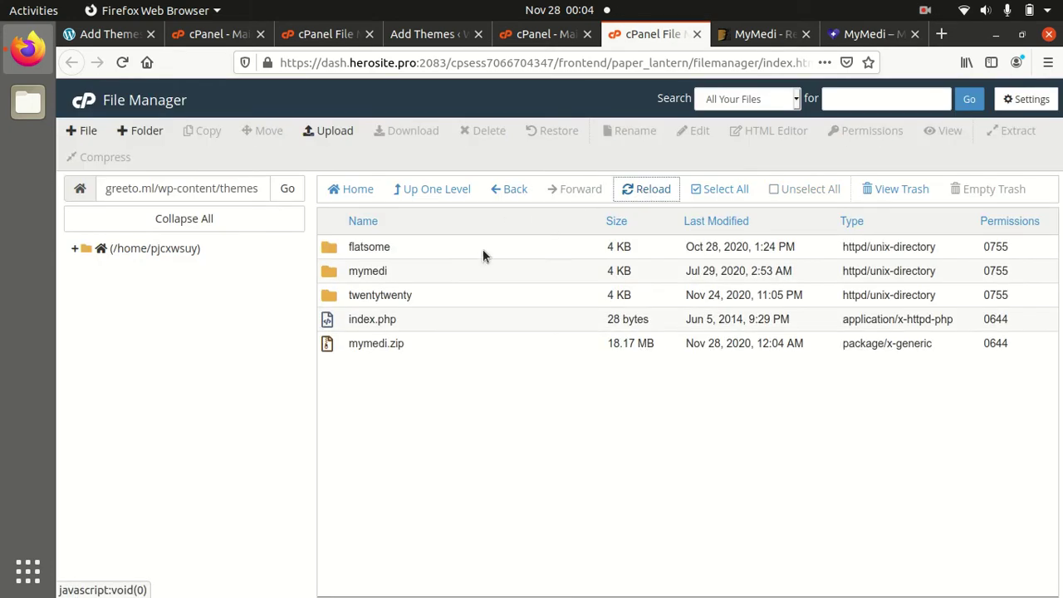
- Try to delete the flatsome folder and mymedi.zip together, and refresh the themes folder
click(399, 274)
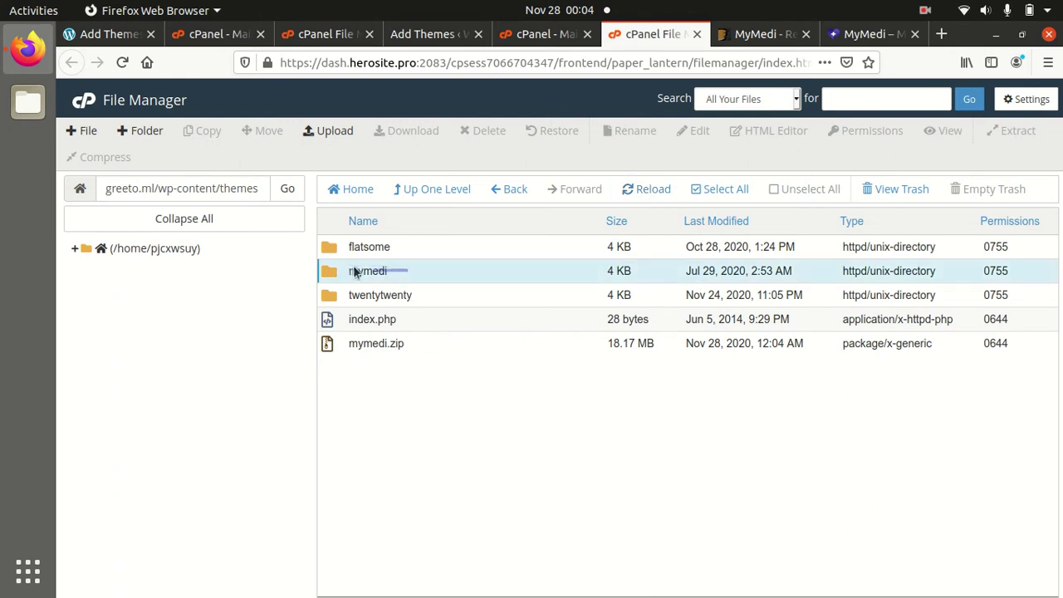
click(415, 343)
ctrl+click(414, 247)
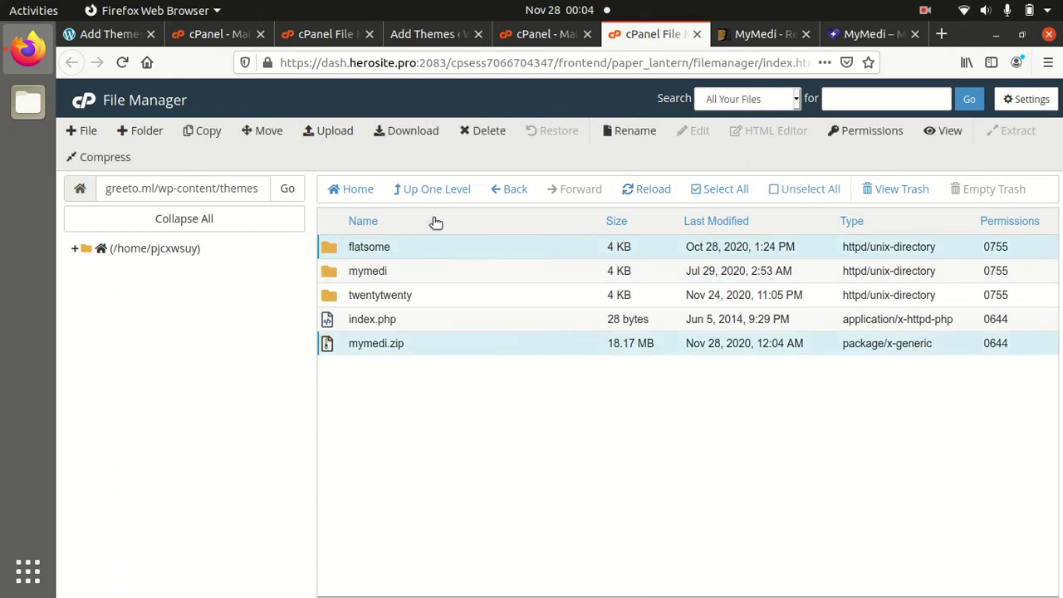
click(486, 132)
click(641, 191)
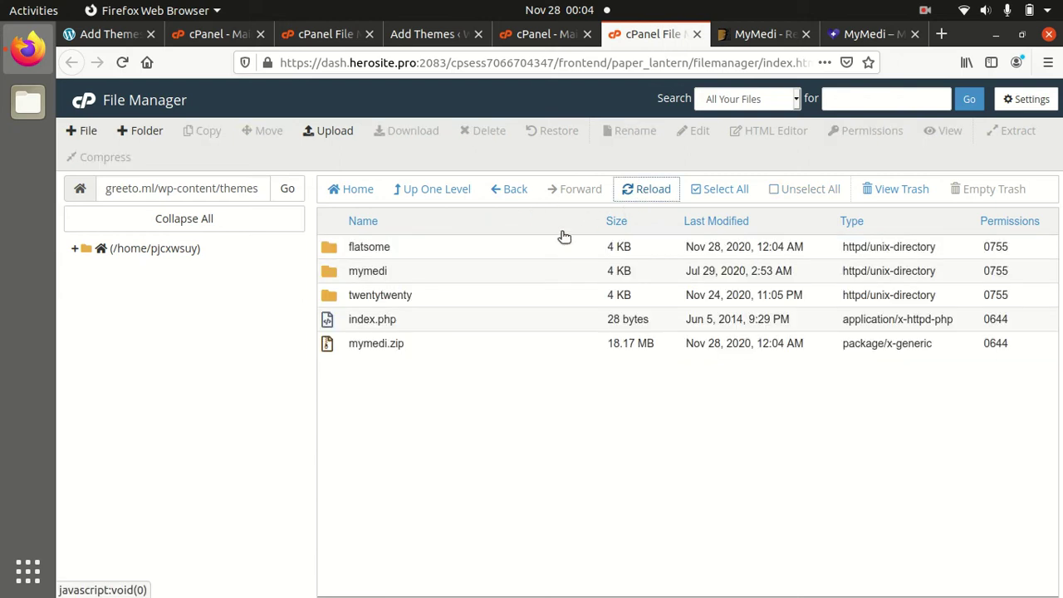
- Delete the flatsome folder and the mymedi.zip archive from the wp-content/themes folder
click(427, 343)
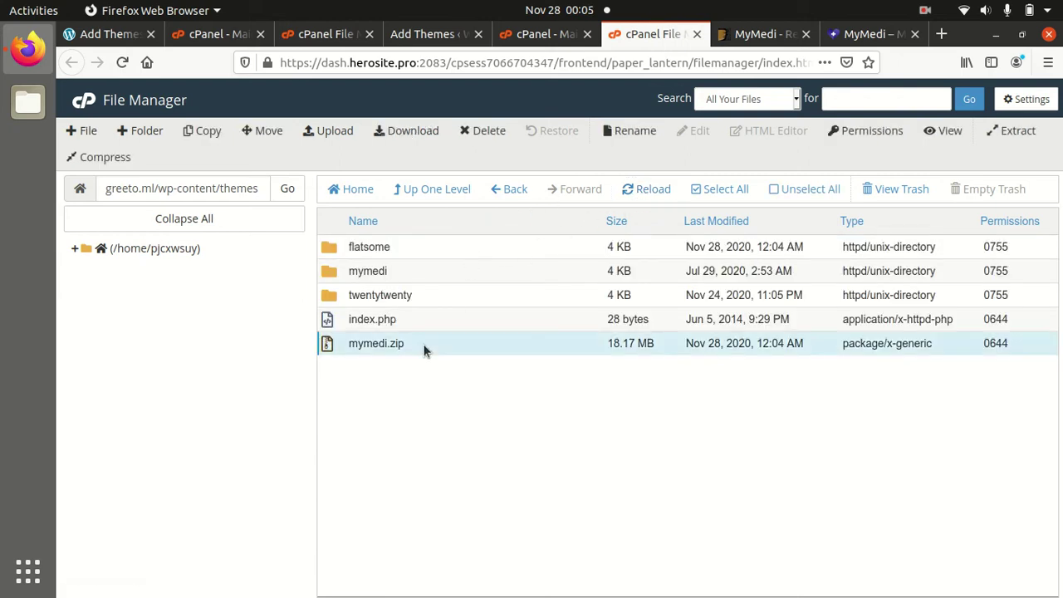
ctrl+click(423, 255)
right_click(423, 256)
click(450, 310)
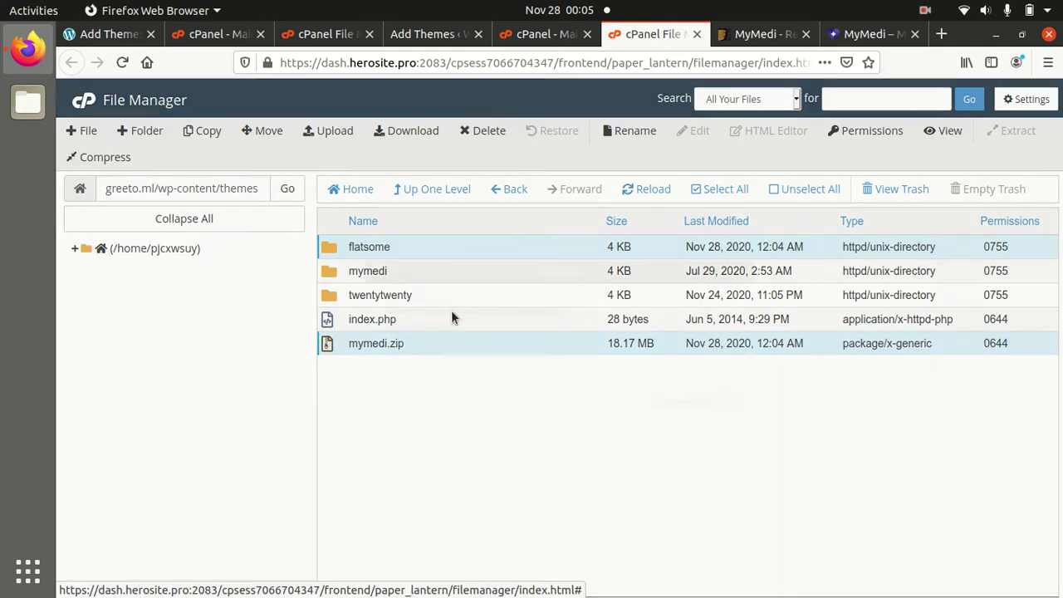
click(718, 399)
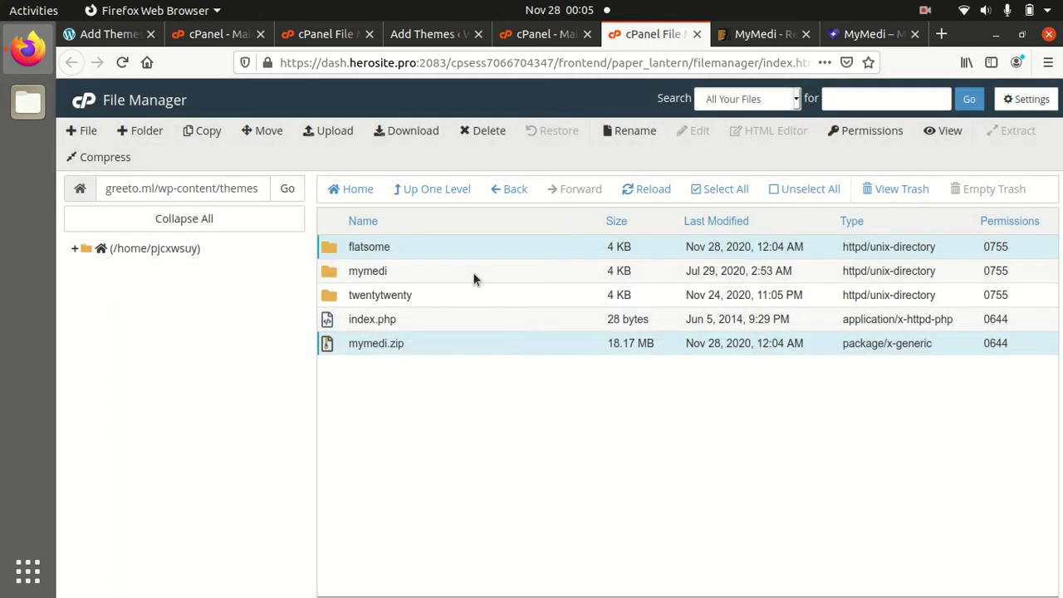
right_click(473, 258)
click(521, 354)
click(400, 349)
click(688, 394)
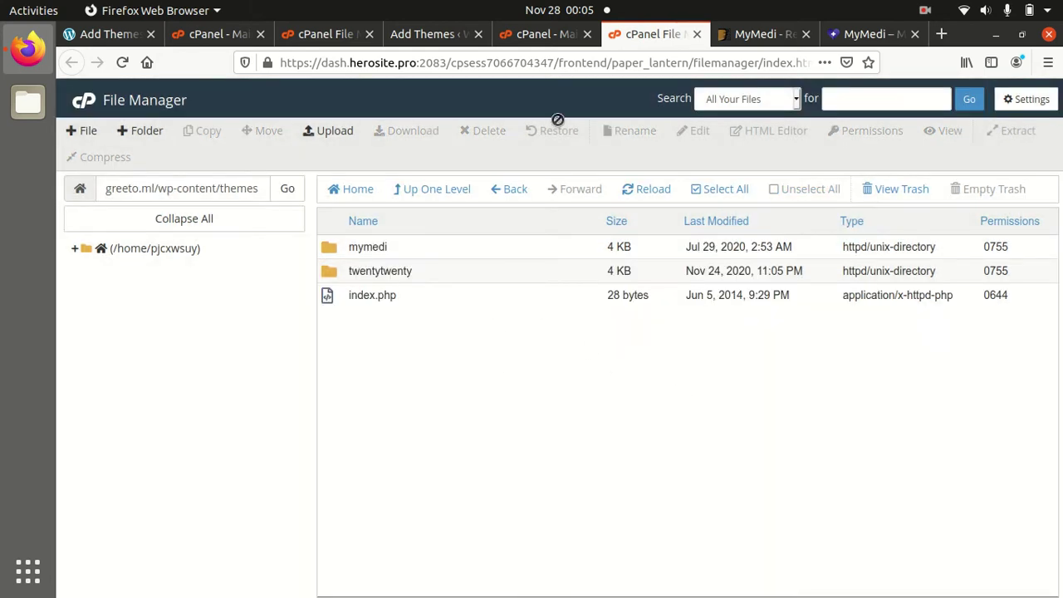
- Go back to the WordPress installed themes page and review the MyMedi theme's details and version
click(453, 34)
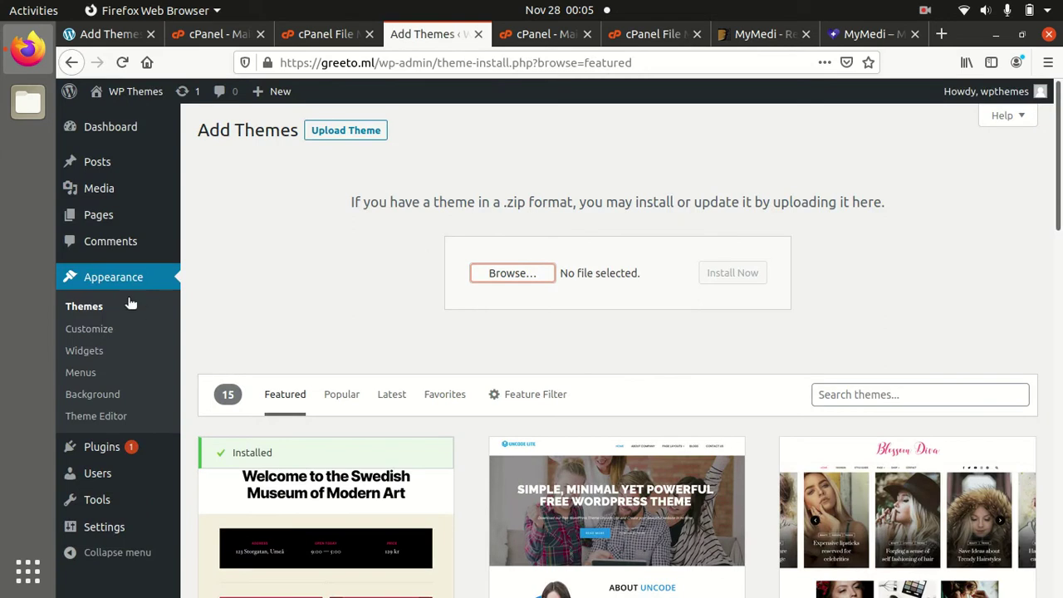
click(102, 302)
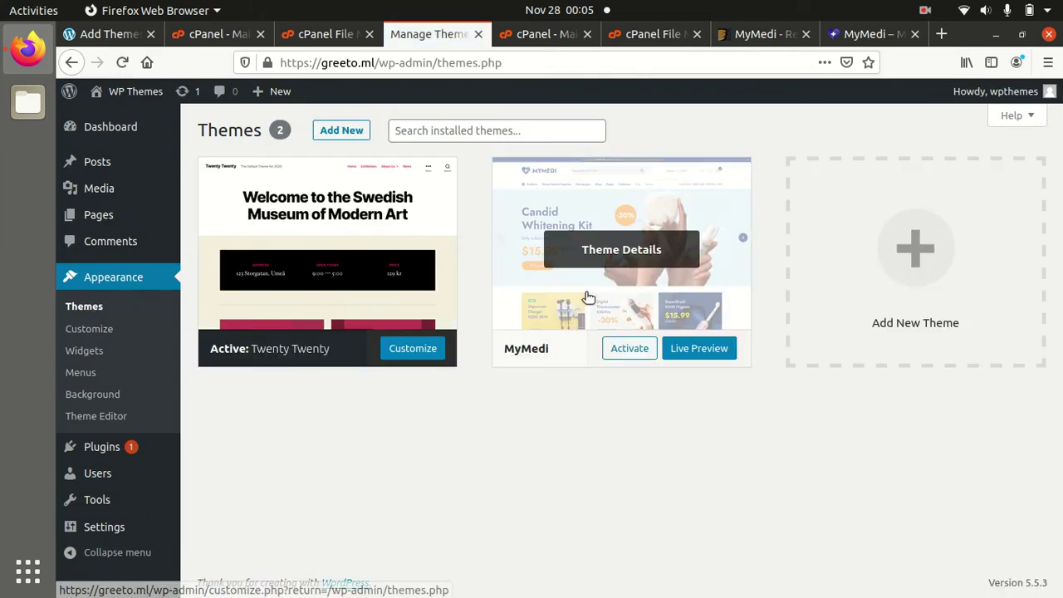
click(622, 245)
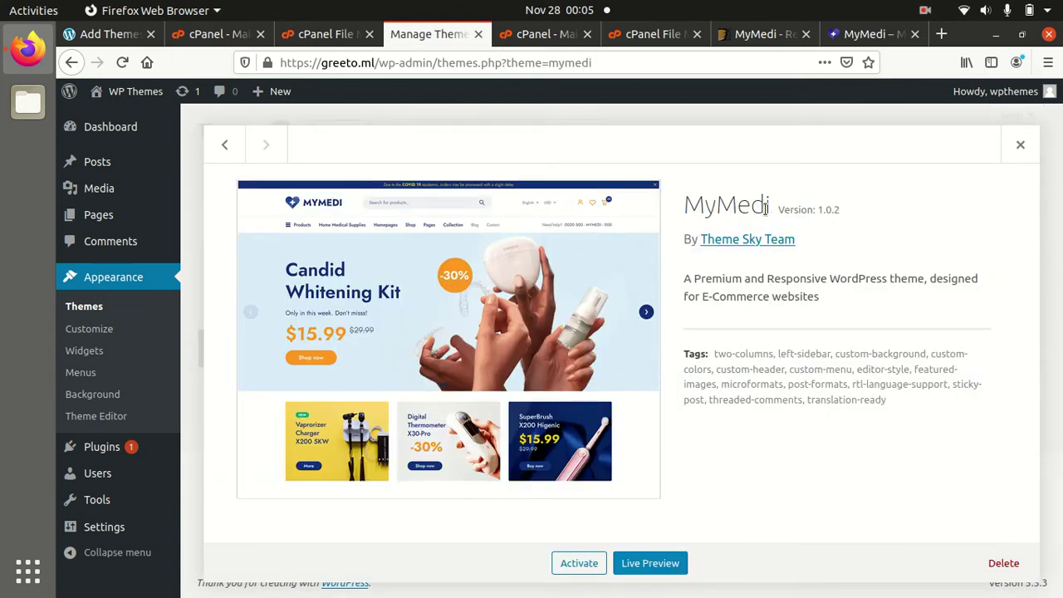
drag(786, 210, 842, 220)
click(841, 217)
- Activate the MyMedi theme and open the list of required and recommended plugins to install for it
click(579, 563)
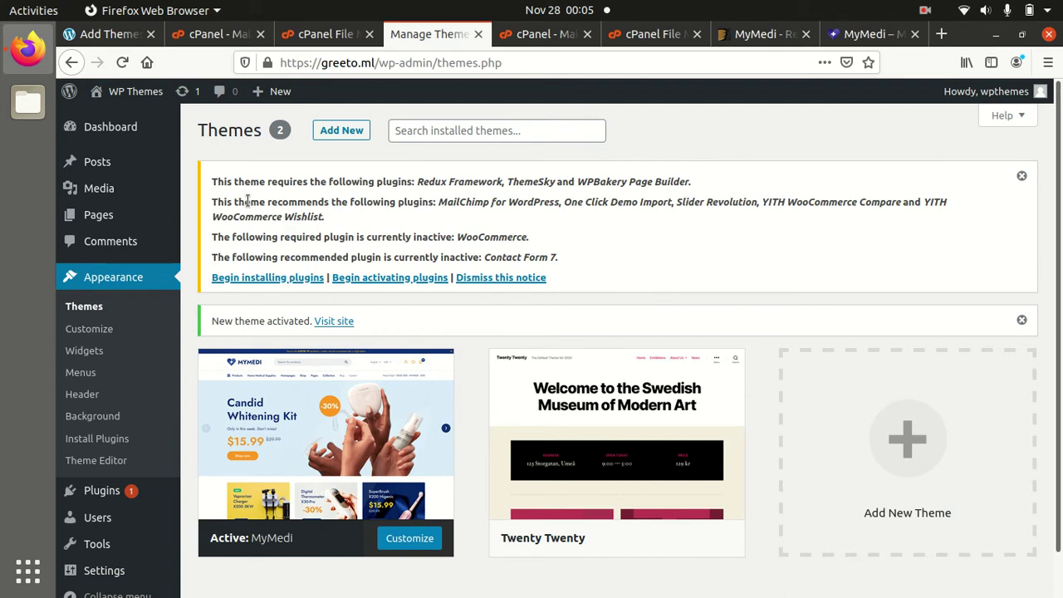
click(274, 277)
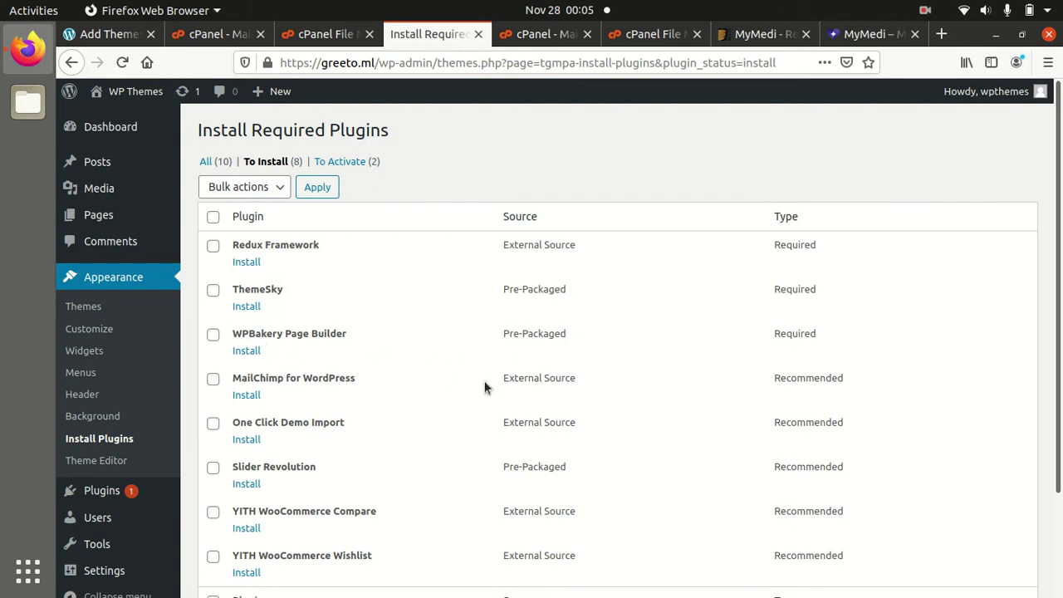
- Look over the plugins the theme needs, and install and activate Redux Framework
scroll(498, 387, down, 2)
scroll(498, 387, down, 1)
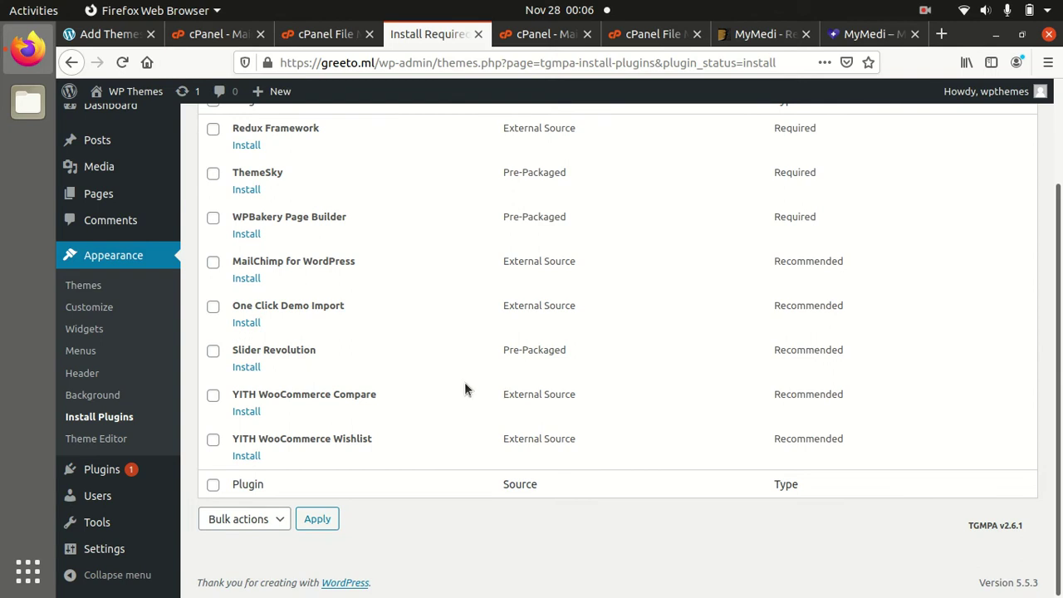
scroll(371, 355, up, 3)
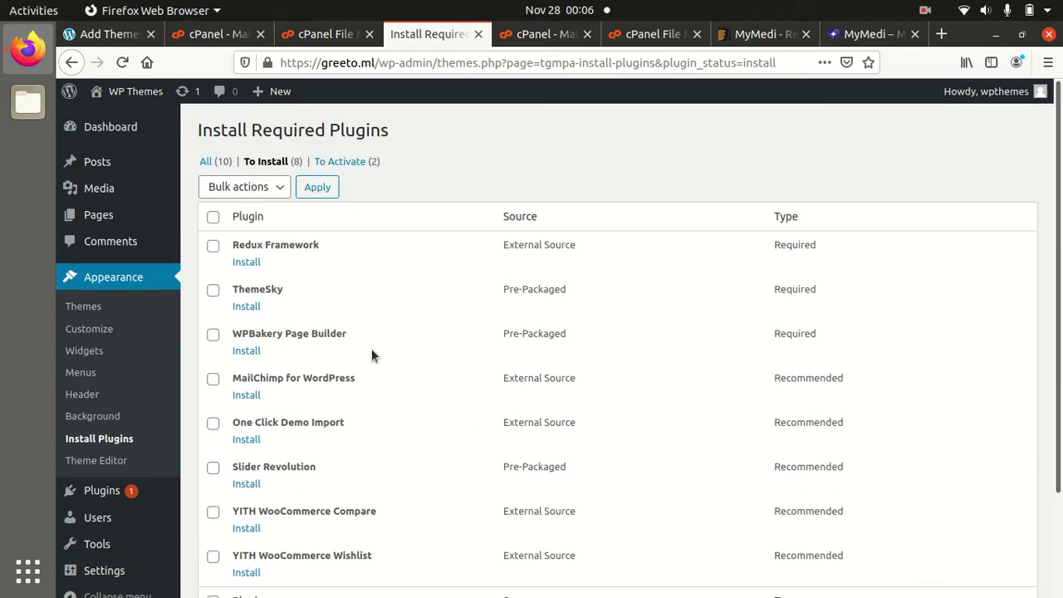
scroll(366, 361, down, 1)
scroll(360, 362, down, 2)
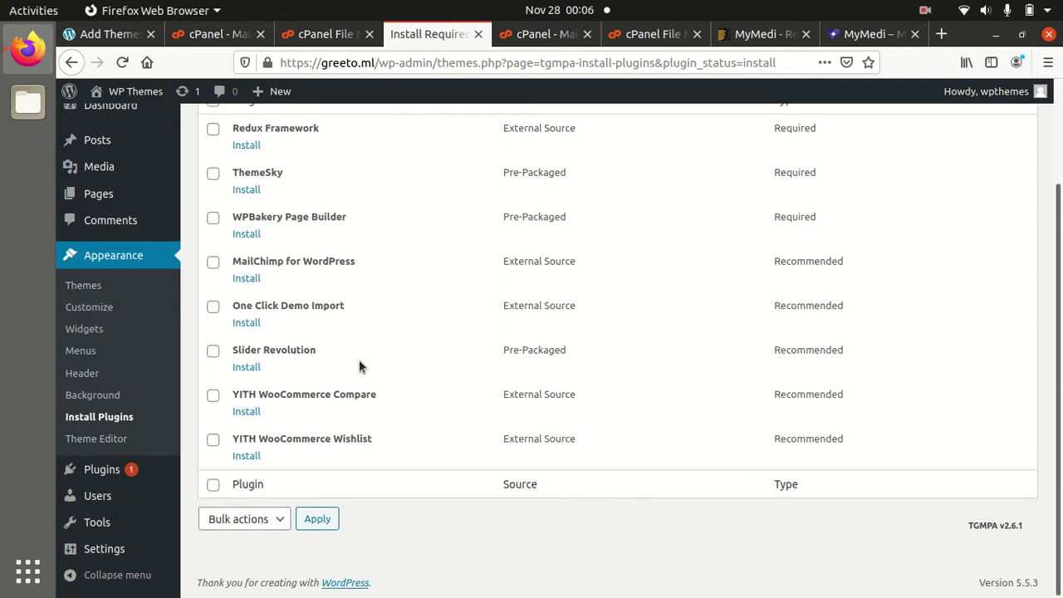
scroll(285, 363, up, 2)
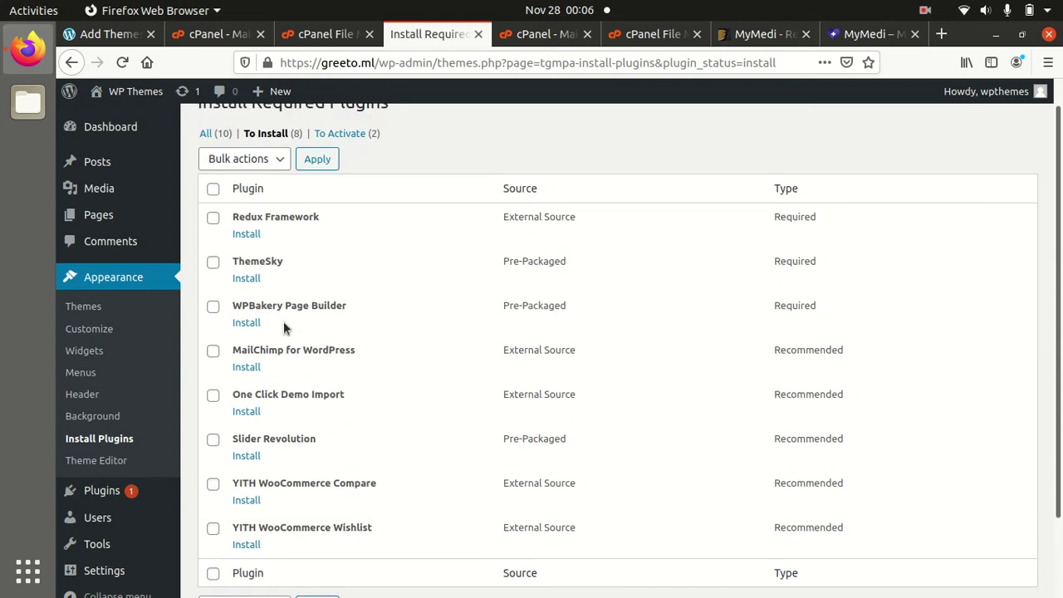
click(247, 235)
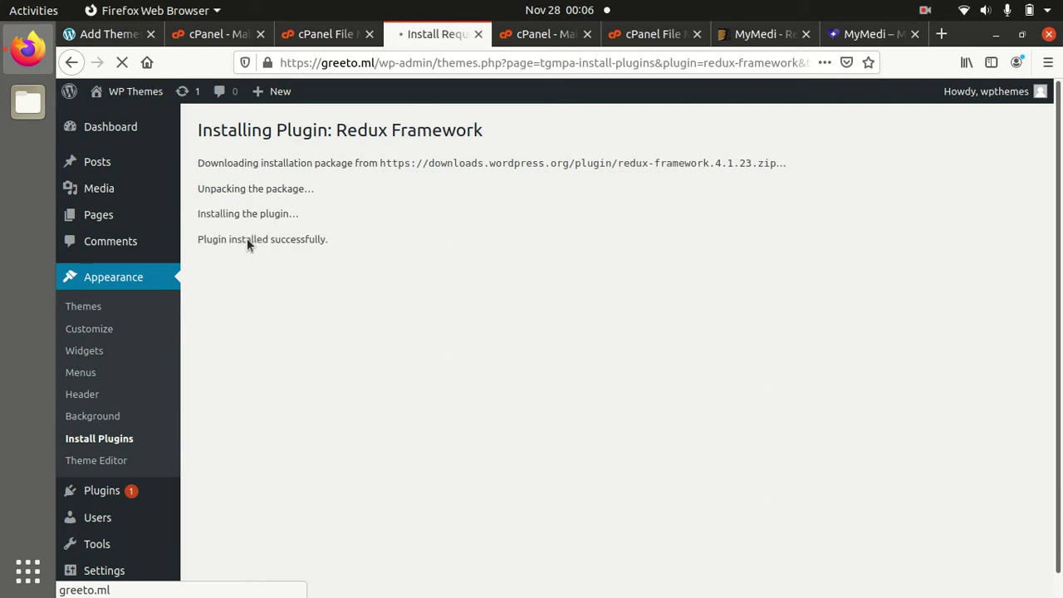
click(250, 266)
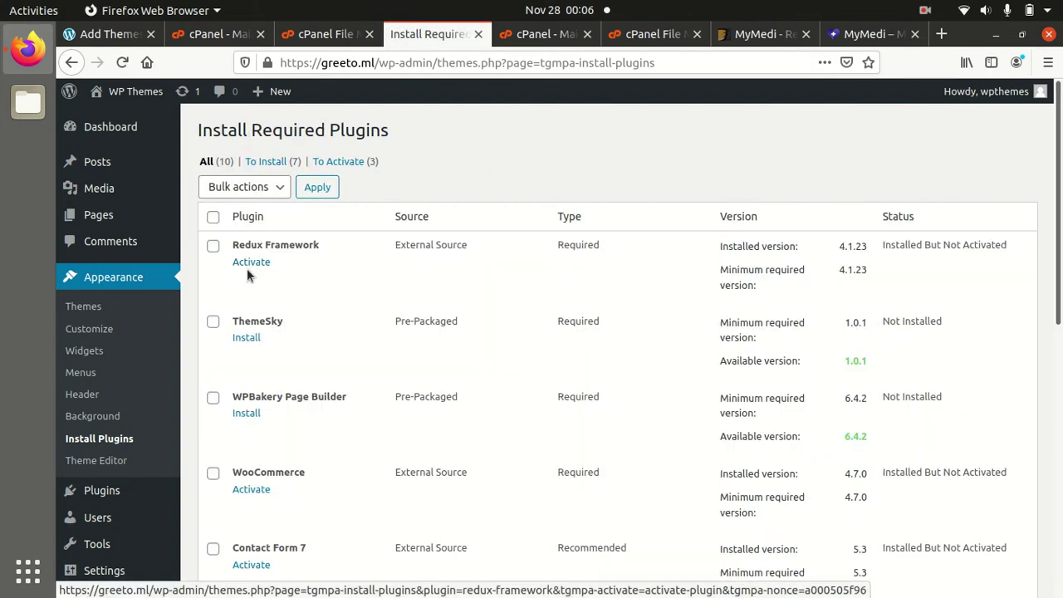
click(250, 261)
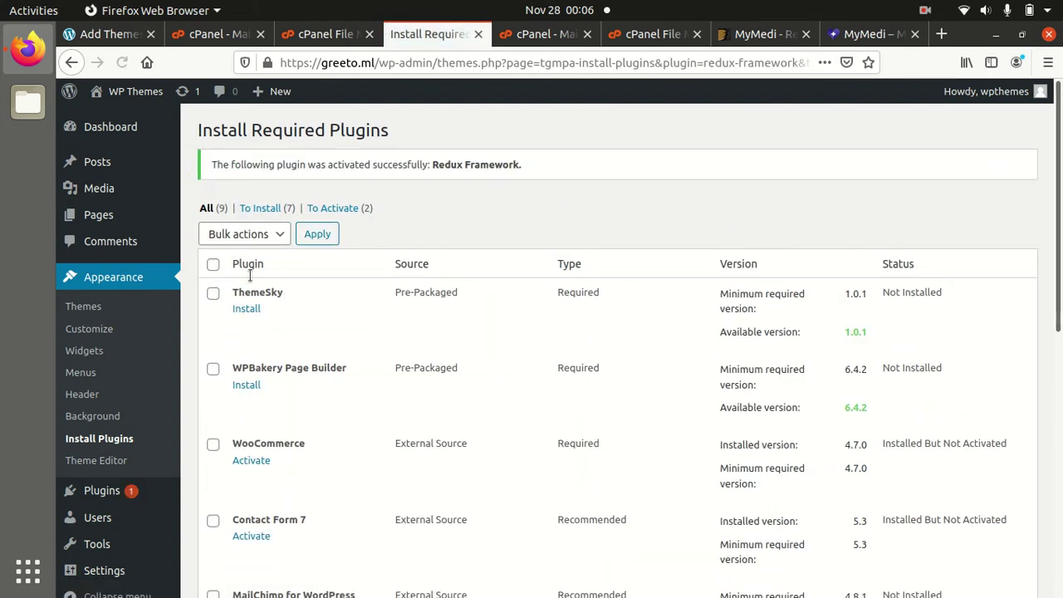
- Install the pre-packaged ThemeSky plugin and activate it from the required plugins list
click(254, 307)
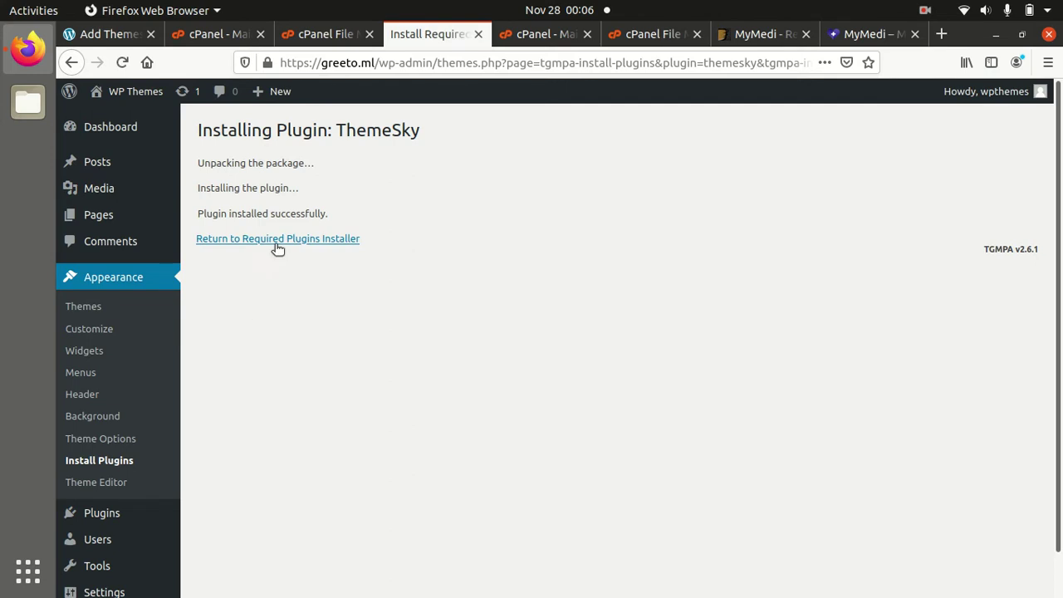
click(278, 241)
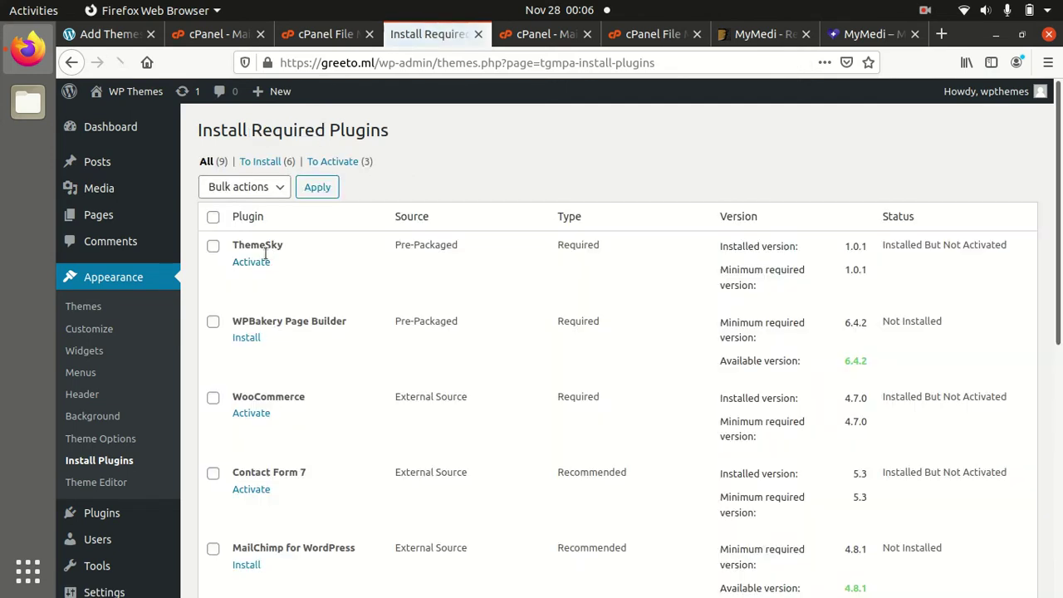
click(261, 263)
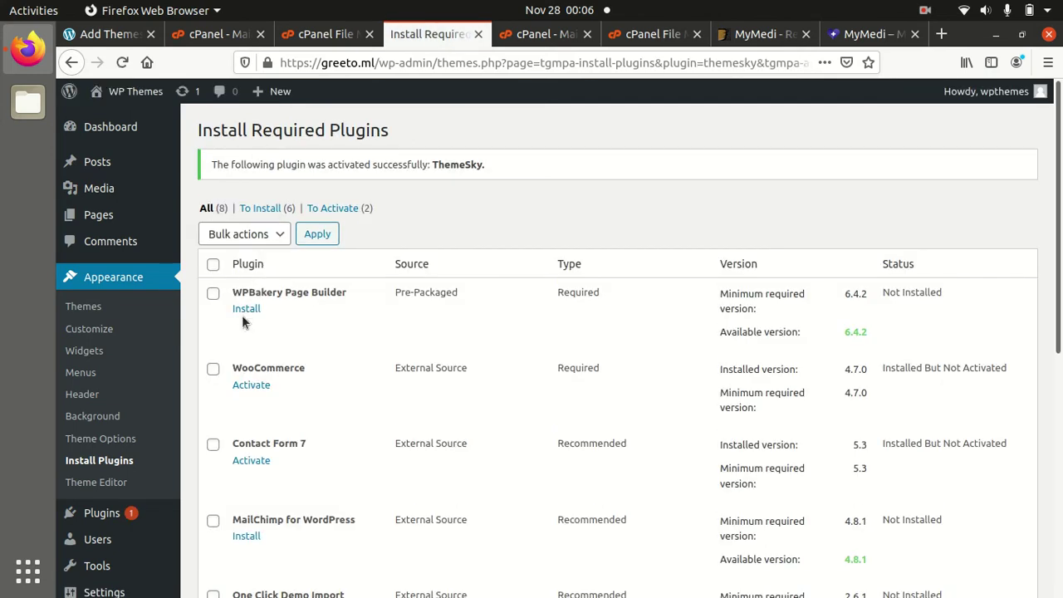
- Install the WPBakery Page Builder plugin and activate it from the required plugins list
click(245, 308)
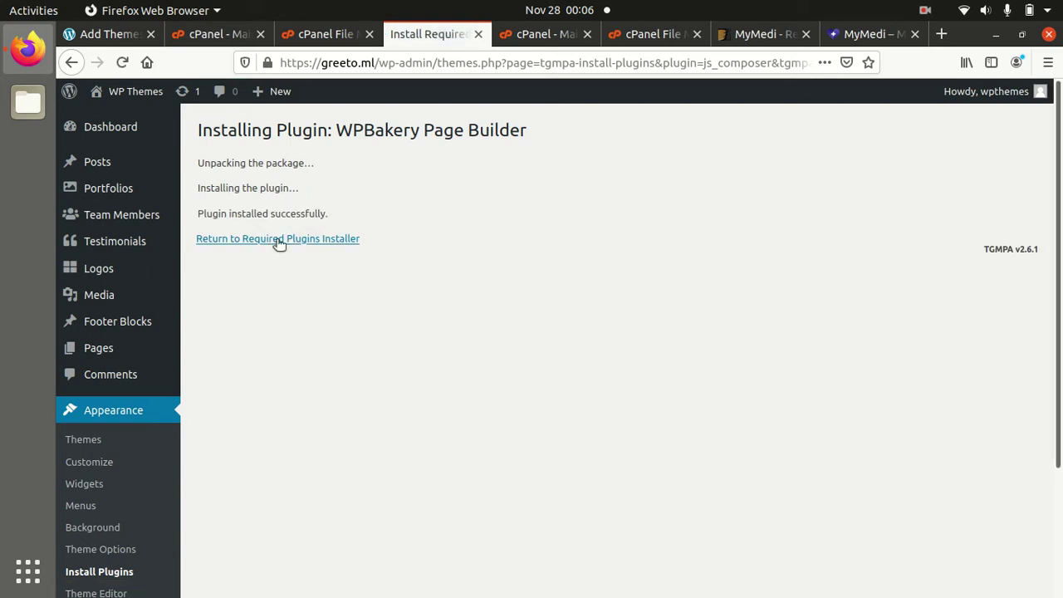
click(279, 240)
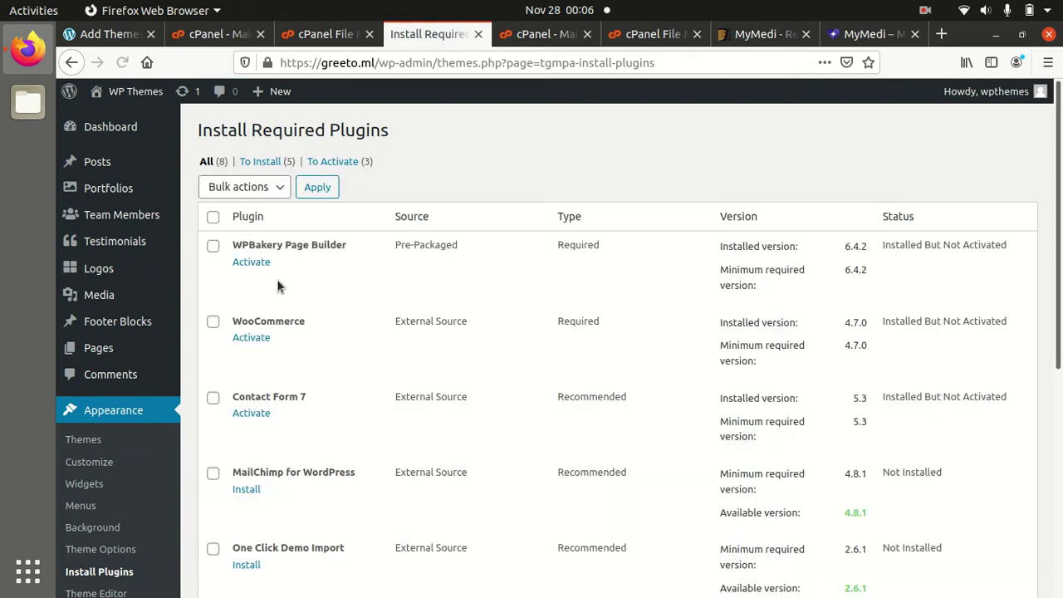
click(252, 262)
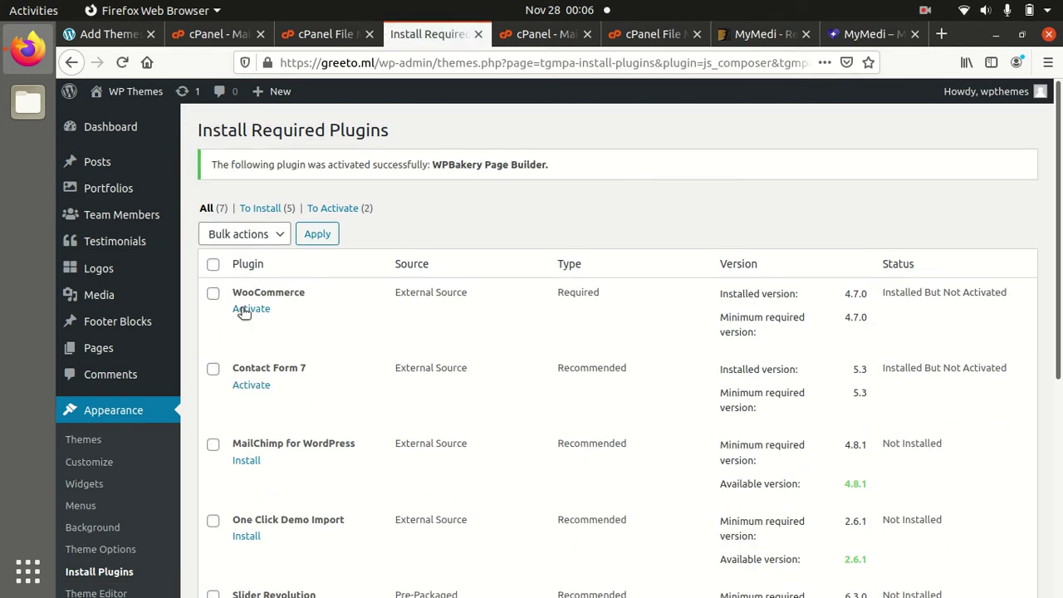
- Go back to the site's plugins from the WPBakery welcome page and activate WooCommerce to reach its store setup wizard
click(246, 309)
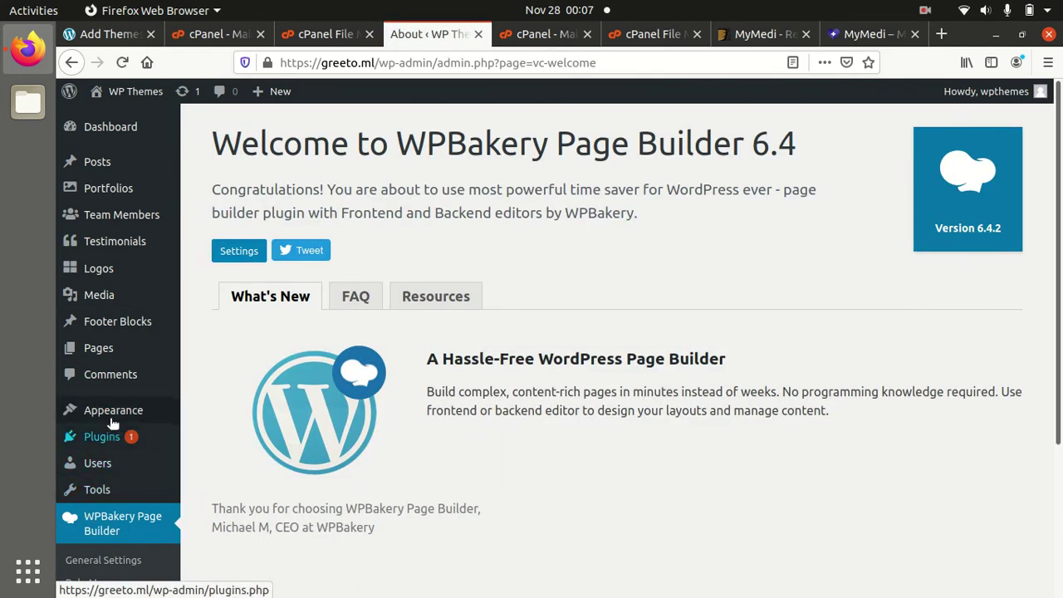
scroll(114, 427, down, 3)
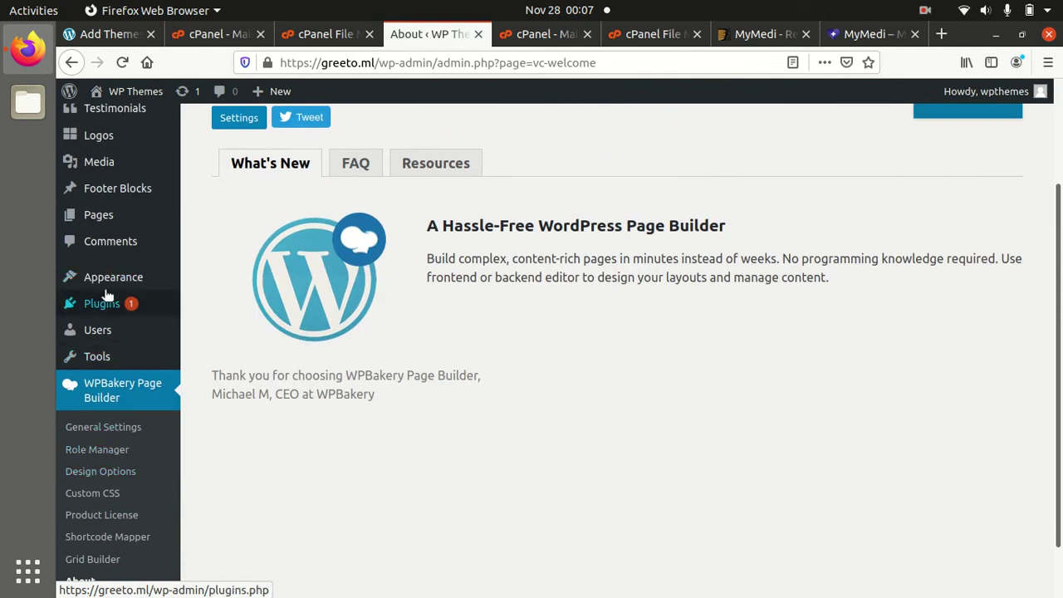
mouse_move(106, 302)
click(210, 308)
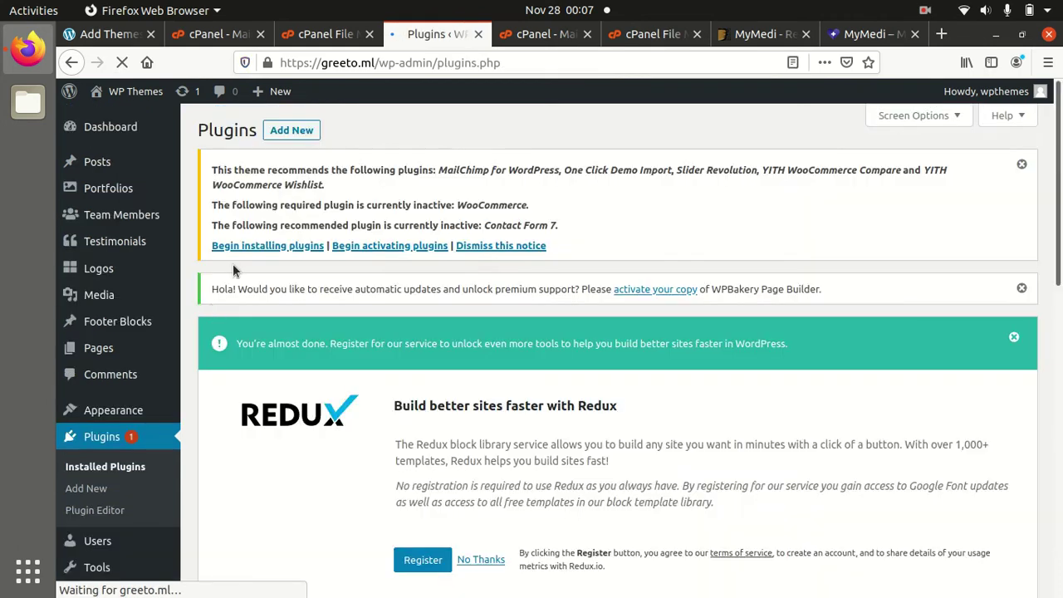
click(242, 253)
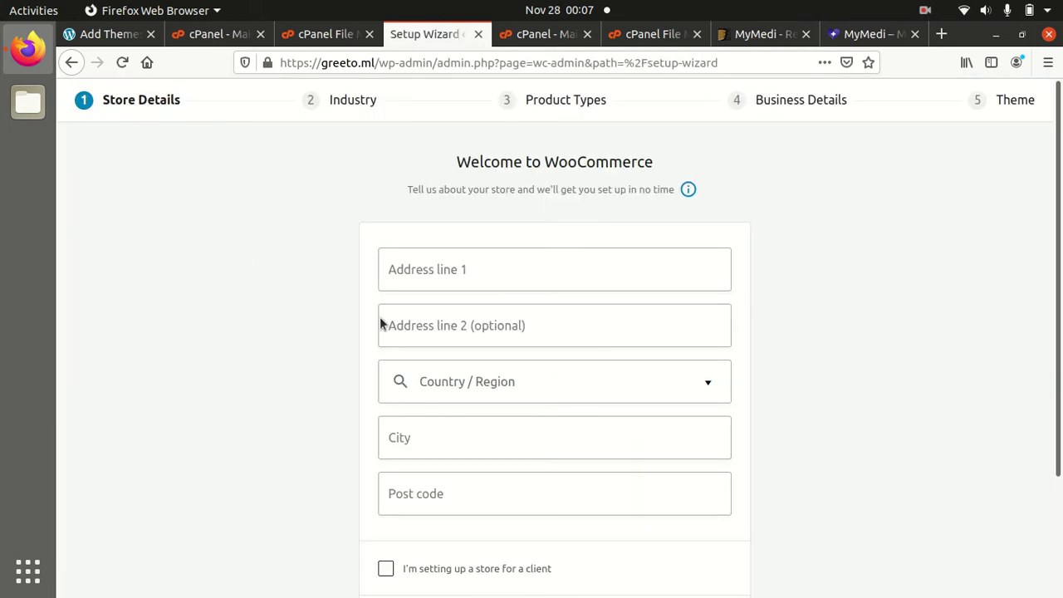
- Fill in the store's first address line and choose India — Andhra Pradesh as the country/region
click(426, 273)
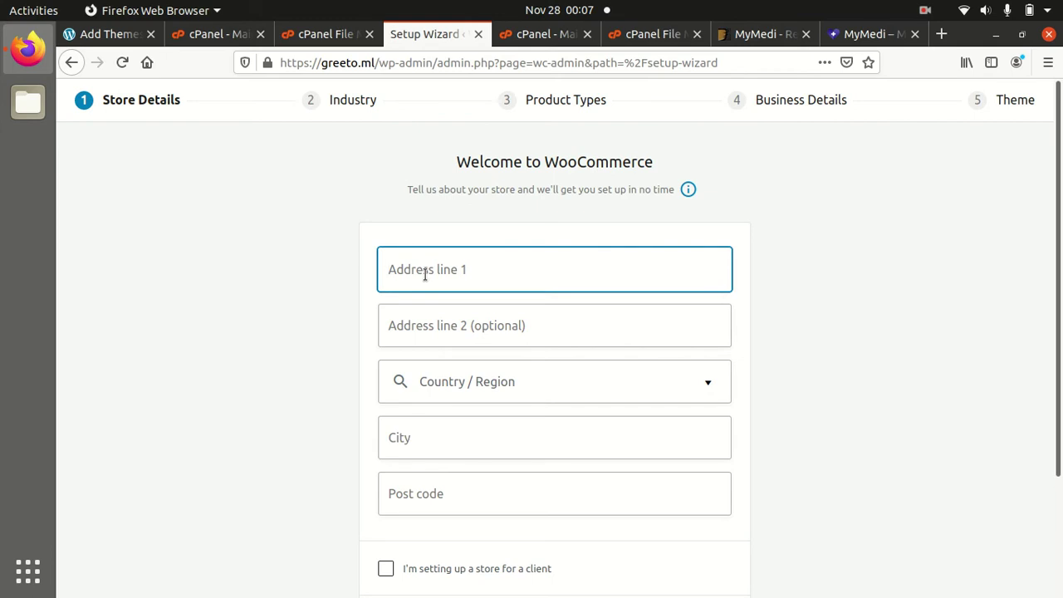
text(addre)
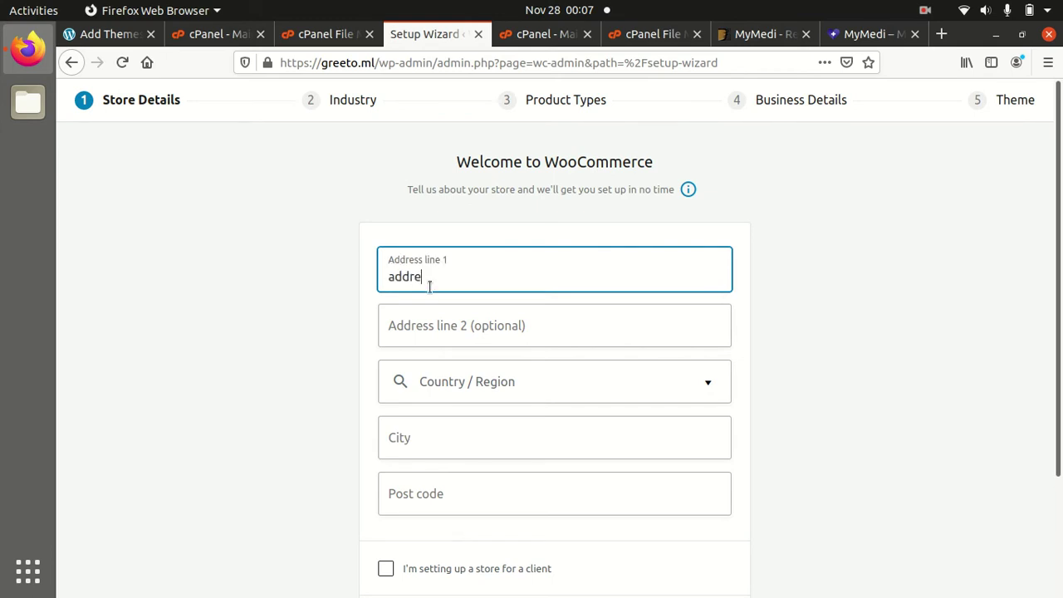
text(ss line)
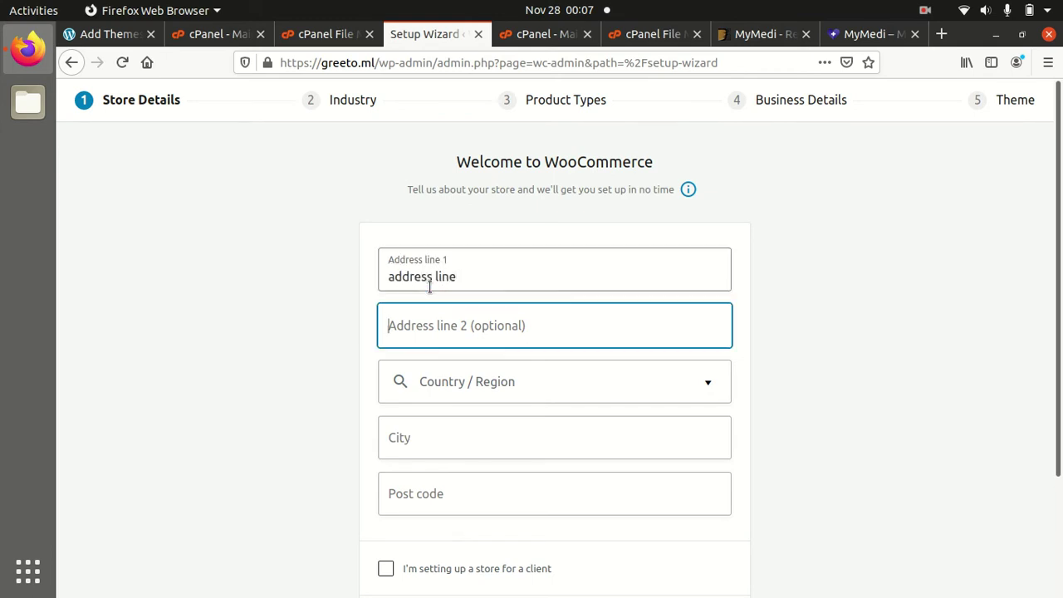
key(Tab)
key(Tab)
text(ind)
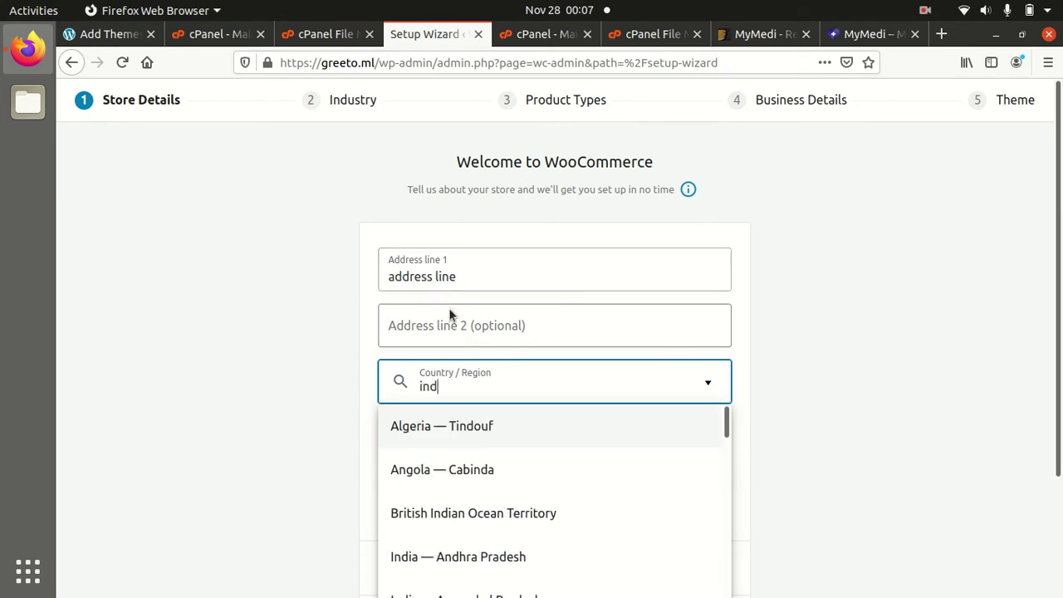
text(i)
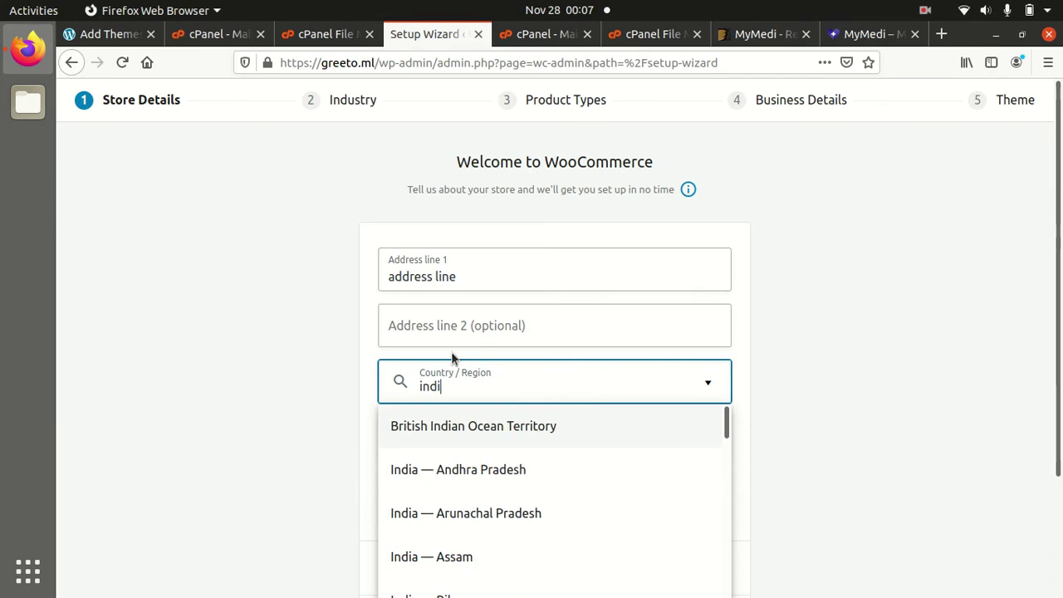
click(426, 480)
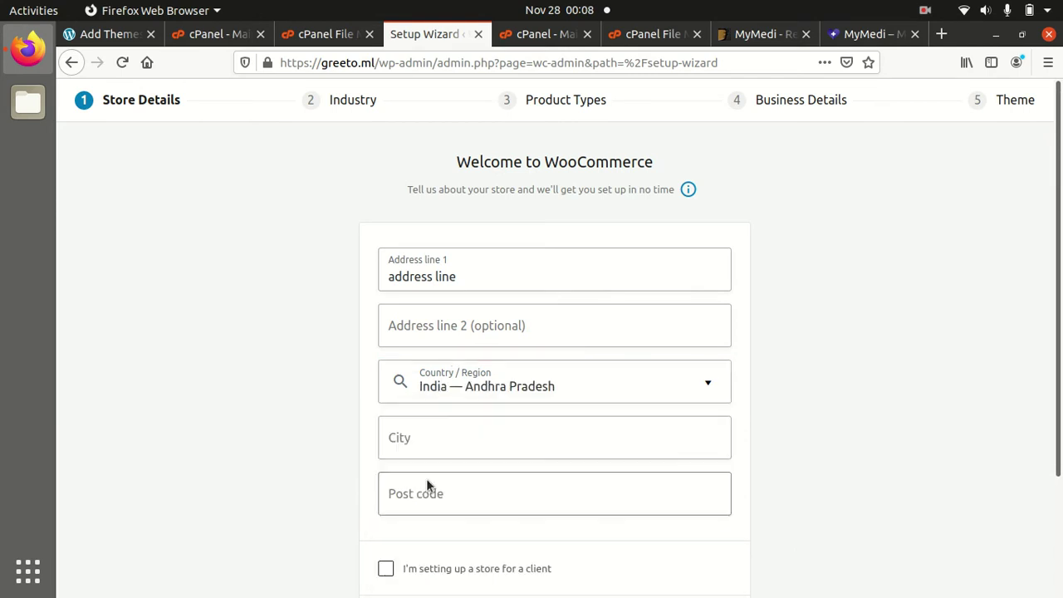
- Enter the store's city and post code, and submit the store details to continue to the industry selection
click(425, 446)
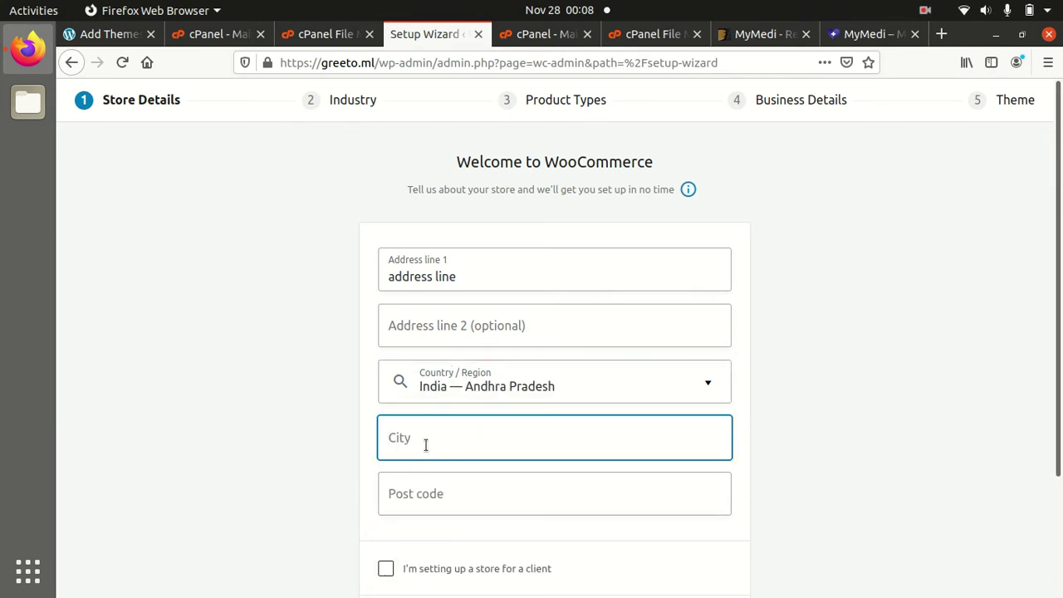
text(new)
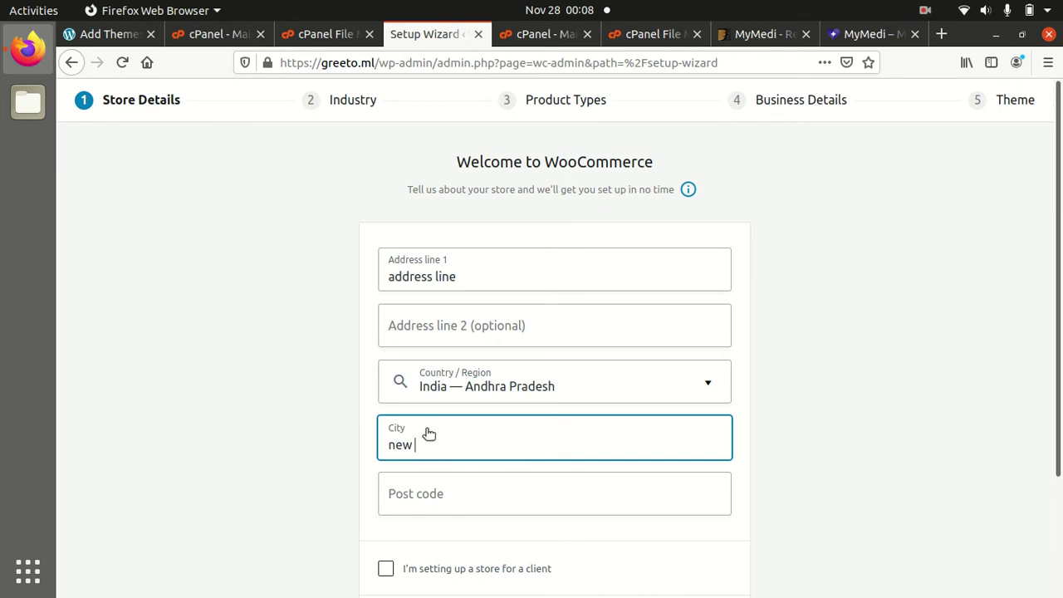
text( delhi)
click(430, 508)
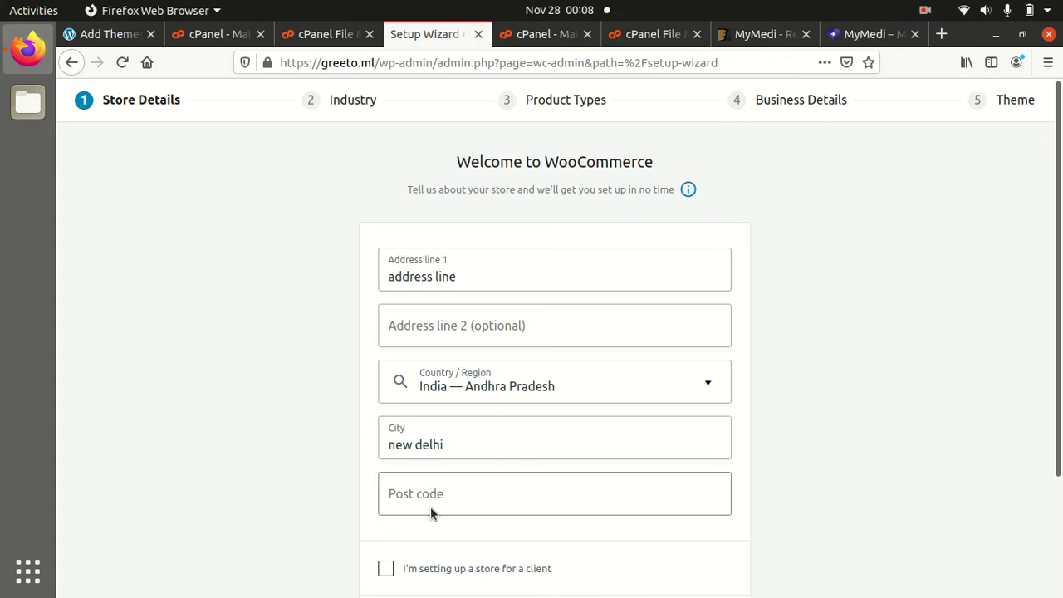
click(428, 500)
text(123456)
scroll(434, 500, down, 3)
click(544, 480)
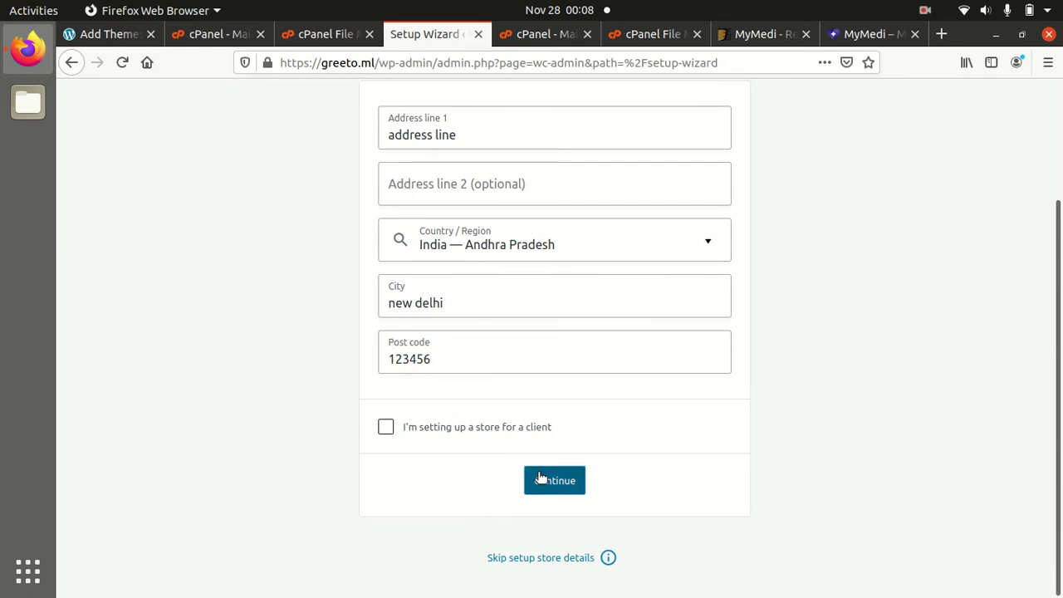
click(736, 383)
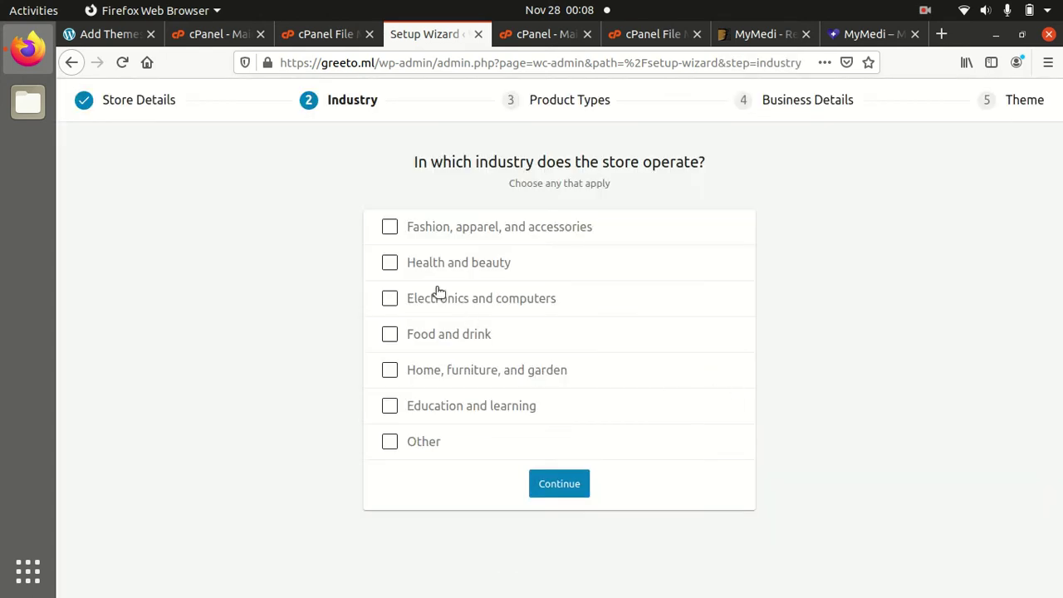
- Choose Fashion, apparel, and accessories as the store's industry and accept Physical products as the product type
click(389, 226)
click(562, 481)
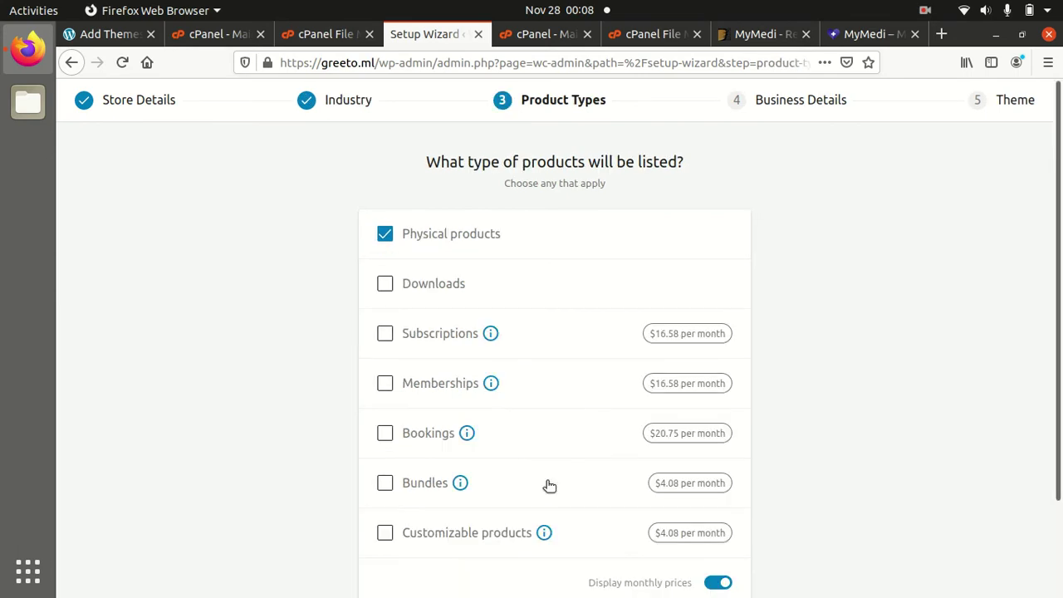
scroll(680, 395, down, 3)
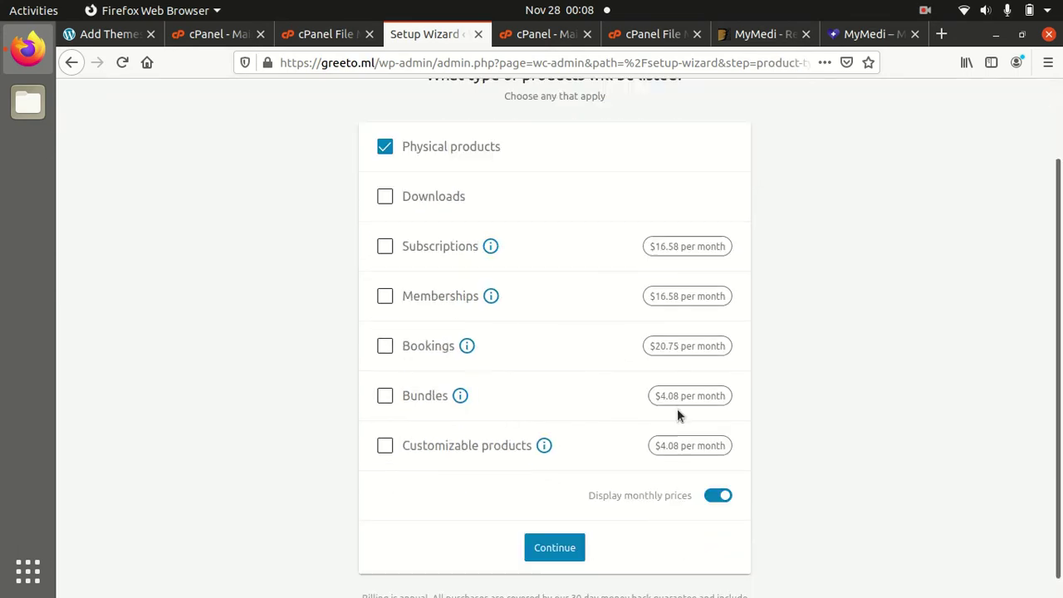
click(571, 529)
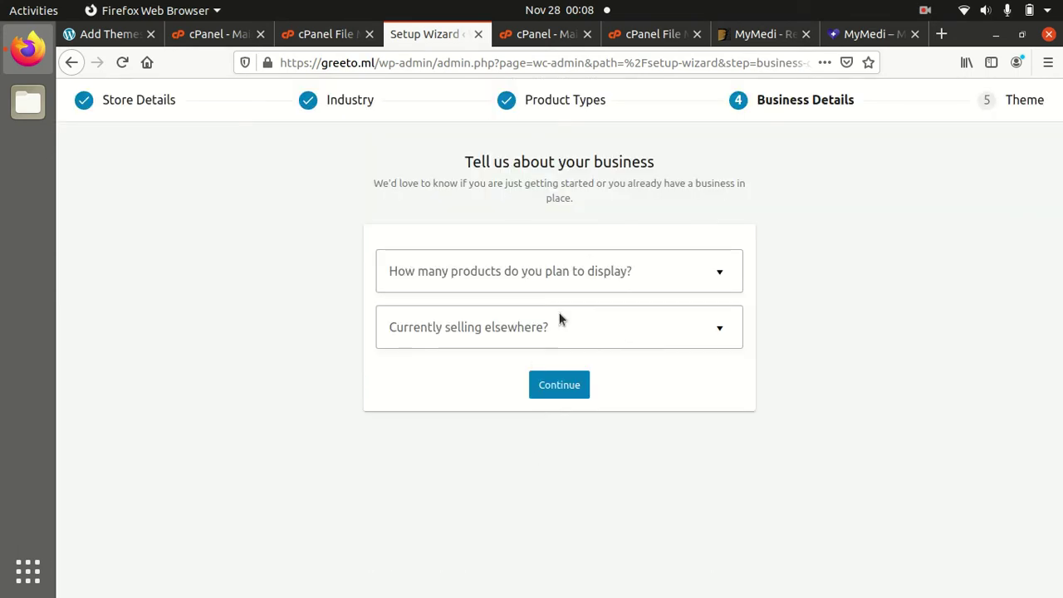
- Submit the business details with 11 - 100 products, no selling elsewhere, and the Facebook, Mailchimp and Google Ads extensions turned off
click(593, 275)
click(465, 403)
click(528, 333)
click(508, 374)
click(724, 396)
click(718, 546)
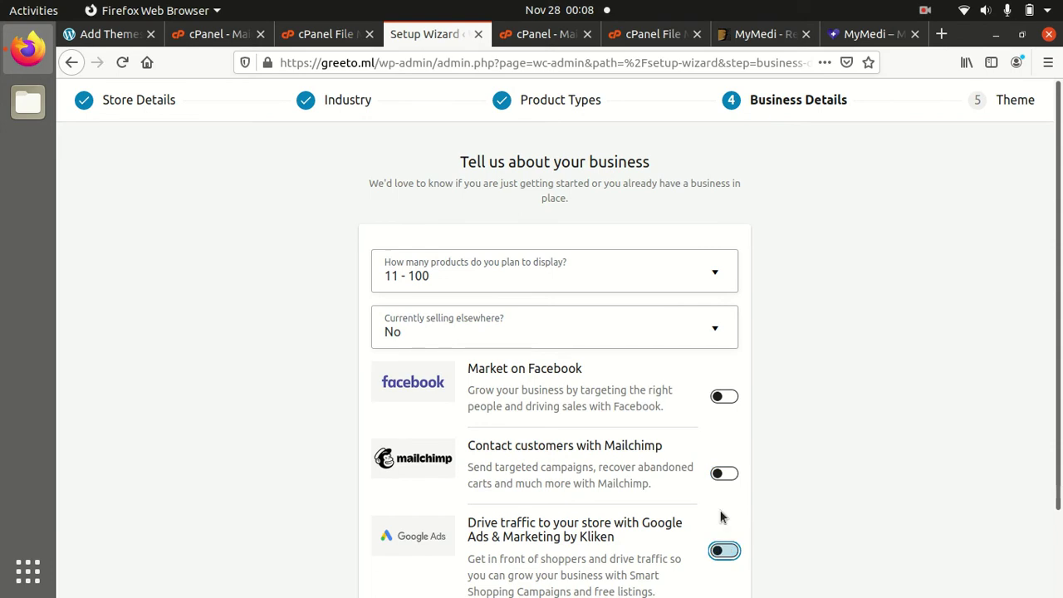
scroll(727, 506, down, 2)
click(549, 556)
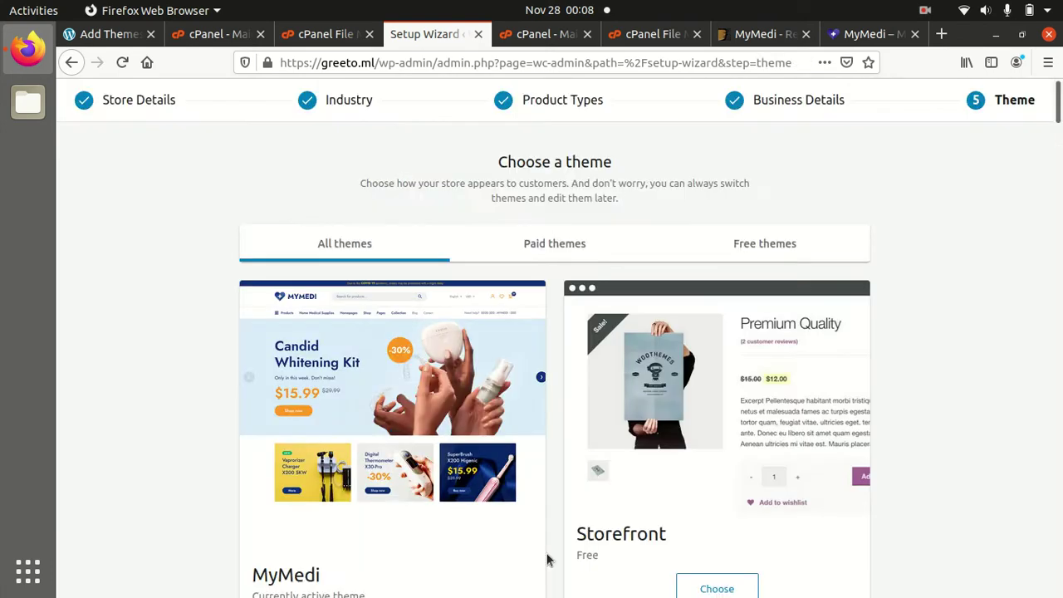
- Keep the active MyMedi theme as the store's theme and continue the setup wizard
scroll(407, 365, down, 2)
scroll(421, 320, down, 2)
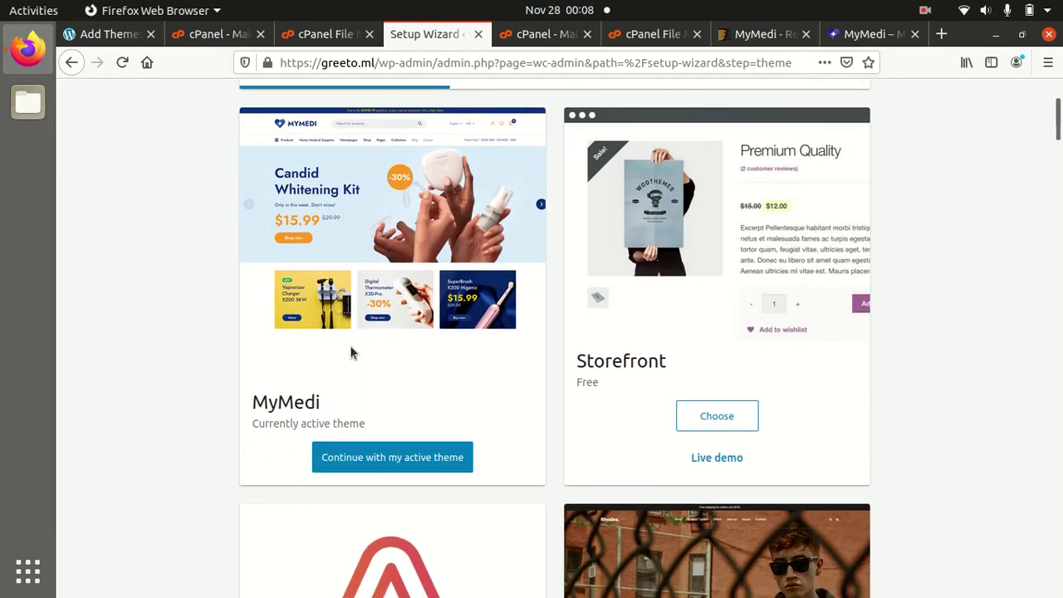
click(389, 459)
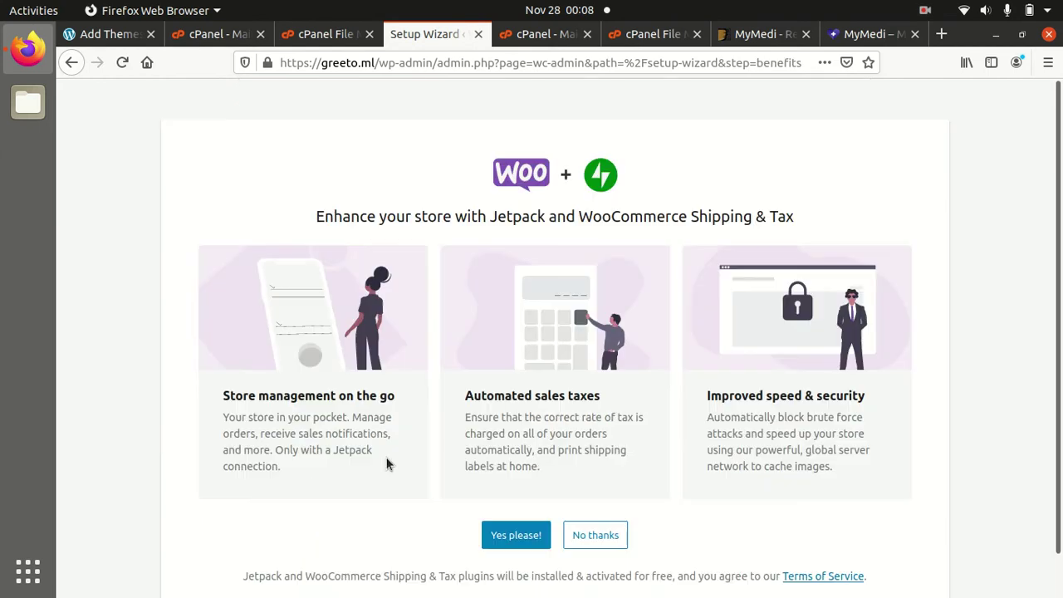
- Decline the Jetpack and WooCommerce Shipping & Tax offer and dismiss the store's welcome dialog
click(585, 537)
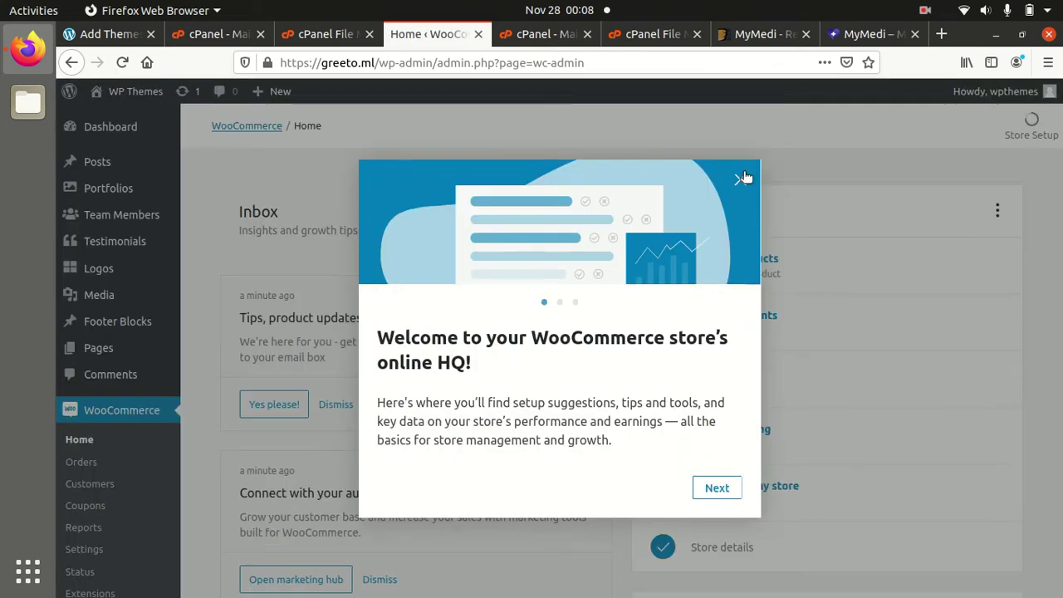
click(744, 172)
- Go to the site's plugins page and begin installing the plugins recommended by the theme
scroll(112, 393, down, 4)
mouse_move(104, 461)
scroll(125, 398, up, 4)
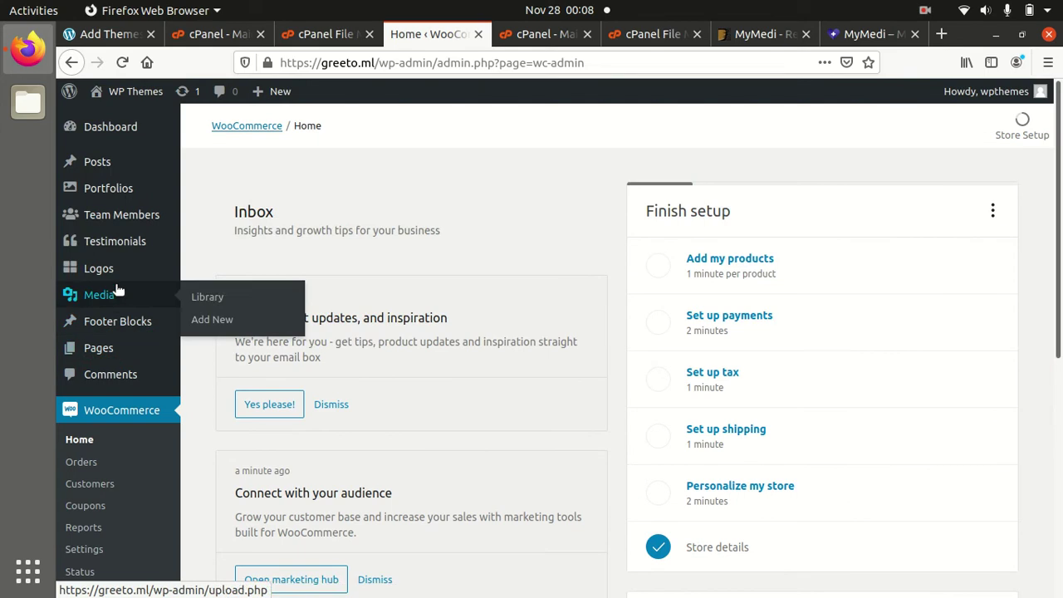
mouse_move(117, 279)
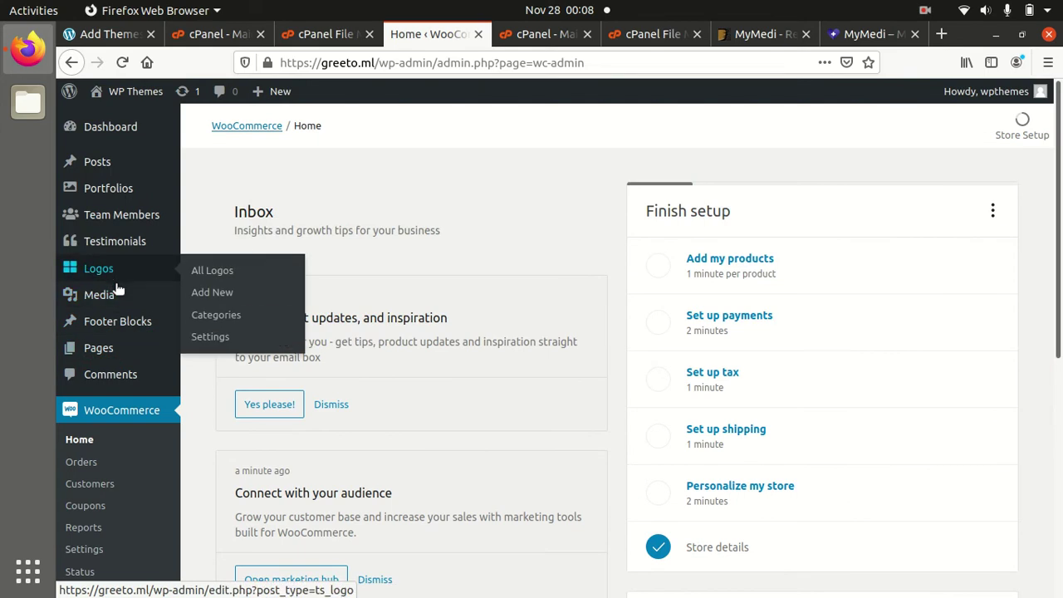
scroll(112, 291, down, 5)
mouse_move(123, 515)
click(237, 509)
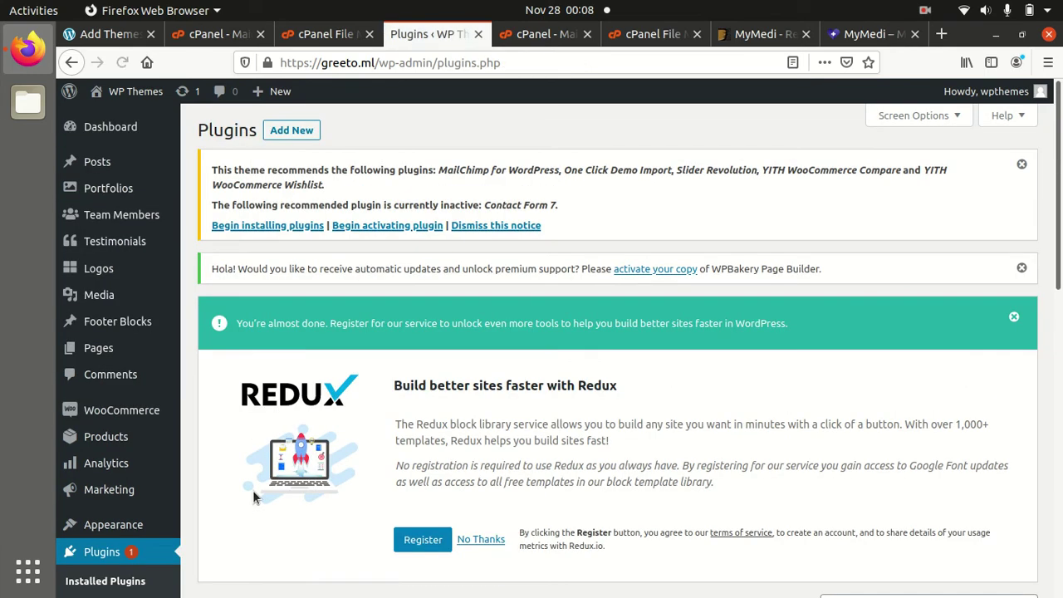
click(274, 228)
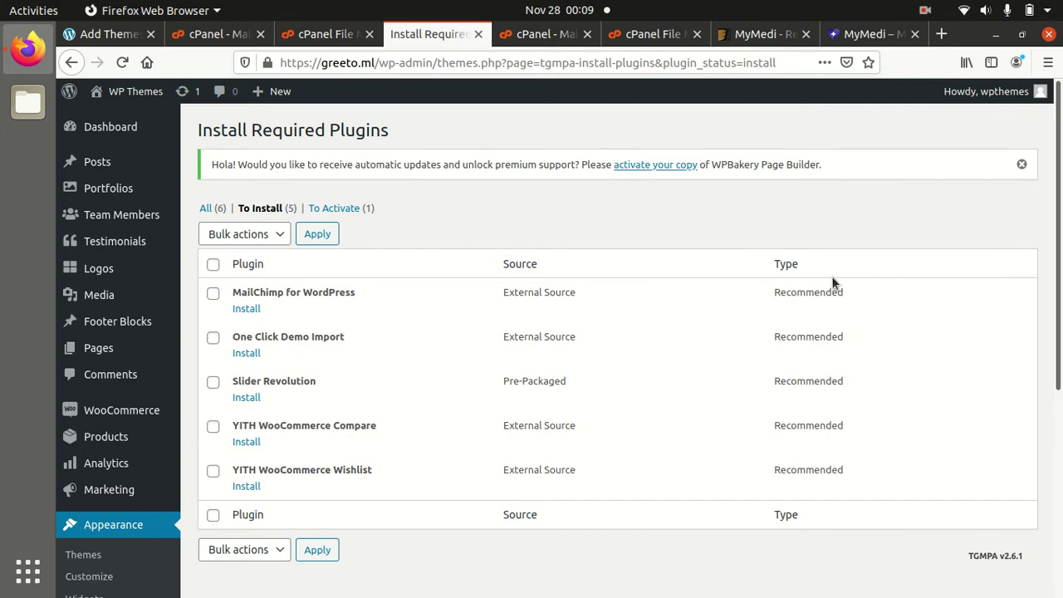
- Install MailChimp for WordPress and activate it together with Contact Form 7
click(252, 310)
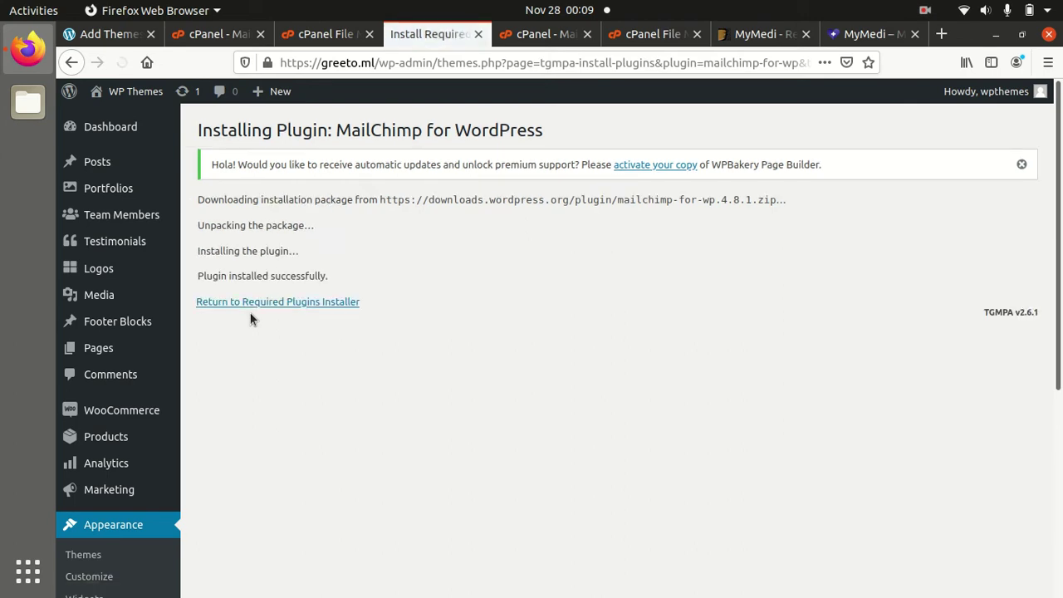
click(254, 304)
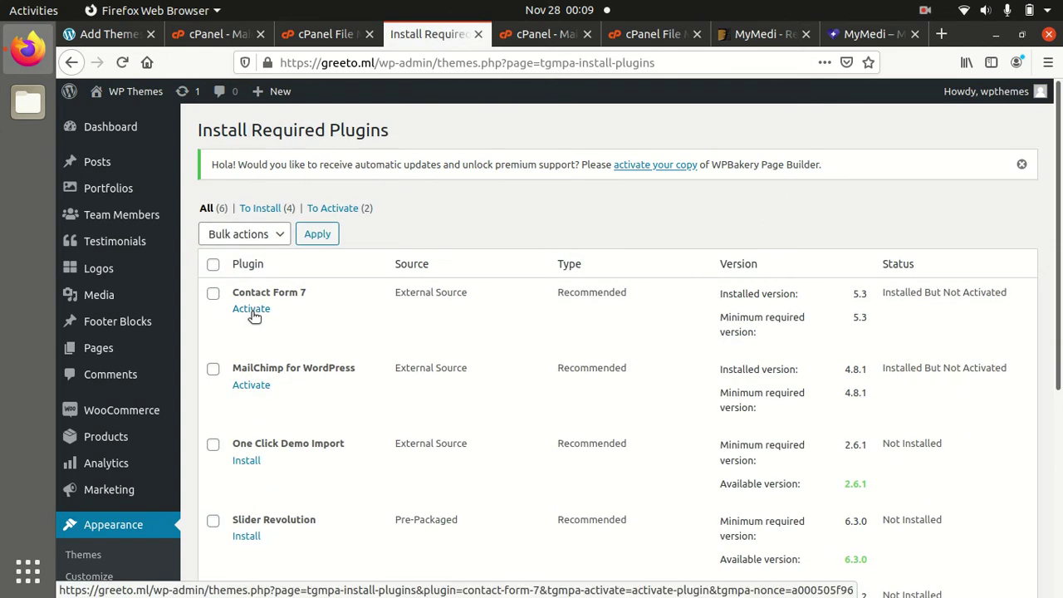
click(253, 313)
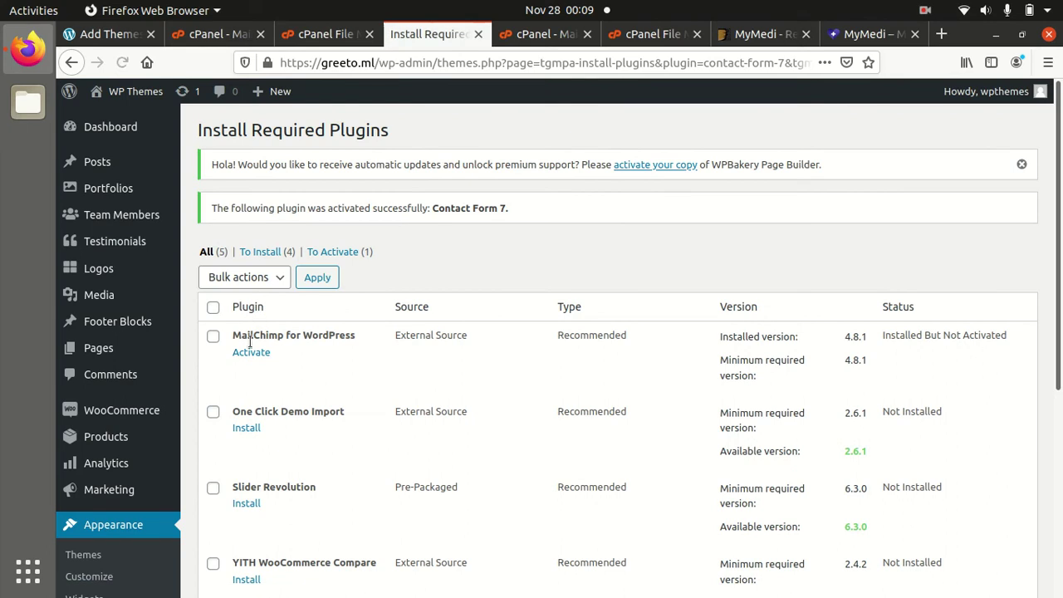
click(251, 353)
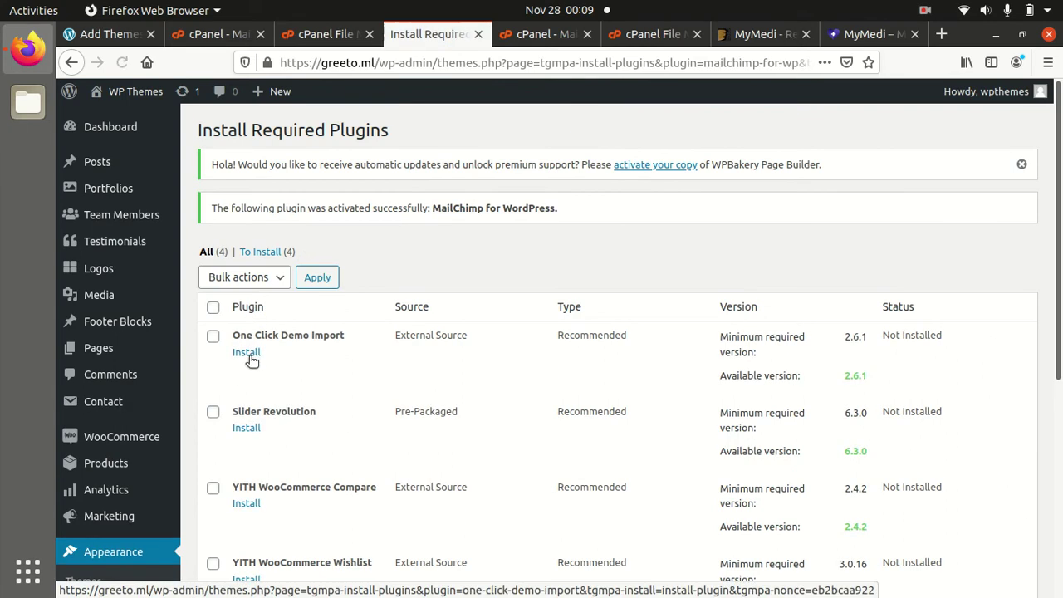
- Install the One Click Demo Import plugin from the required plugins list and activate it
click(246, 355)
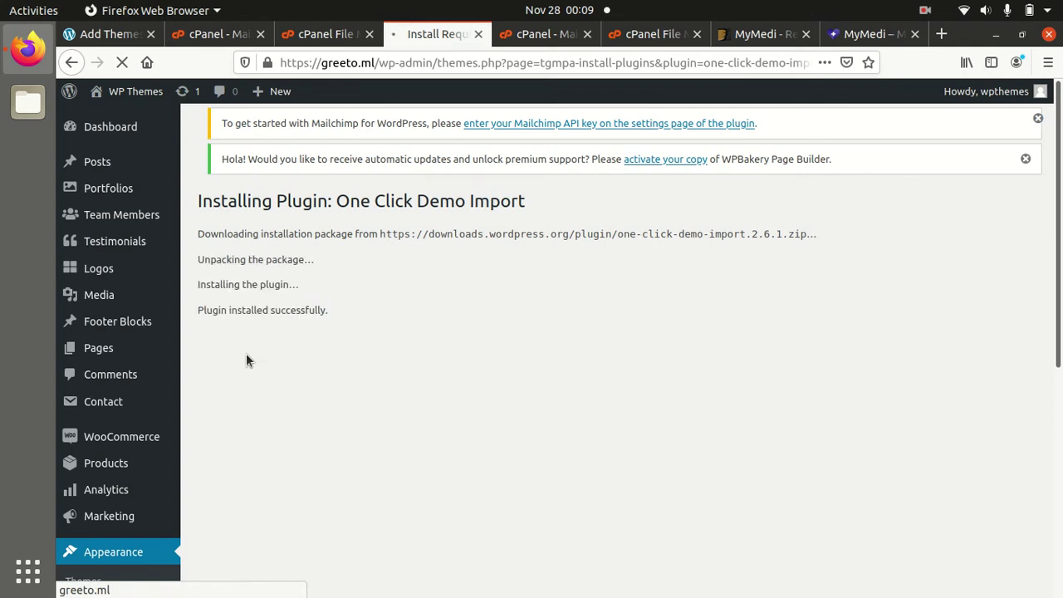
click(253, 346)
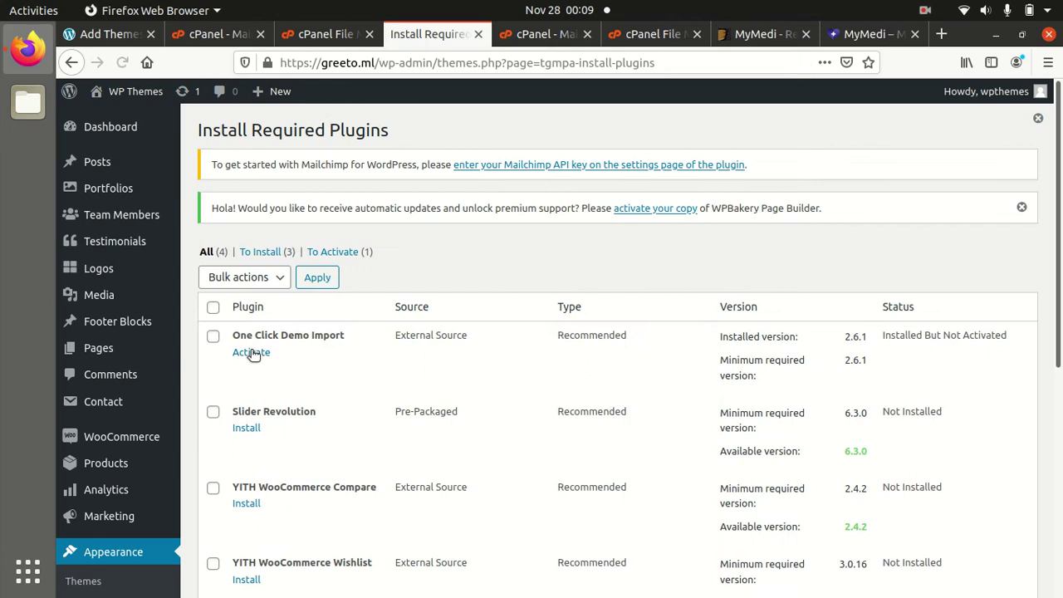
click(253, 353)
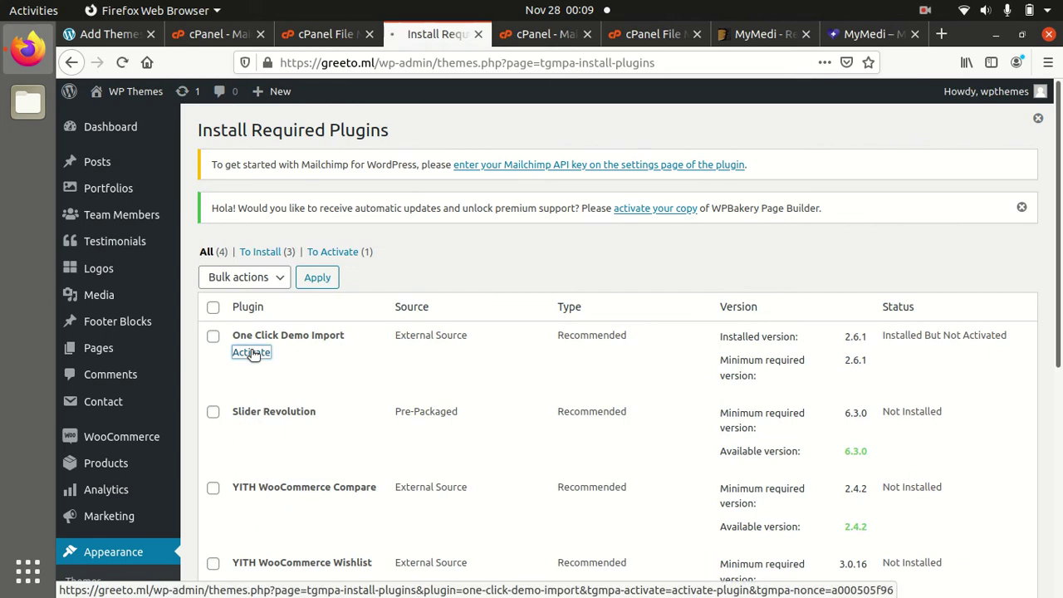
- Install the pre-packaged Slider Revolution plugin and activate it
click(246, 395)
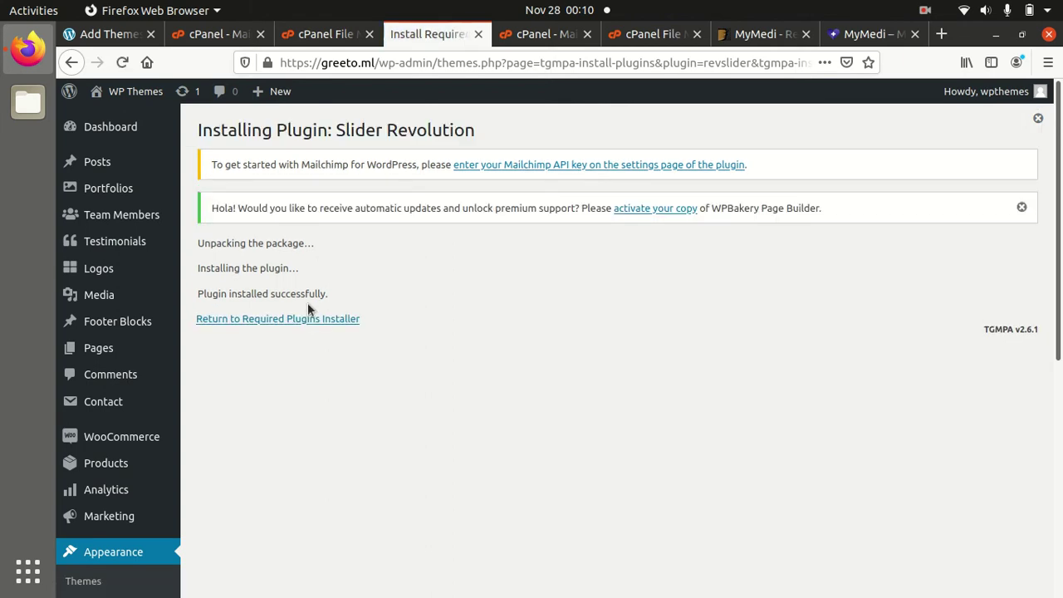
click(296, 323)
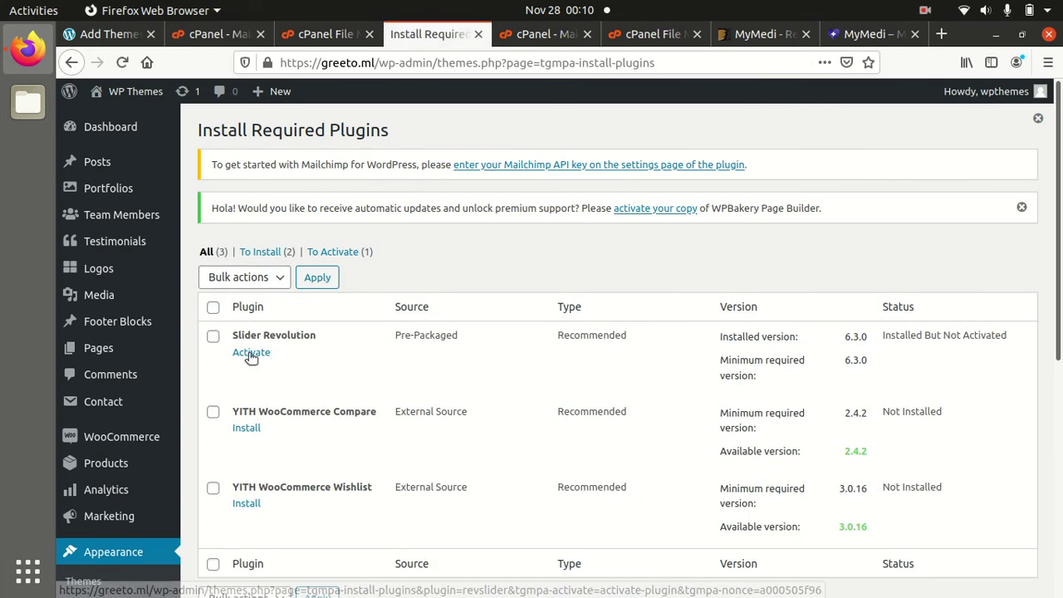
click(250, 356)
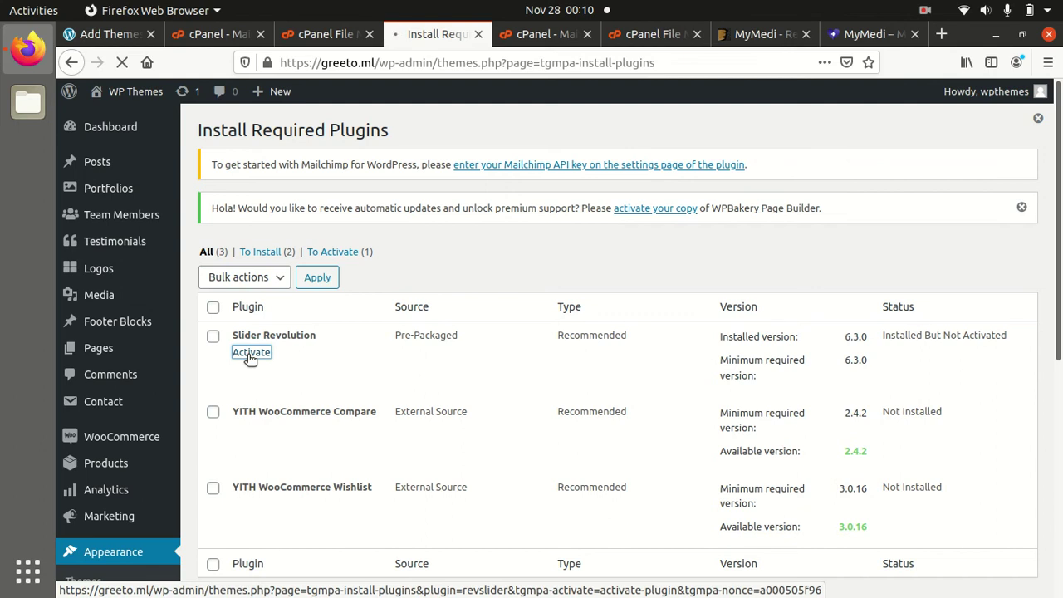
- Install the YITH WooCommerce Compare plugin and activate it
click(243, 397)
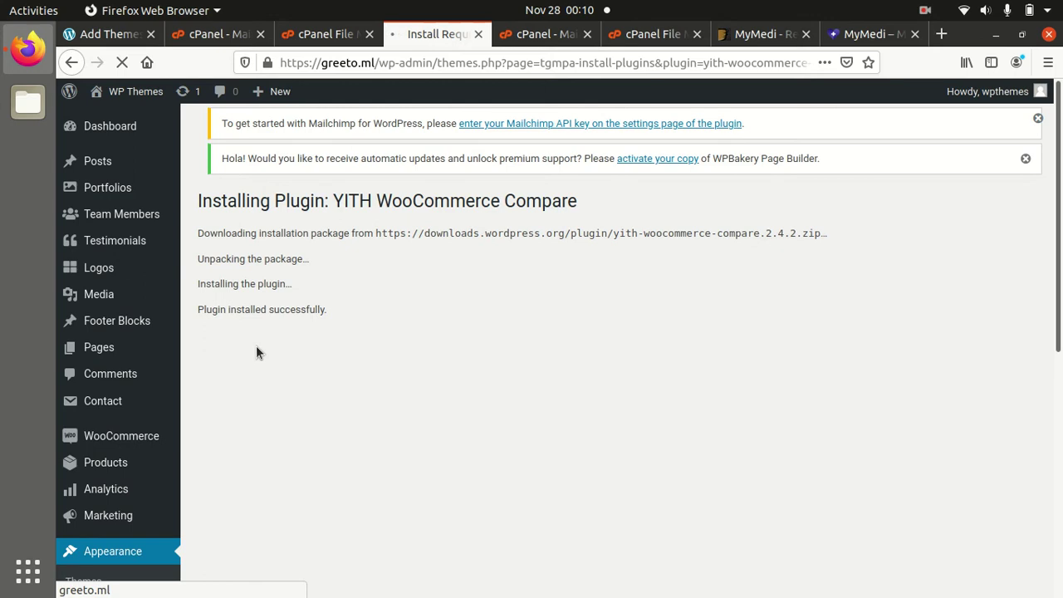
click(258, 344)
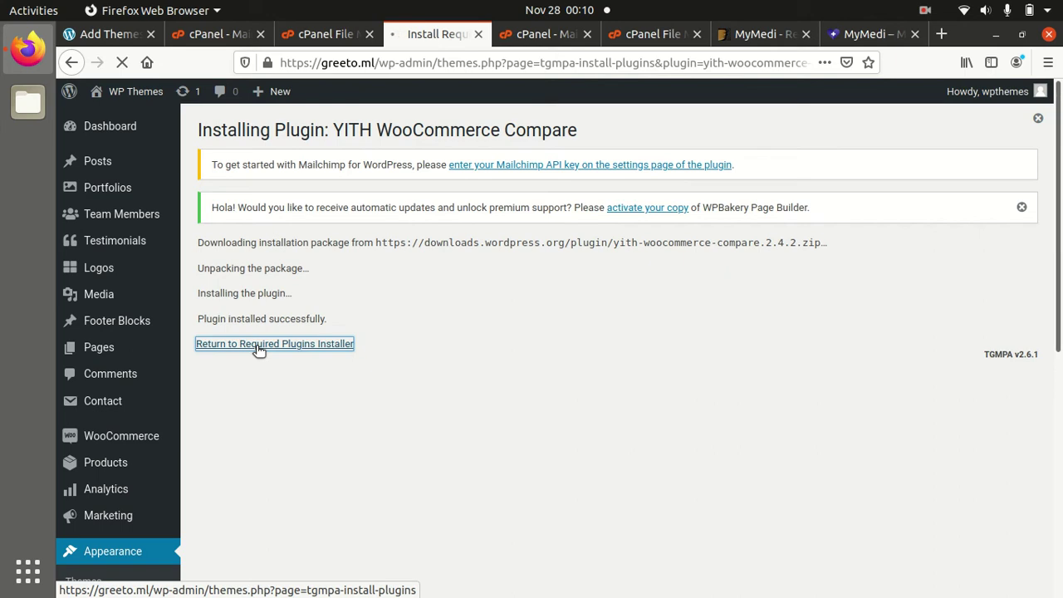
click(259, 351)
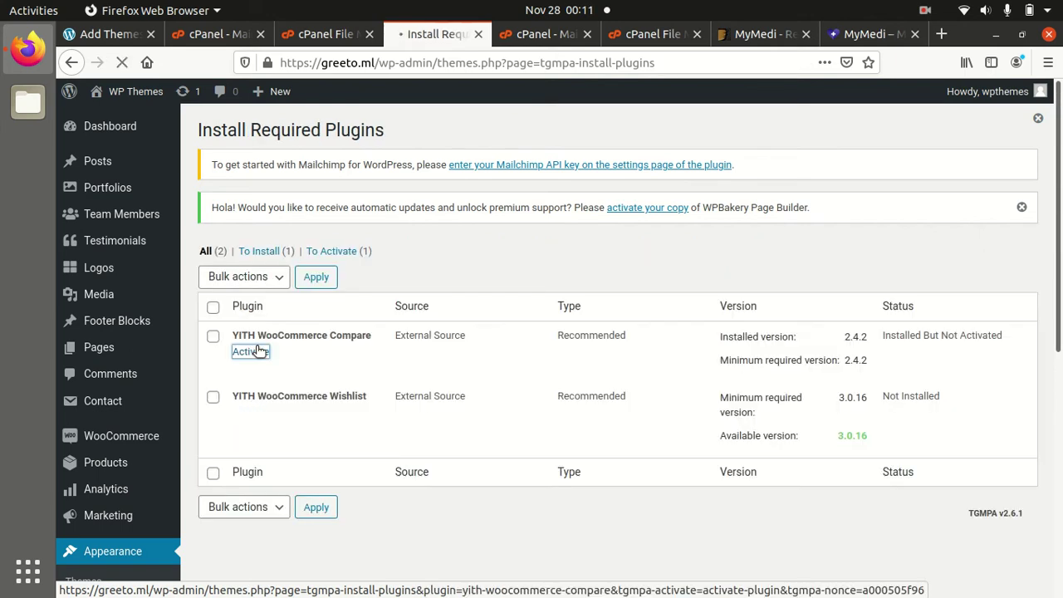
- Install the YITH WooCommerce Wishlist plugin and activate it
click(253, 397)
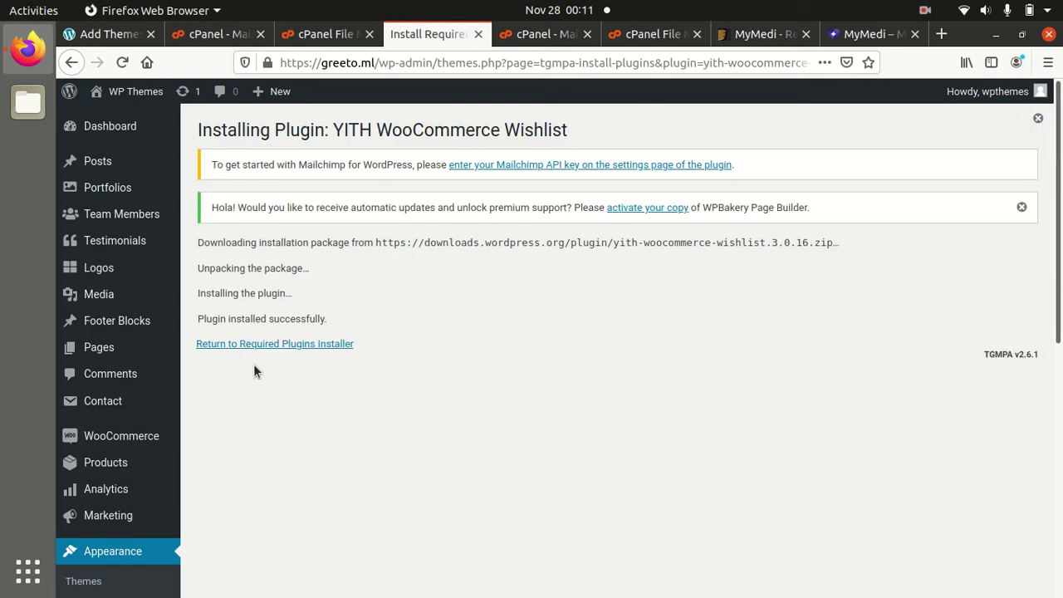
click(249, 345)
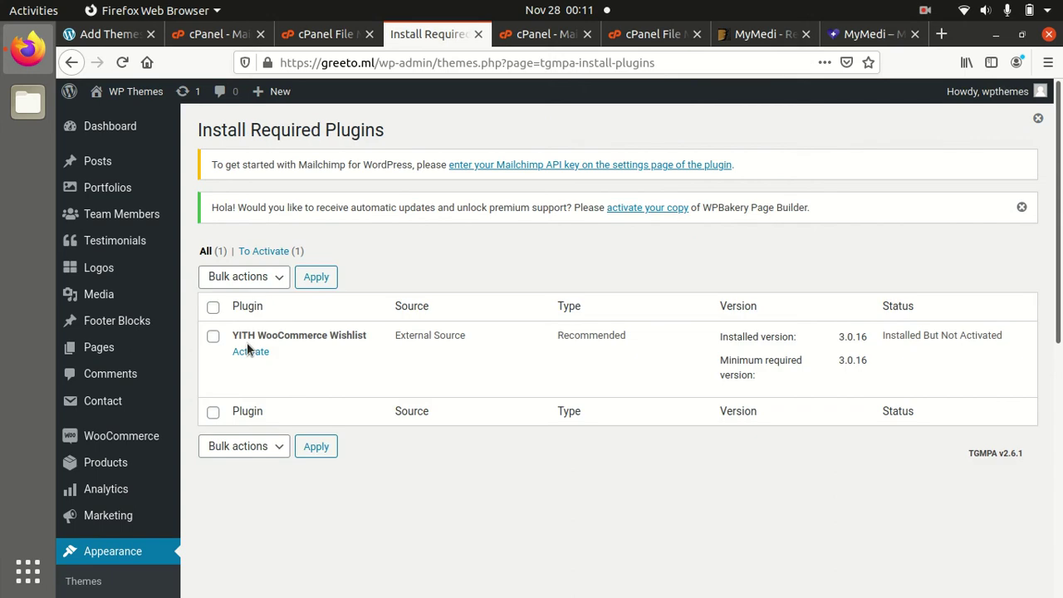
click(248, 352)
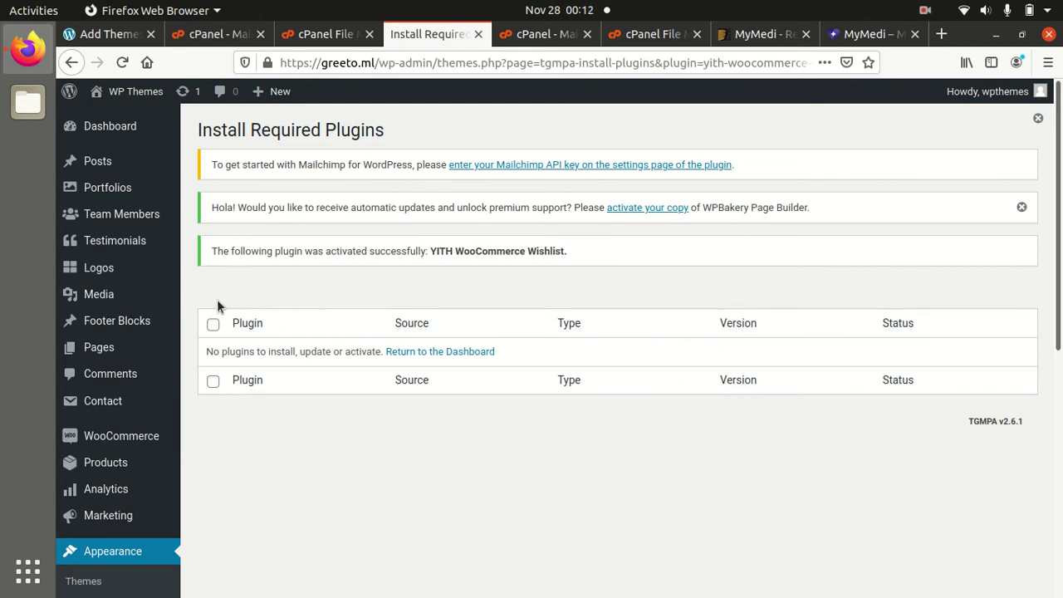
- Open the site's front end in a new tab and examine how its home page looks with the MyMedi theme
mouse_move(137, 98)
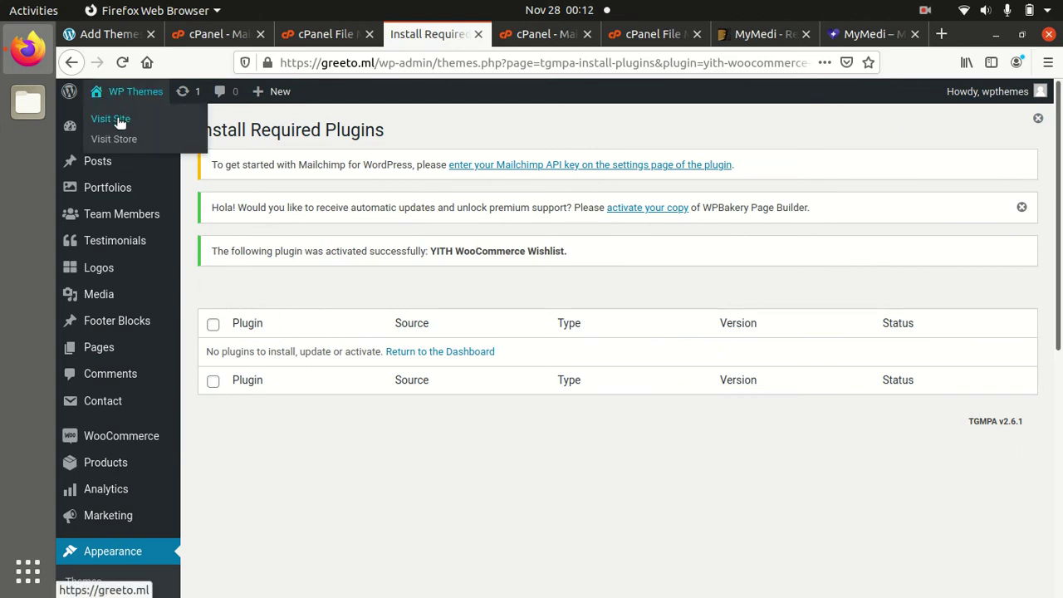
middle_click(119, 122)
click(490, 34)
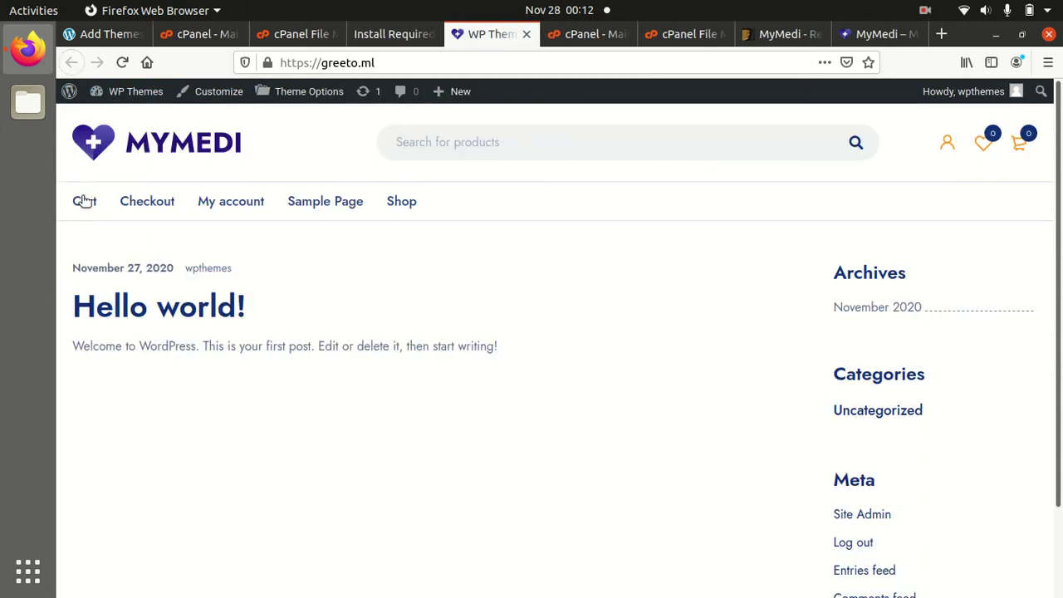
scroll(459, 193, down, 2)
scroll(462, 197, up, 2)
scroll(319, 181, down, 2)
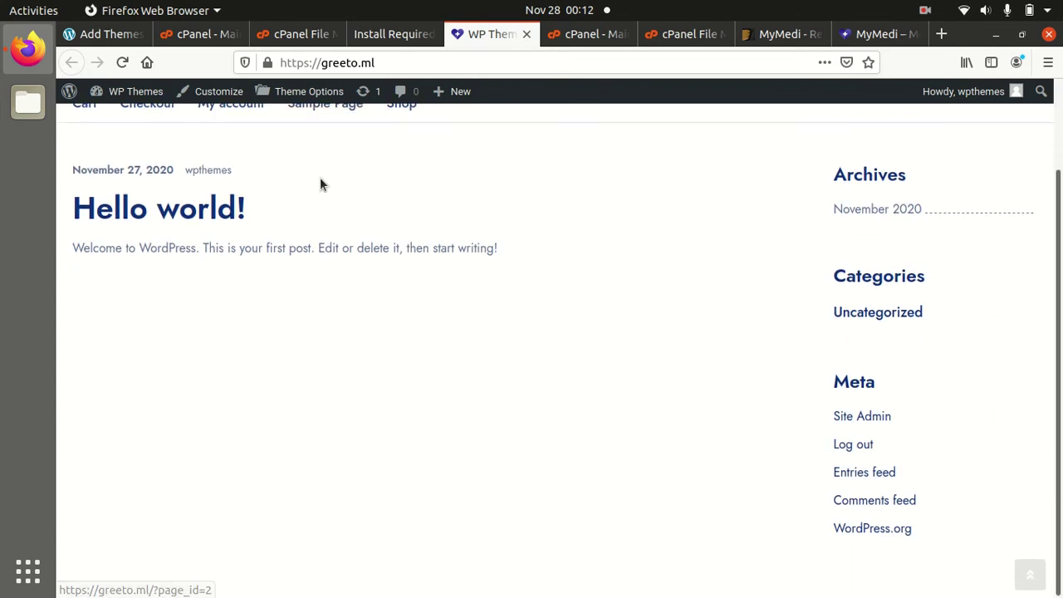
scroll(320, 184, up, 2)
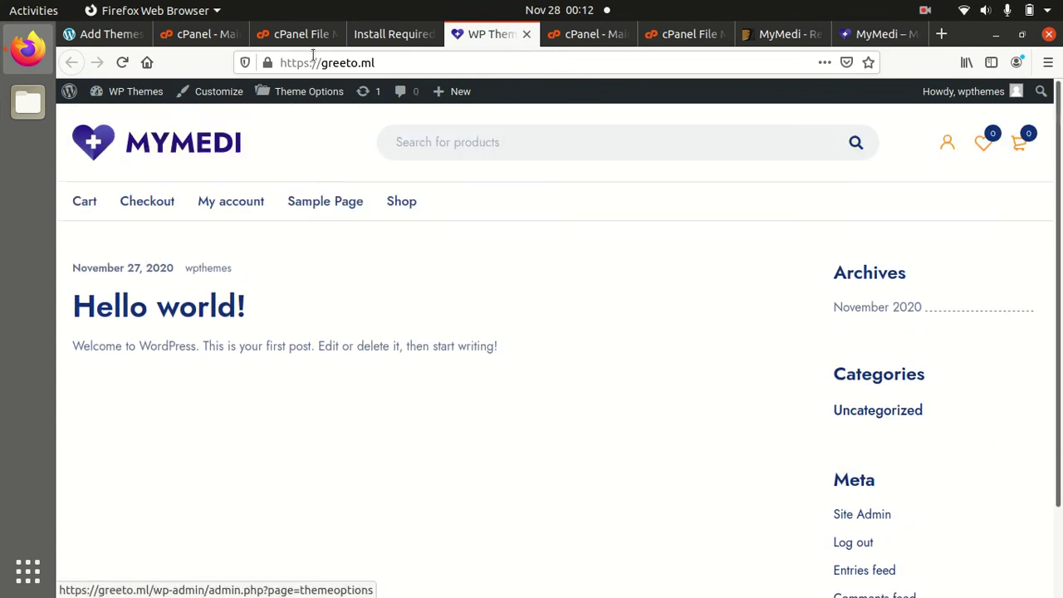
- Return to the WordPress admin tab and open the MyMedi Importer page
click(418, 40)
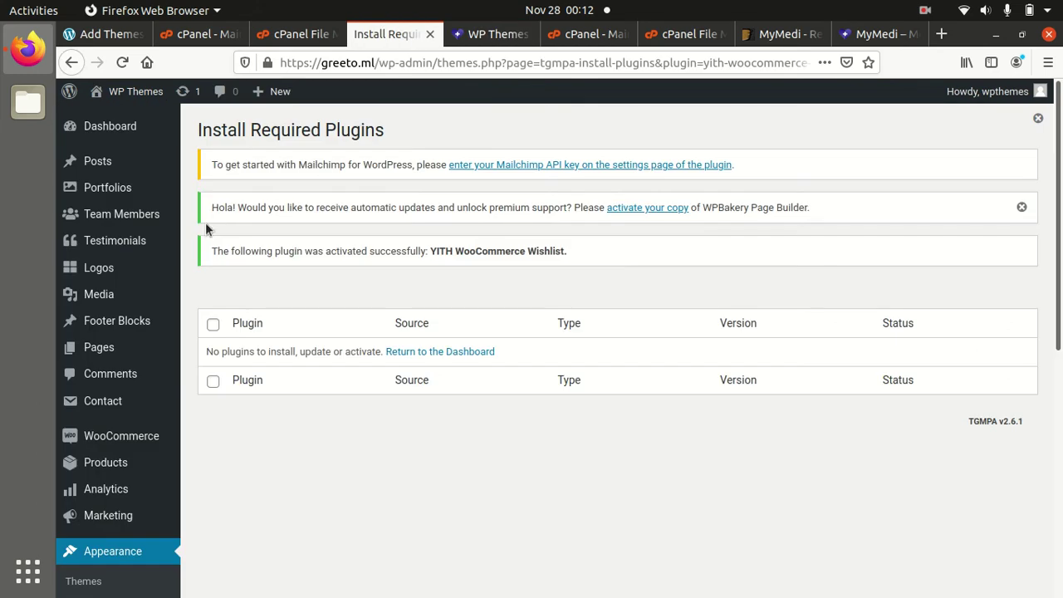
scroll(124, 294, down, 5)
mouse_move(127, 296)
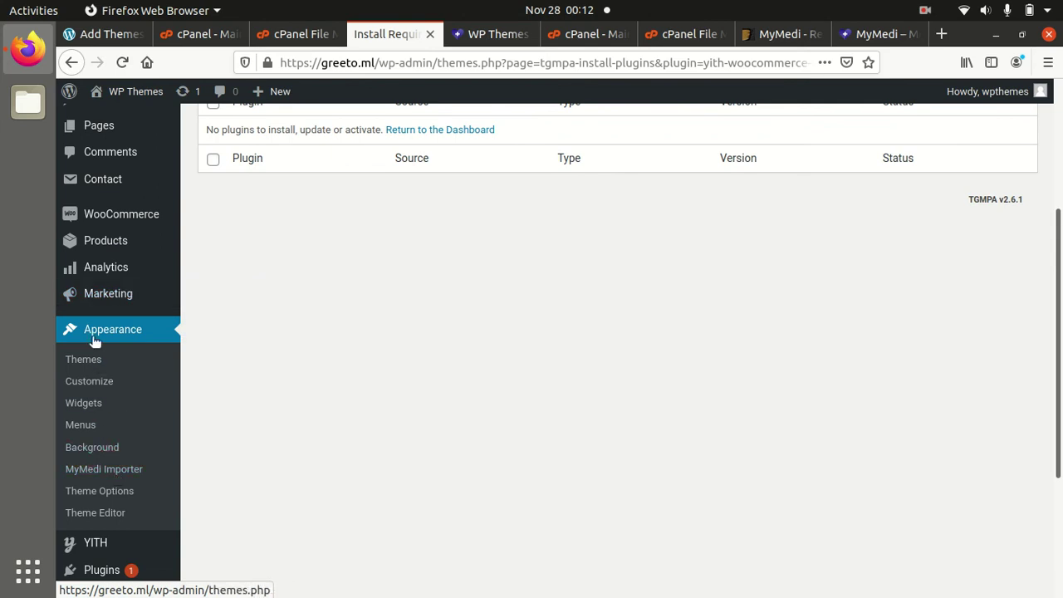
scroll(103, 333, up, 4)
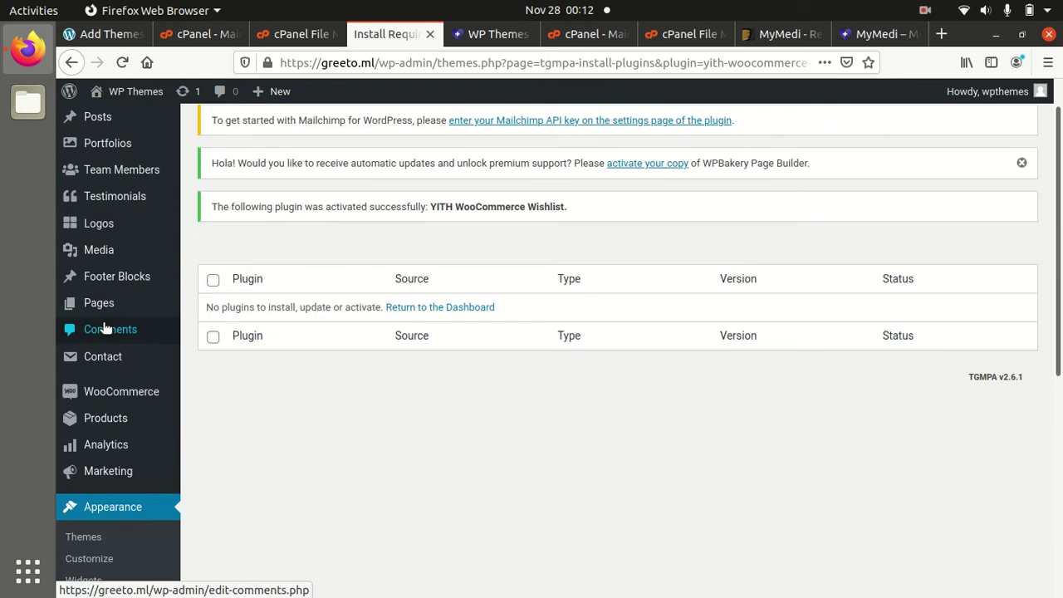
scroll(103, 329, up, 1)
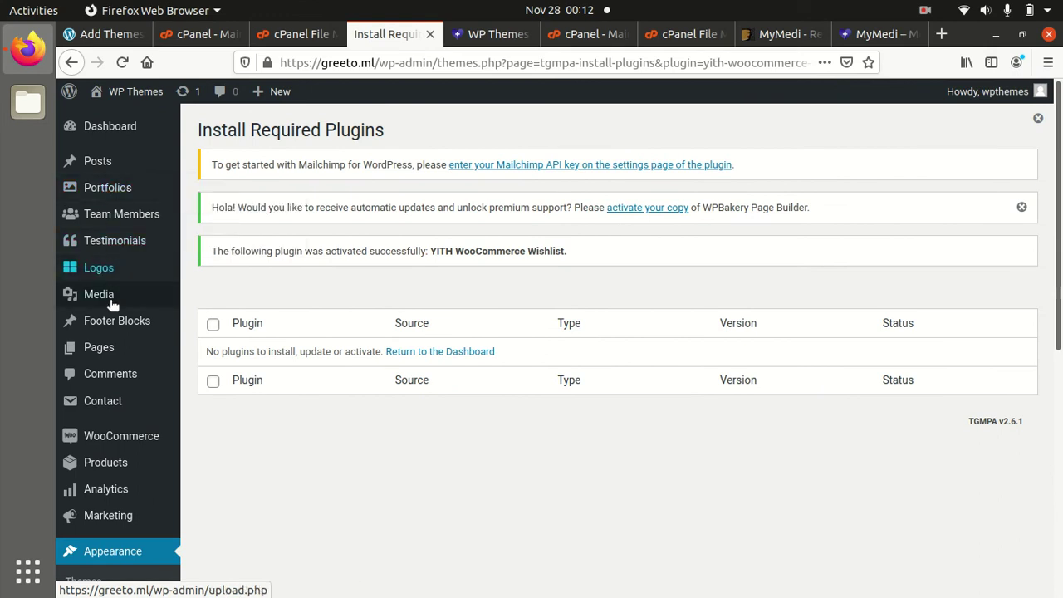
scroll(99, 349, down, 5)
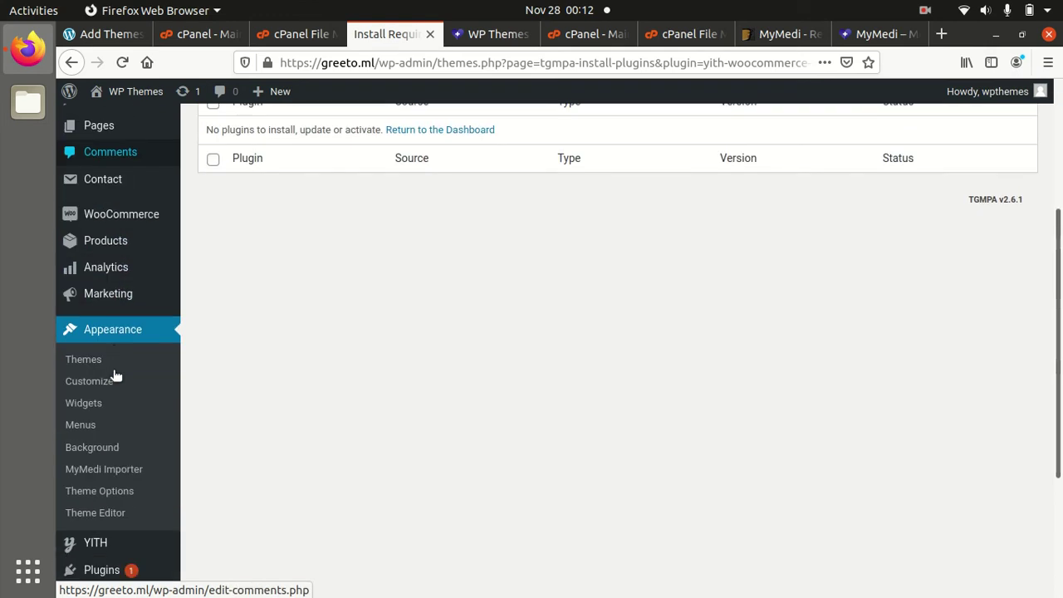
click(105, 471)
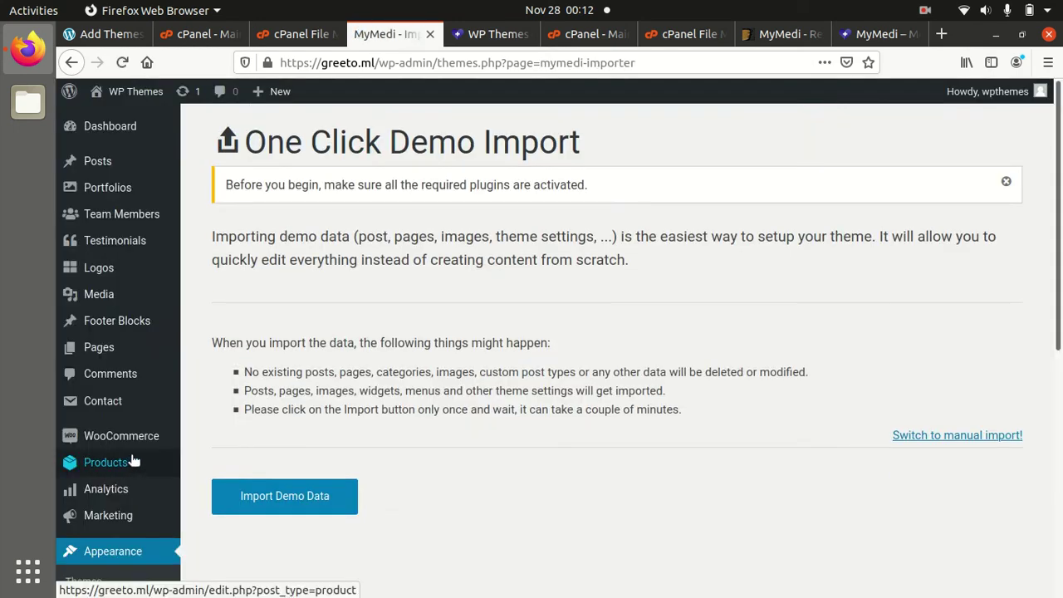
- Import the MyMedi demo data with One Click Demo Import and highlight the heading of the completion message
drag(251, 149, 571, 144)
click(430, 442)
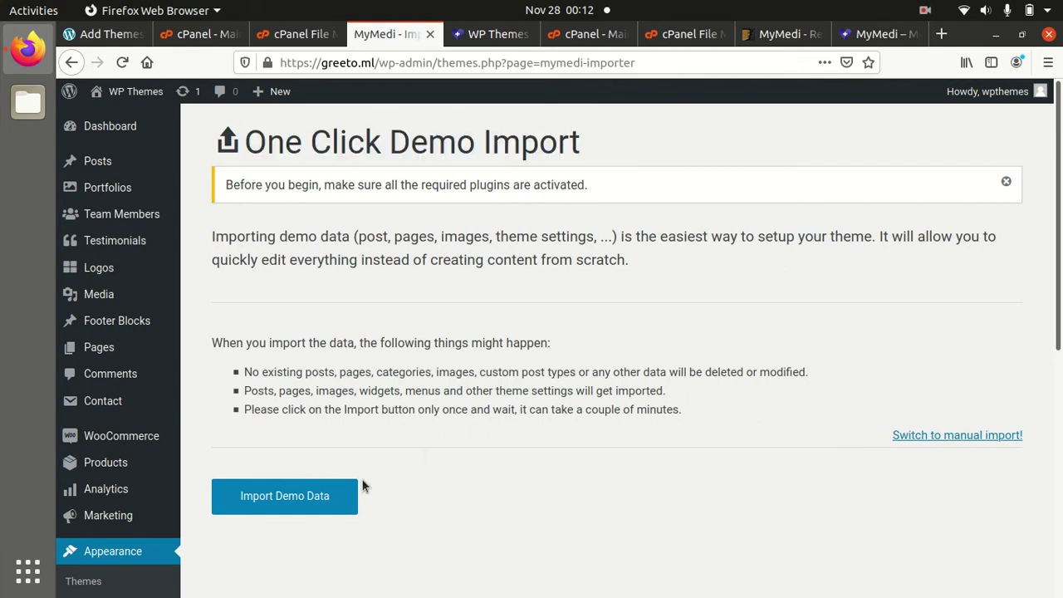
scroll(116, 465, down, 4)
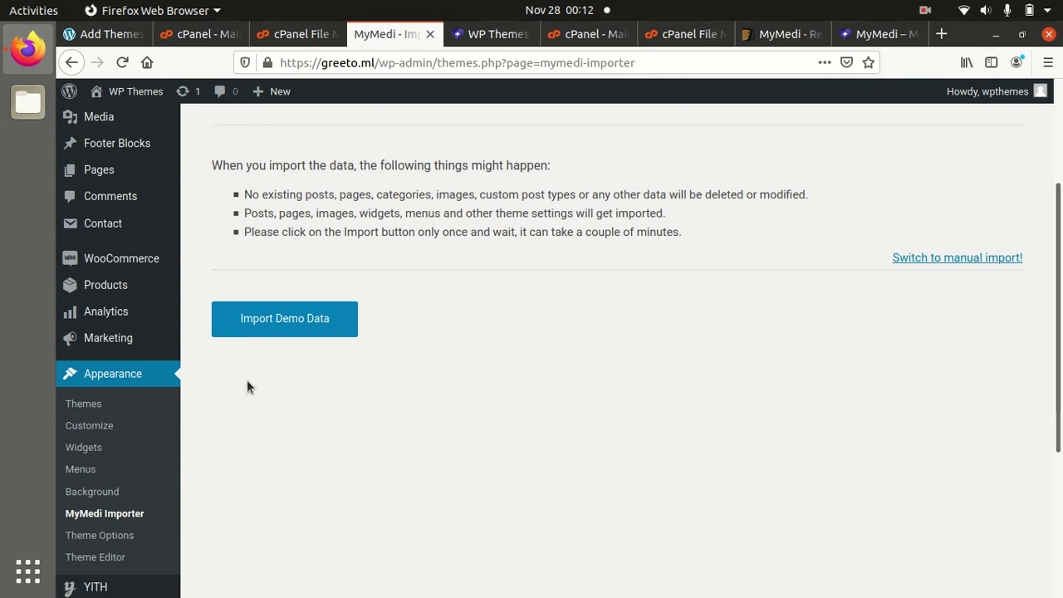
click(279, 322)
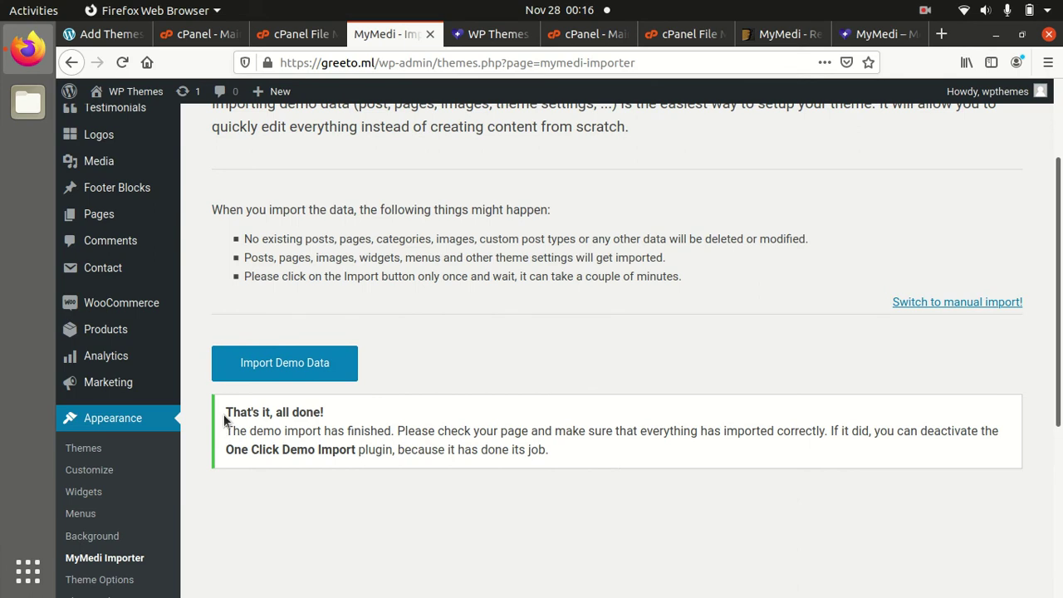
drag(224, 417, 309, 410)
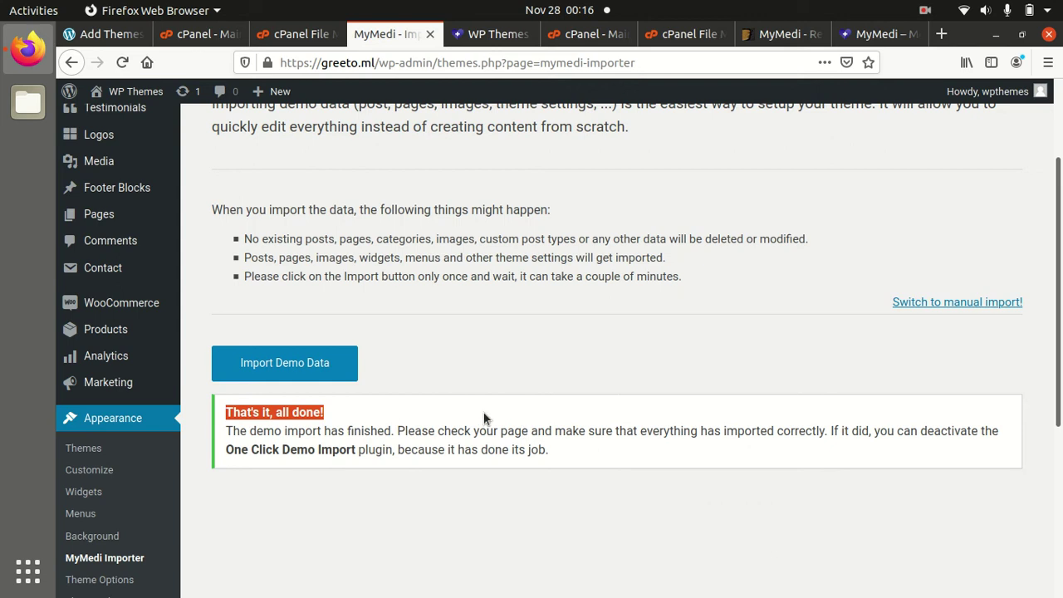
- Open the site's front end in a new tab, close the outdated front-end tab and switch to the new one
scroll(389, 407, up, 3)
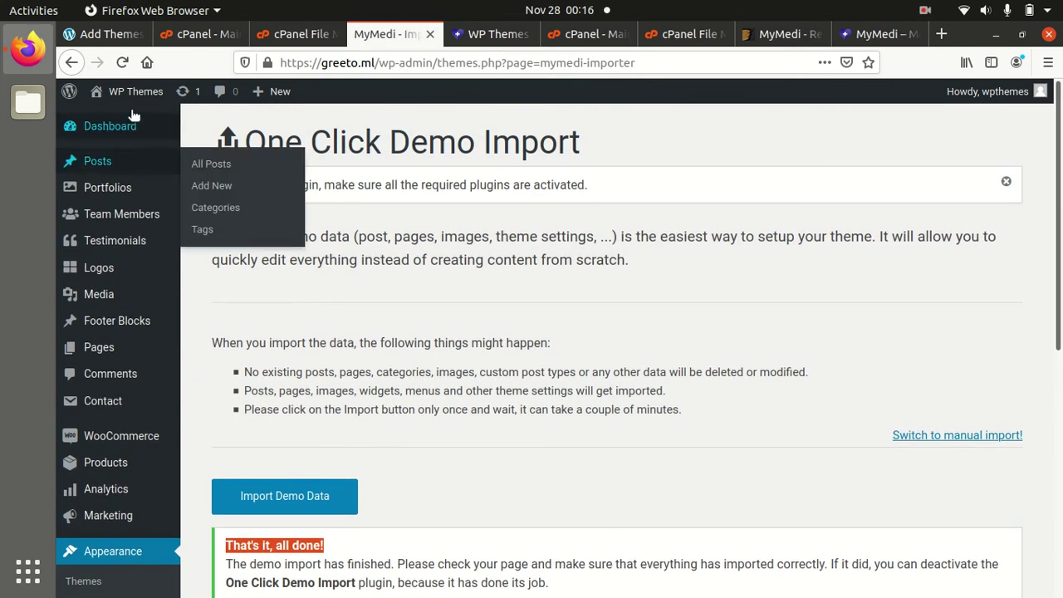
mouse_move(135, 97)
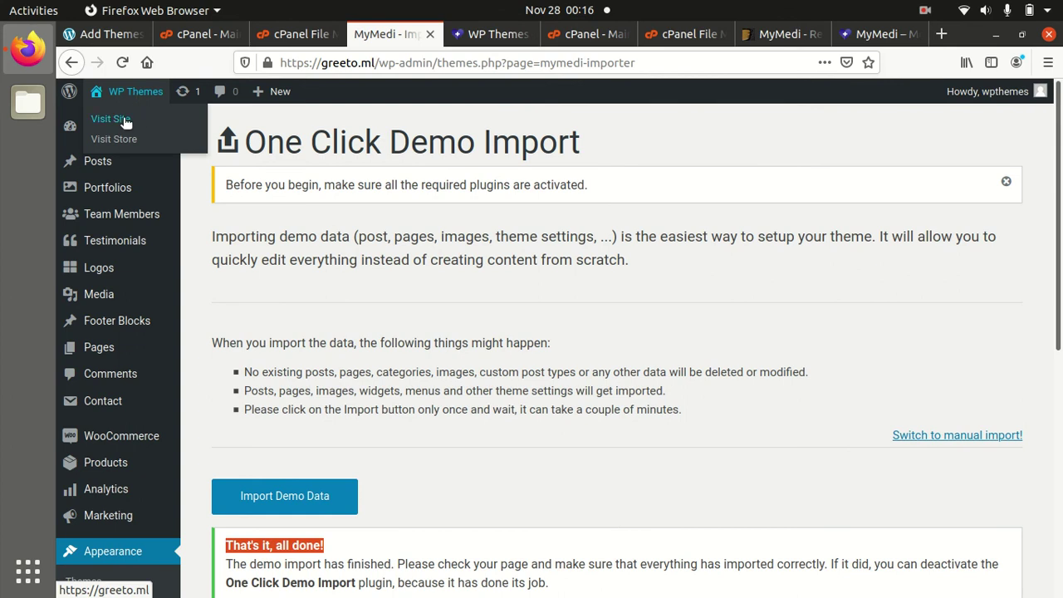
middle_click(125, 122)
click(535, 33)
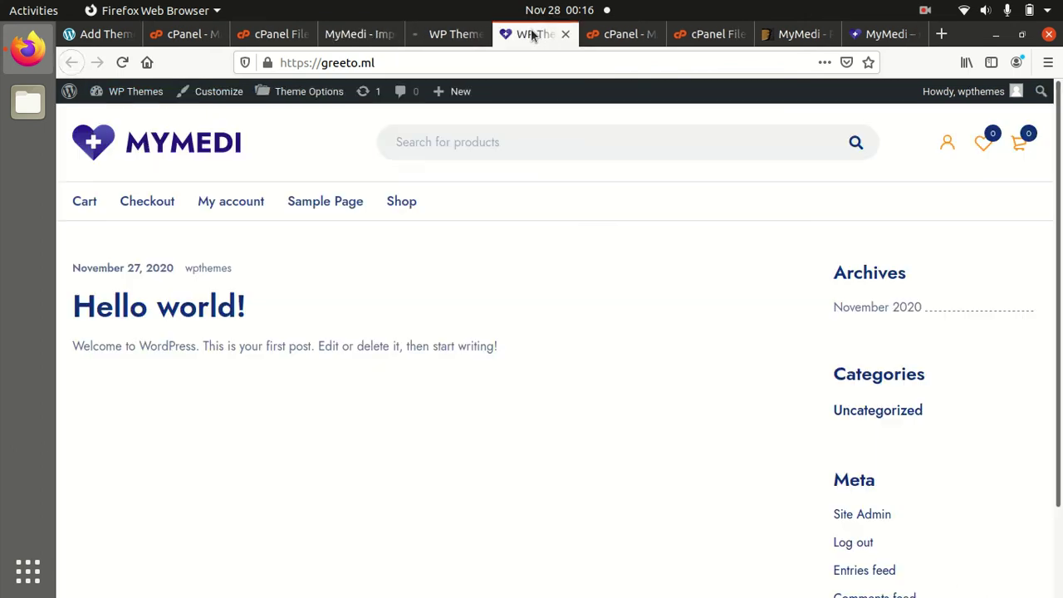
click(566, 33)
click(457, 34)
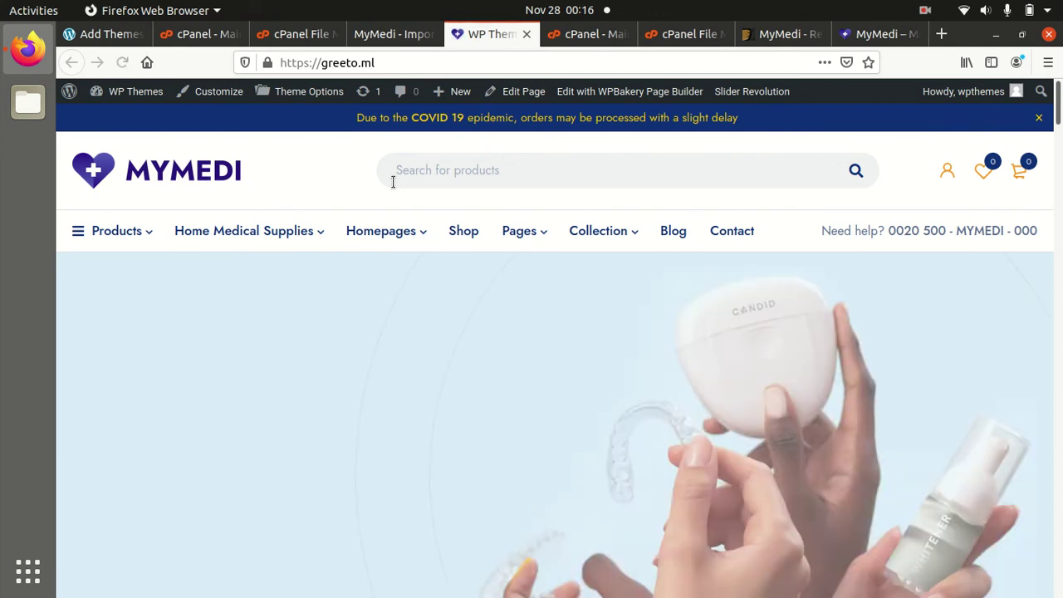
- Examine the imported demo home page, from the header and slider through the product sections to the reviews and Instagram gallery
scroll(841, 362, down, 2)
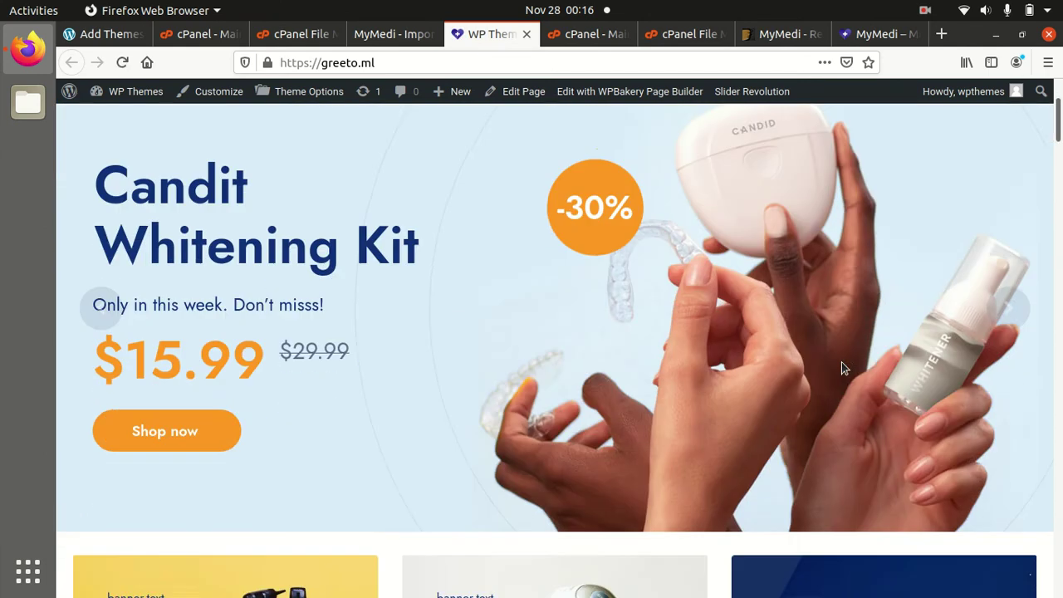
scroll(434, 363, up, 2)
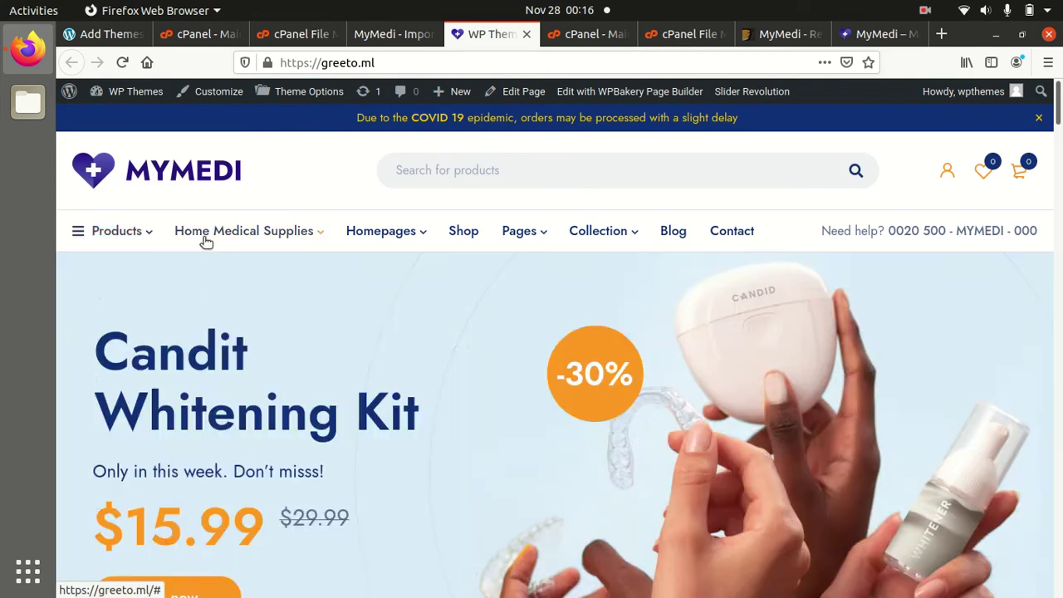
mouse_move(318, 240)
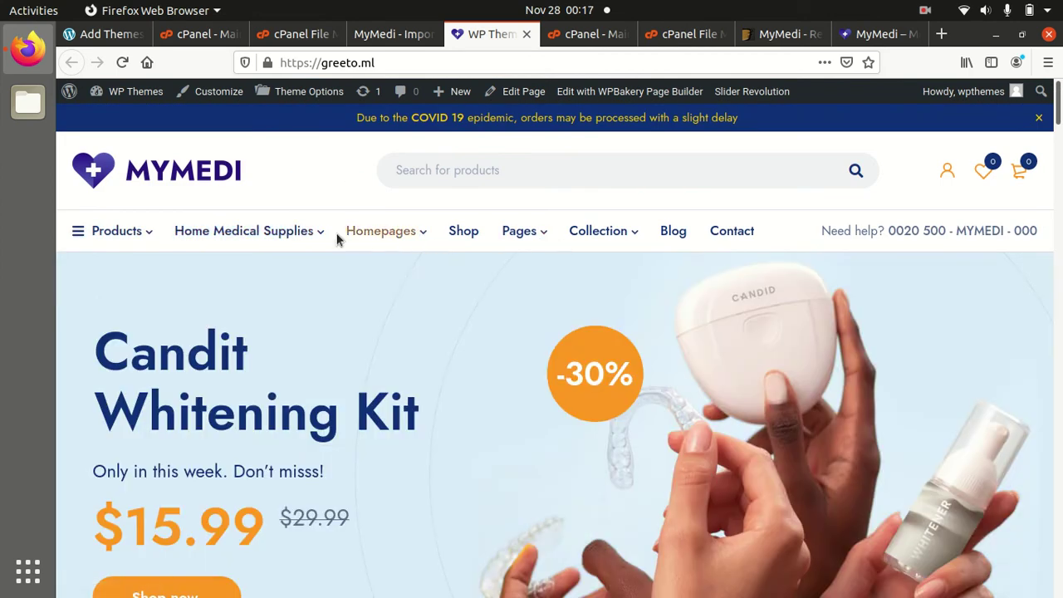
scroll(540, 314, down, 1)
scroll(540, 314, down, 5)
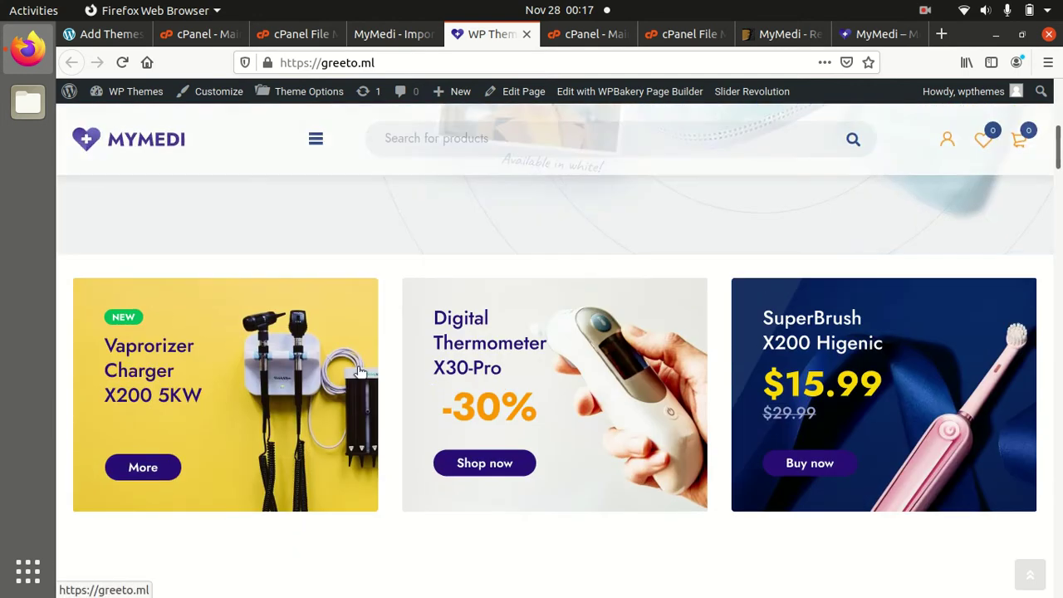
scroll(343, 374, down, 3)
scroll(343, 374, down, 10)
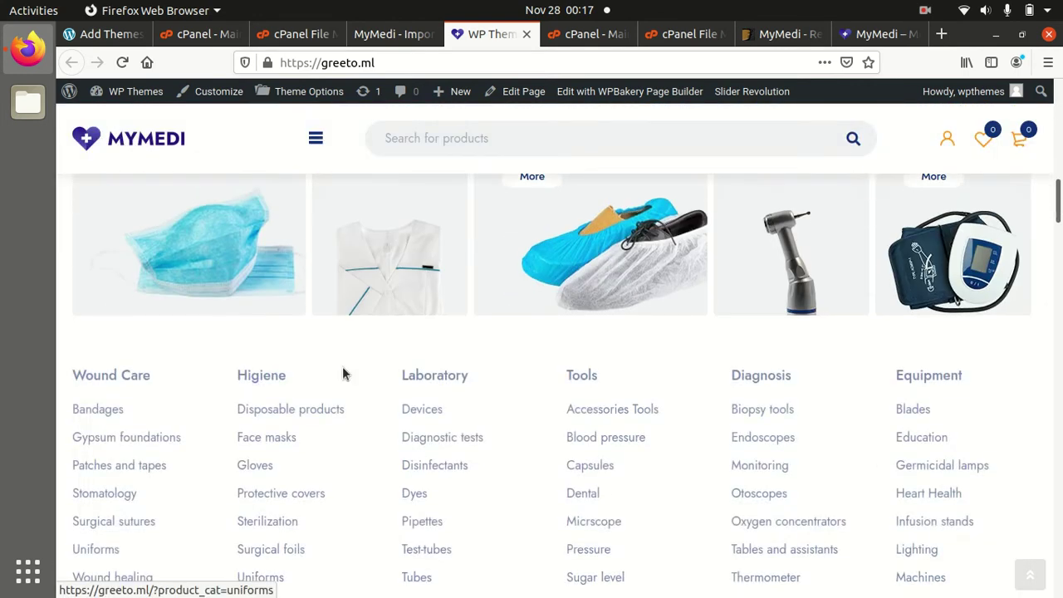
scroll(346, 372, down, 5)
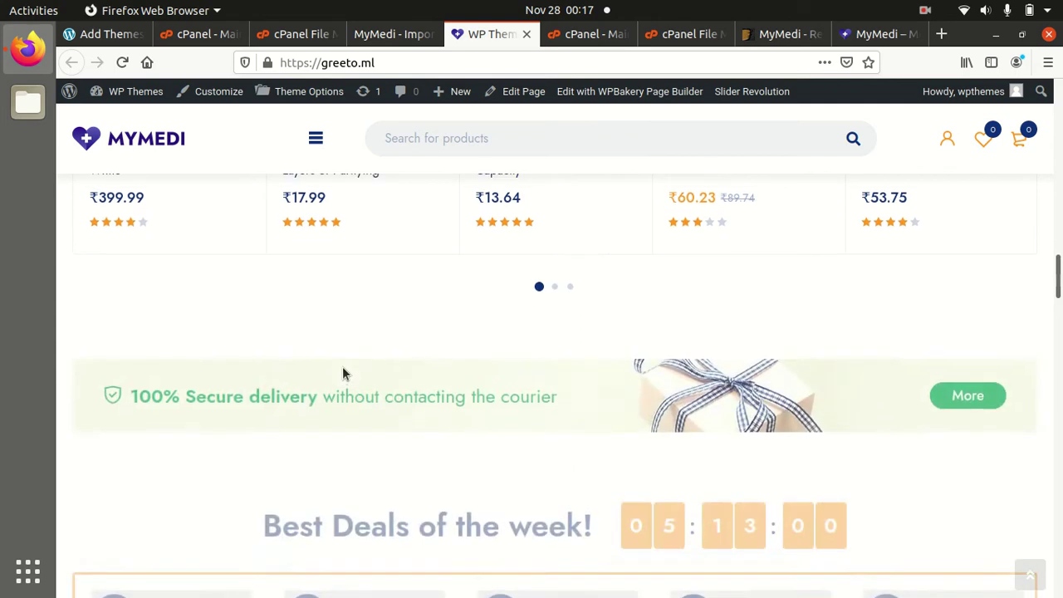
scroll(346, 372, up, 3)
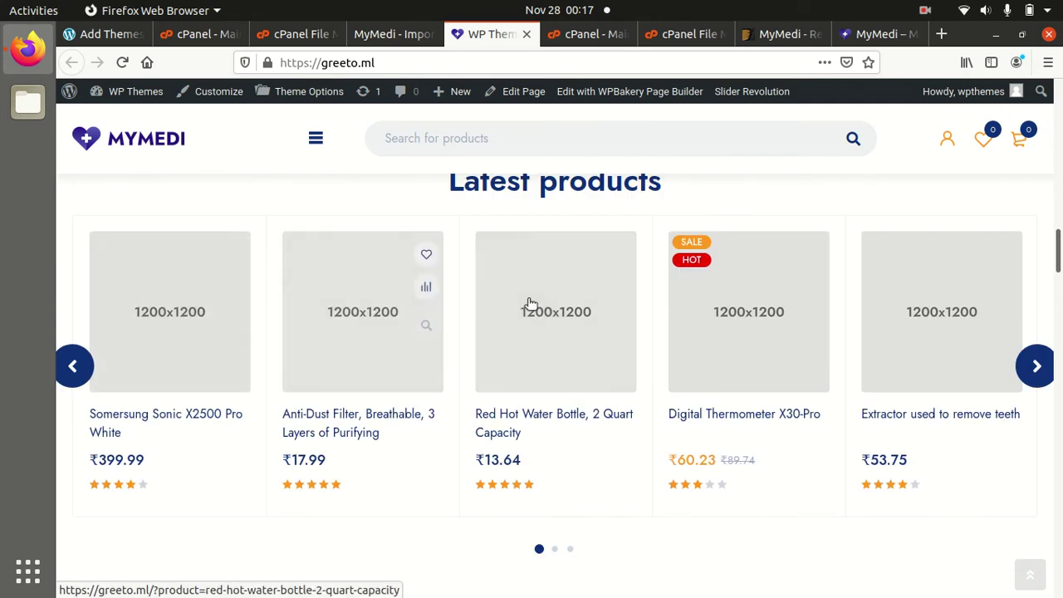
scroll(453, 340, down, 10)
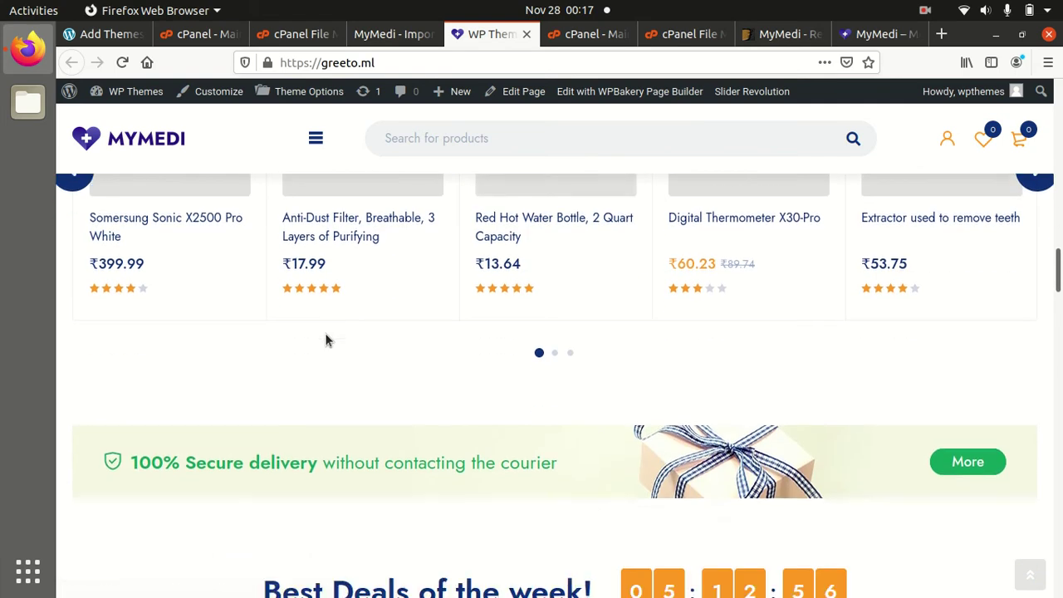
scroll(372, 315, down, 5)
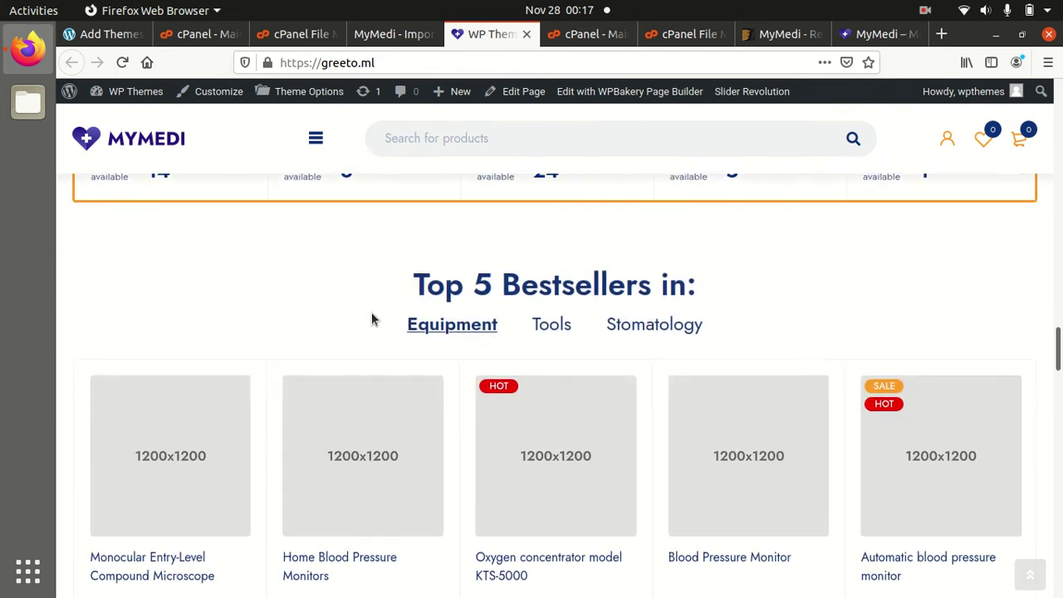
scroll(284, 335, down, 4)
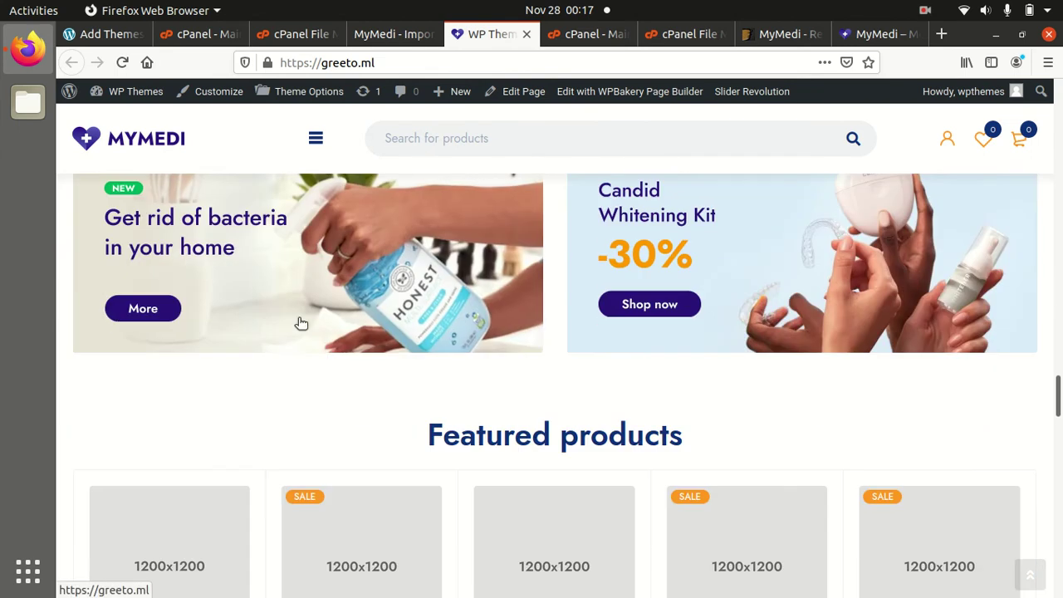
scroll(714, 280, down, 2)
scroll(513, 318, down, 5)
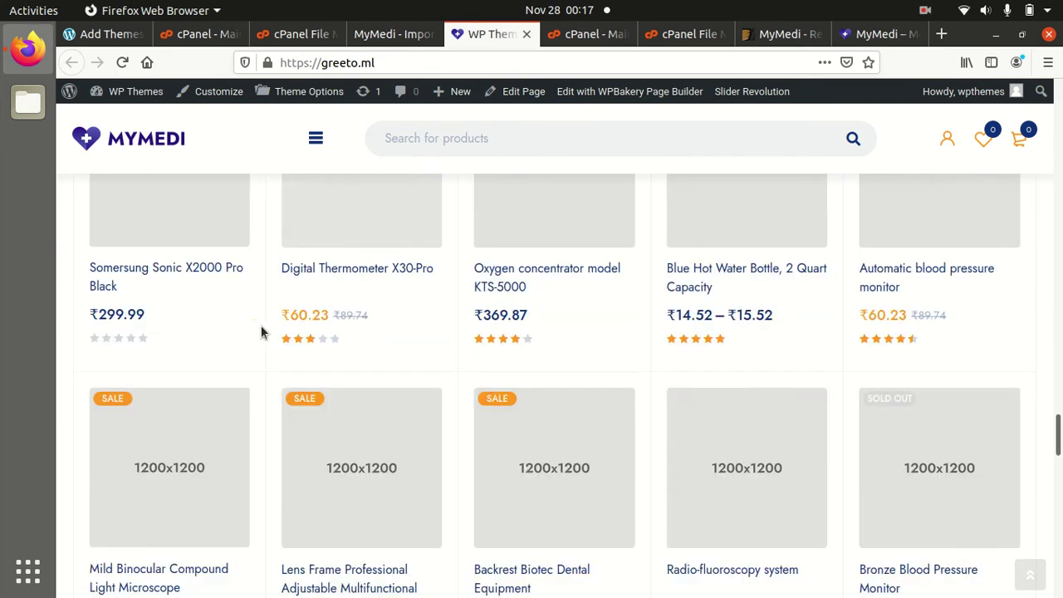
scroll(492, 323, down, 10)
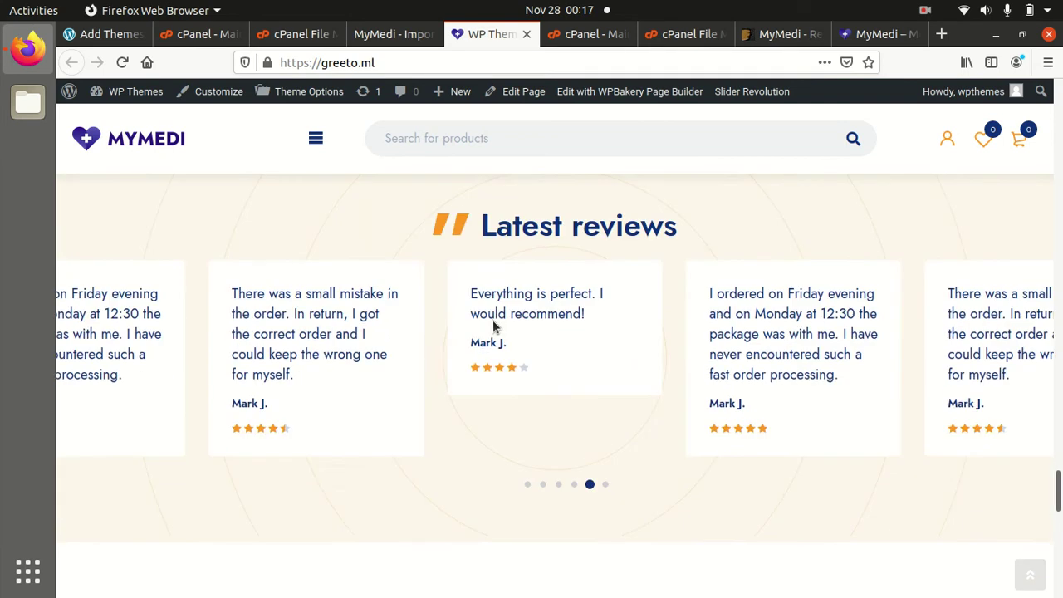
scroll(490, 324, down, 1)
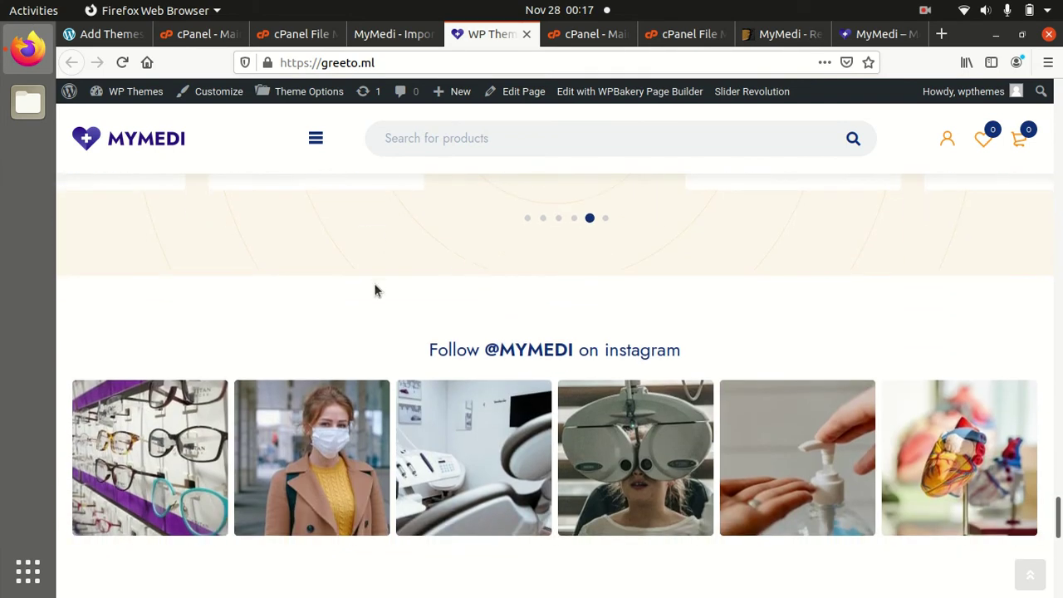
scroll(357, 249, up, 3)
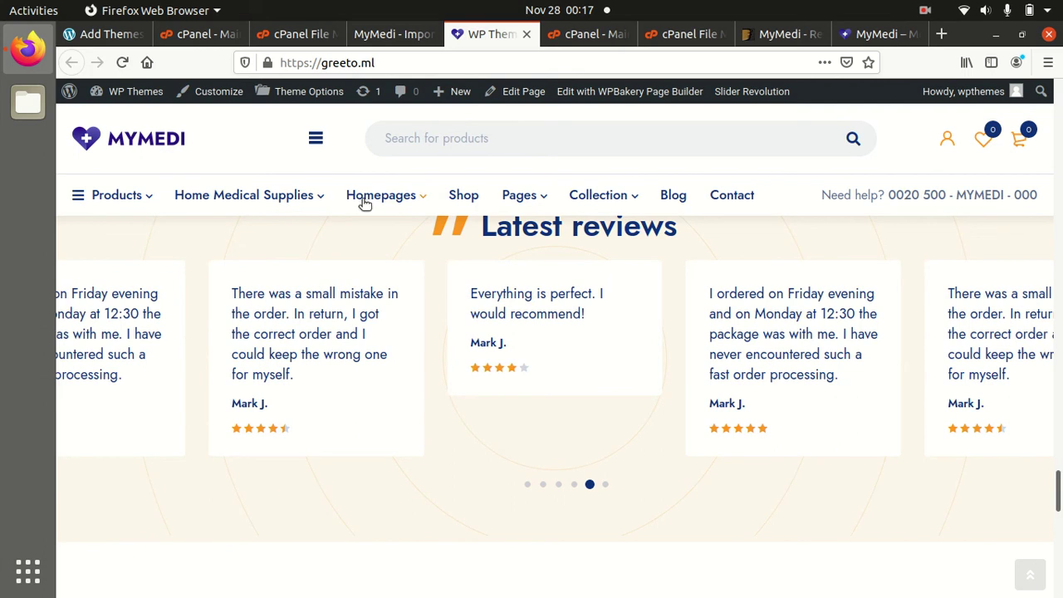
- Open the home-3 demo page from the site's Homepages navigation and reload it
mouse_move(369, 203)
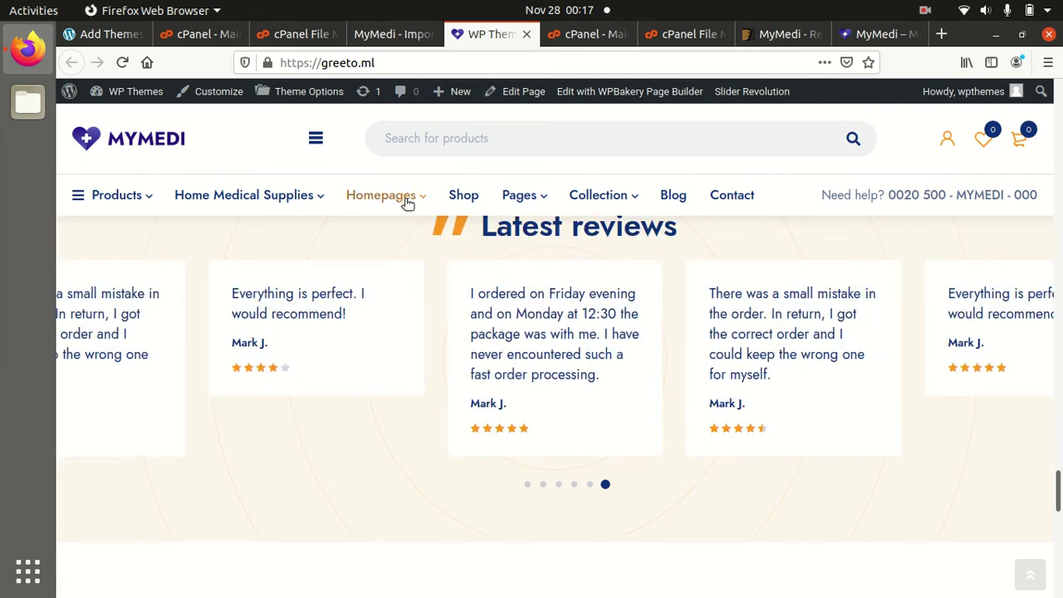
mouse_move(407, 199)
click(419, 298)
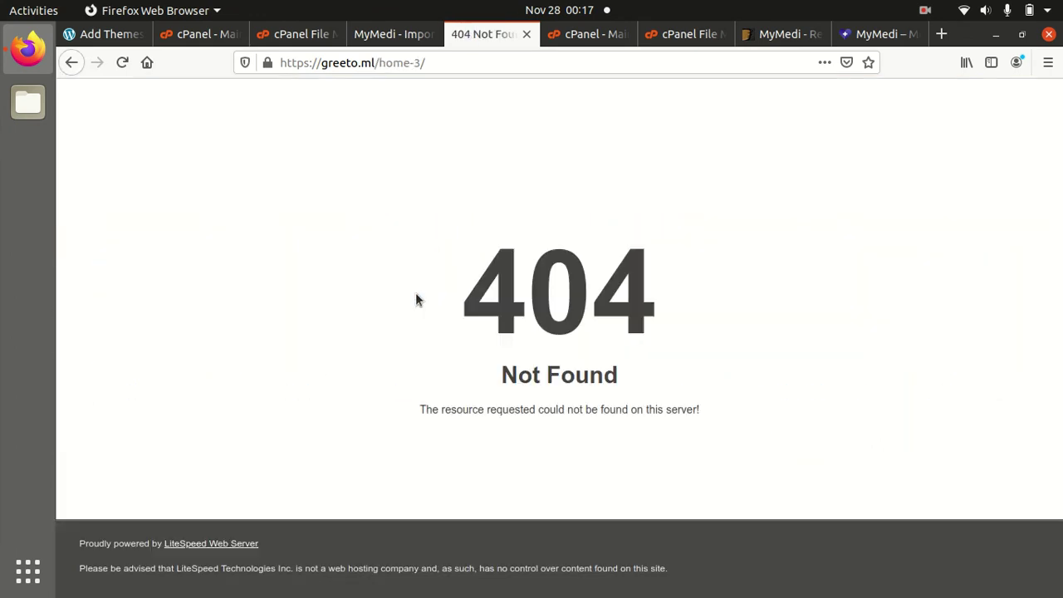
click(121, 63)
- Compare the MyMedi Importer tab with the home-3 tab and highlight "home-3/" in the page's address
click(375, 36)
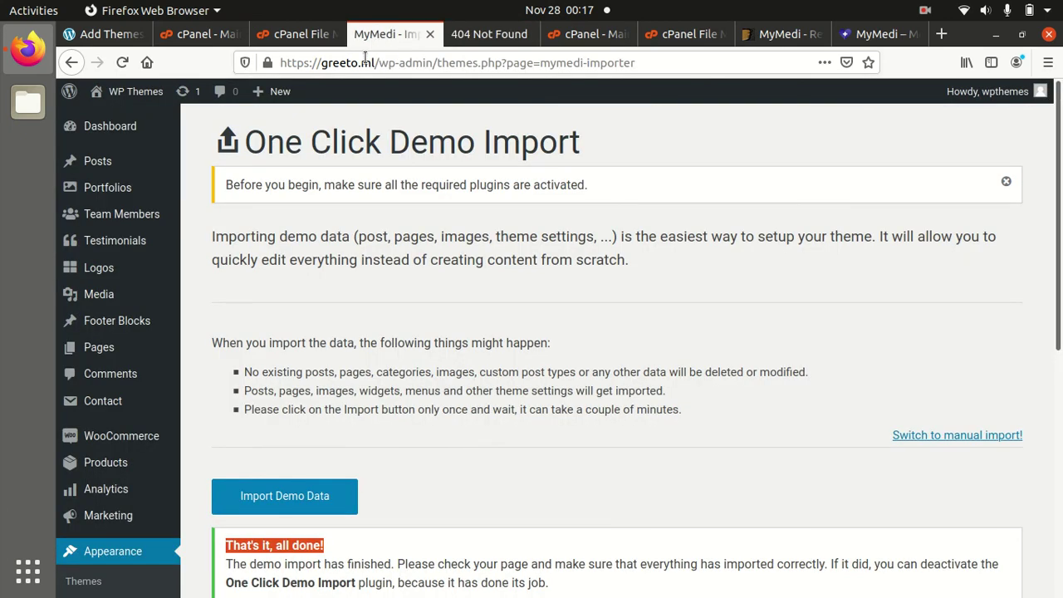
click(475, 38)
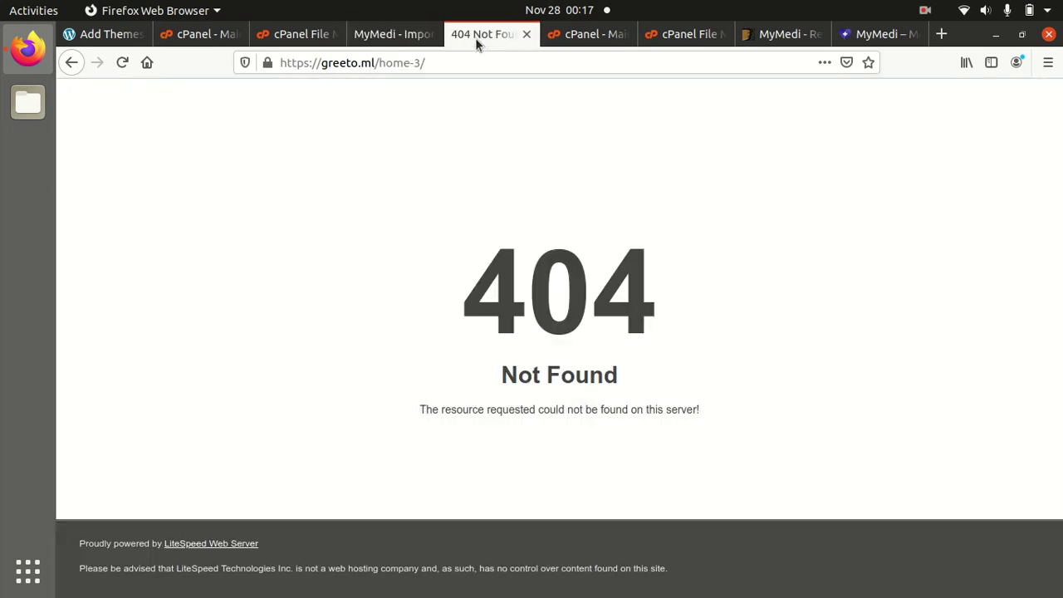
click(409, 39)
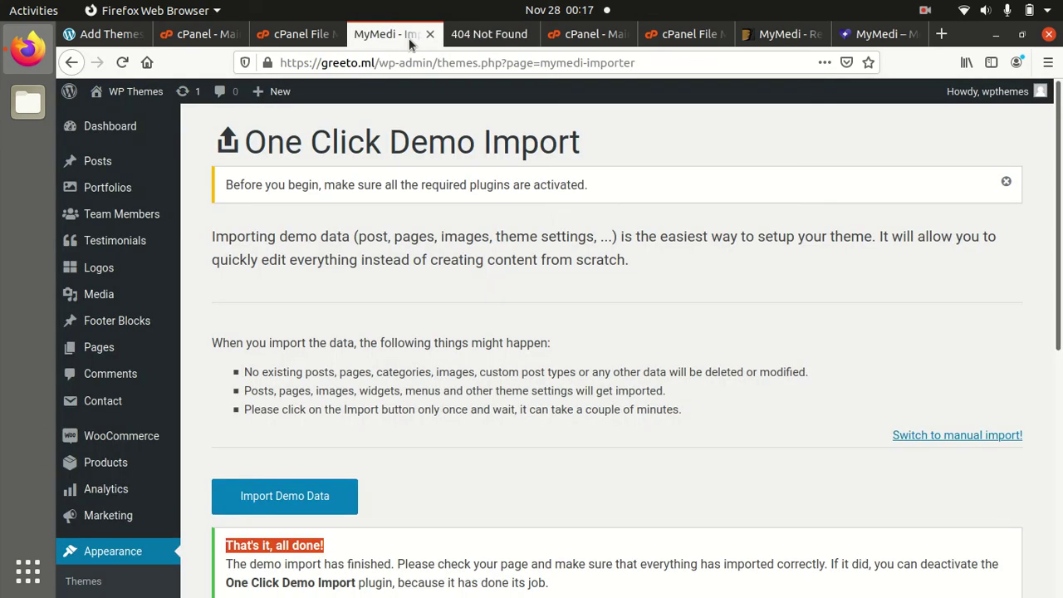
mouse_move(99, 296)
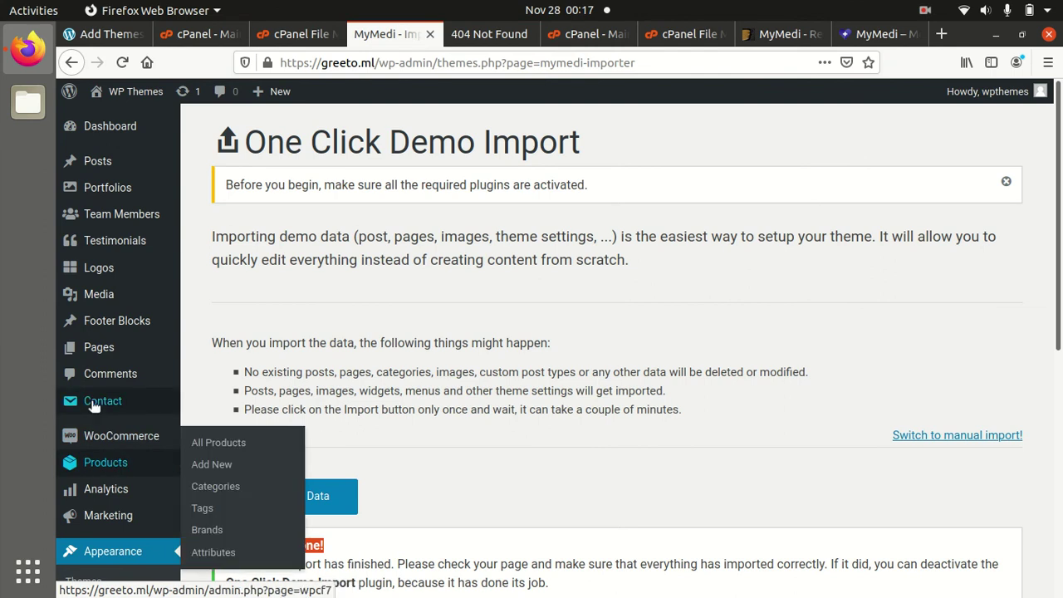
click(467, 33)
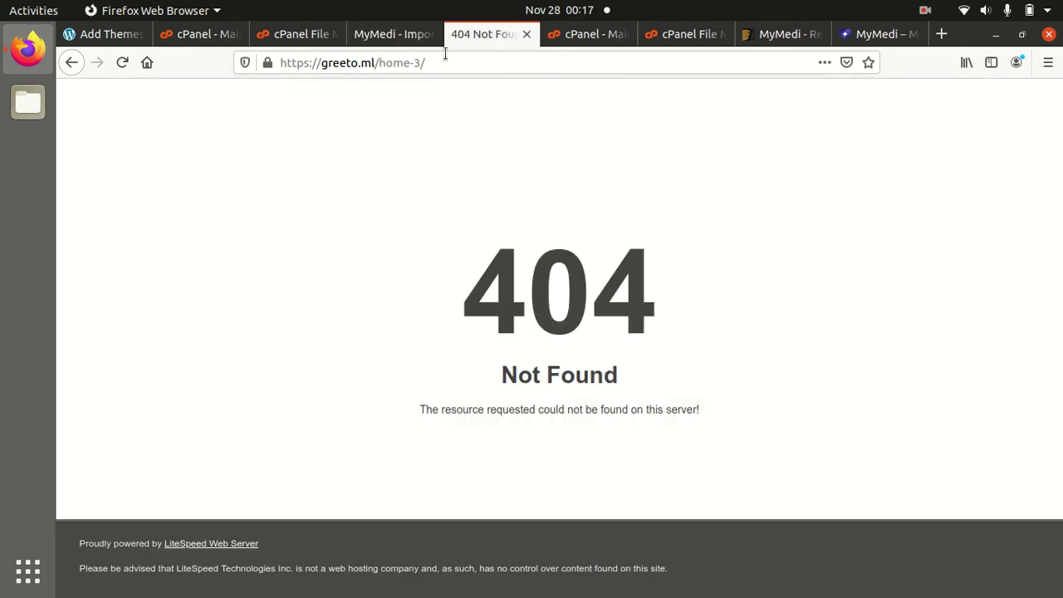
drag(444, 64, 376, 64)
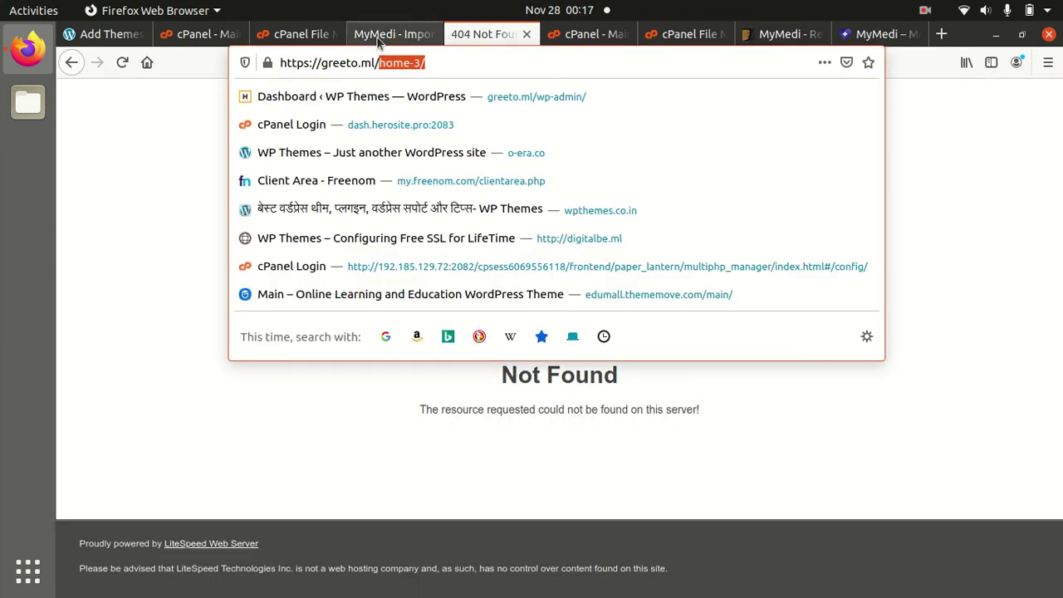
- Return to the WordPress admin tab and open the list of all pages
click(386, 33)
scroll(142, 274, down, 4)
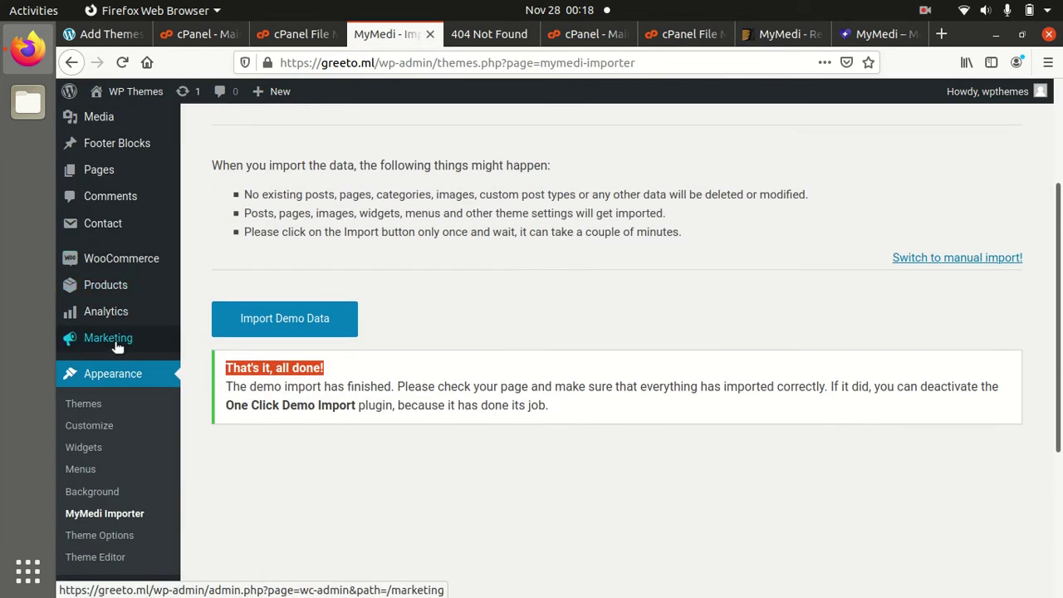
scroll(117, 345, down, 6)
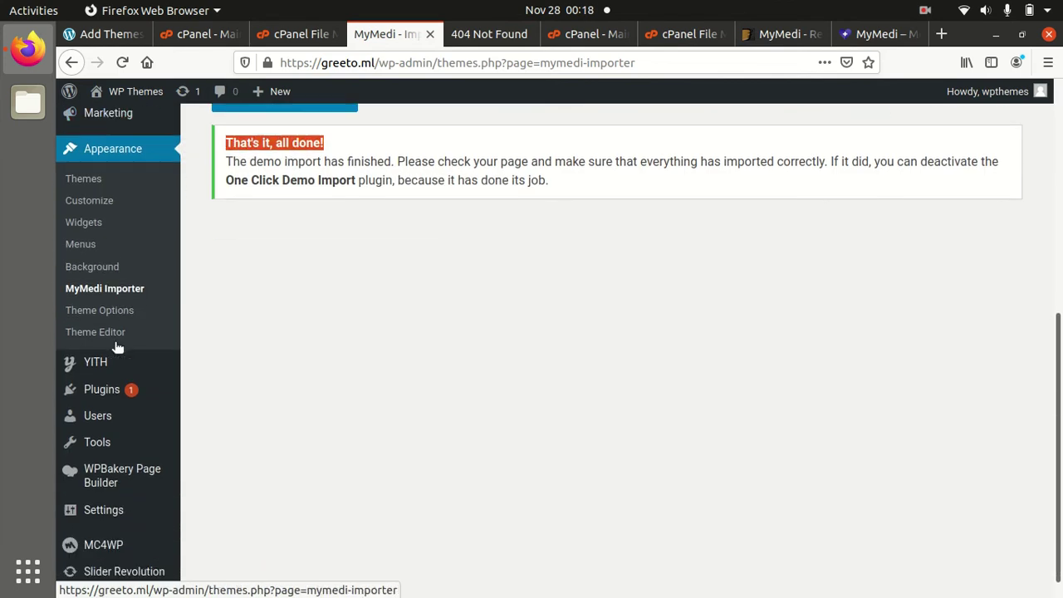
scroll(106, 373, up, 10)
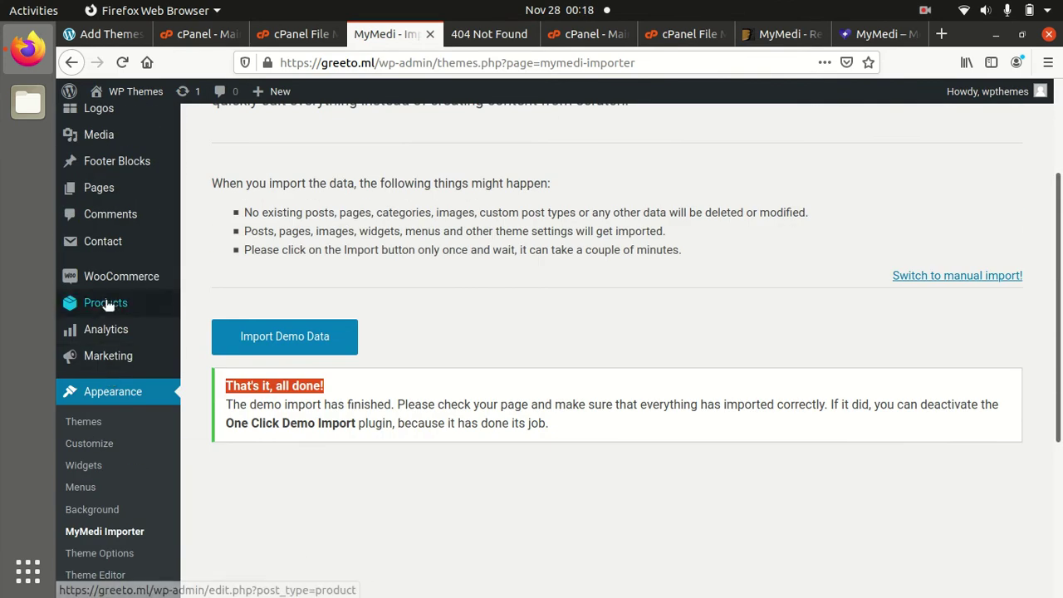
mouse_move(106, 304)
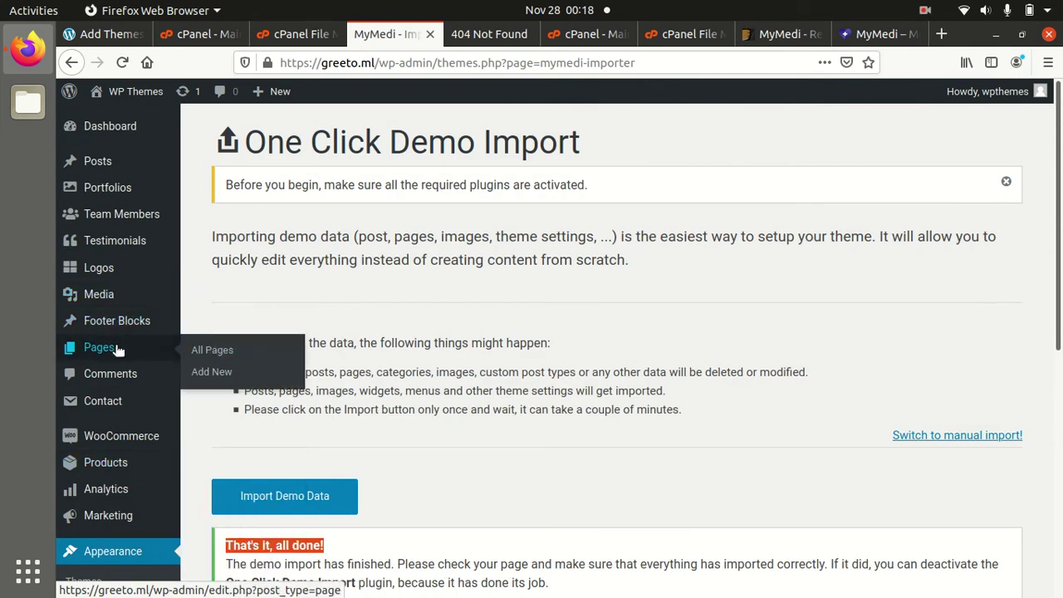
click(218, 349)
- Find the Home 3 page in the pages list, view it in a new tab and switch to that tab
scroll(331, 348, down, 7)
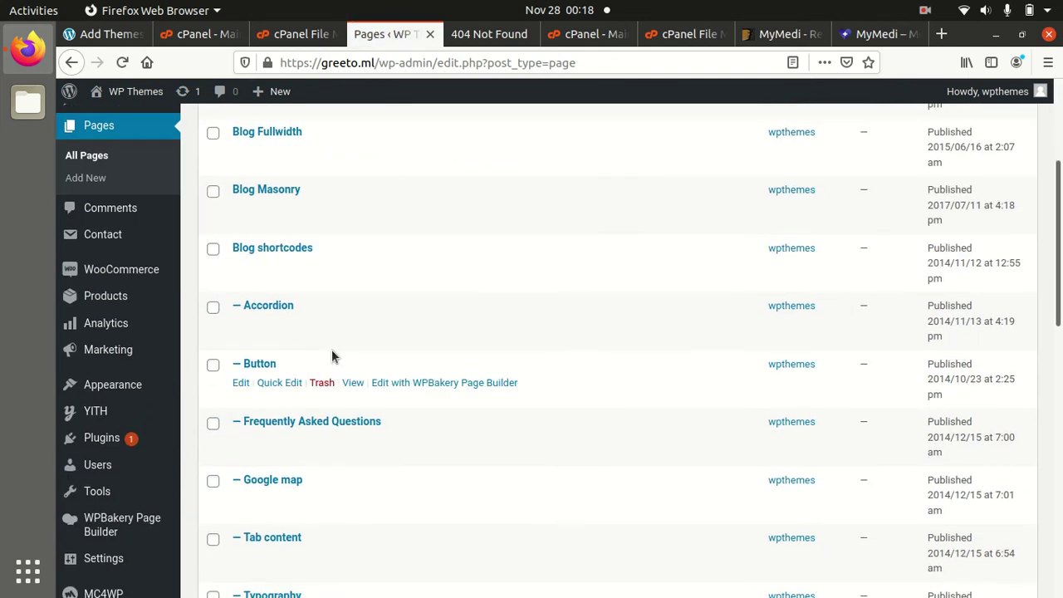
scroll(331, 349, down, 4)
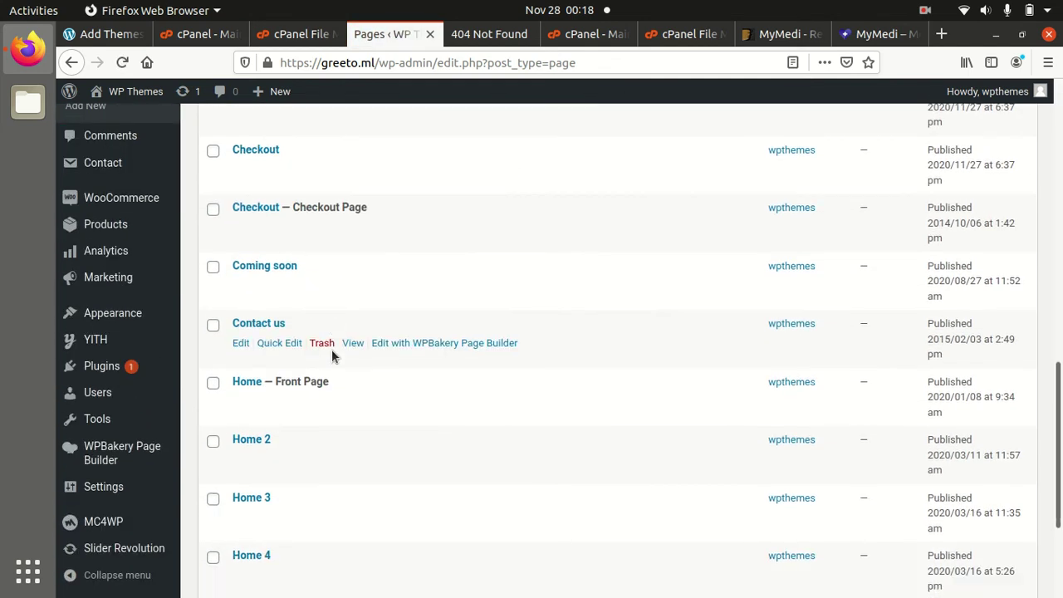
scroll(245, 357, down, 3)
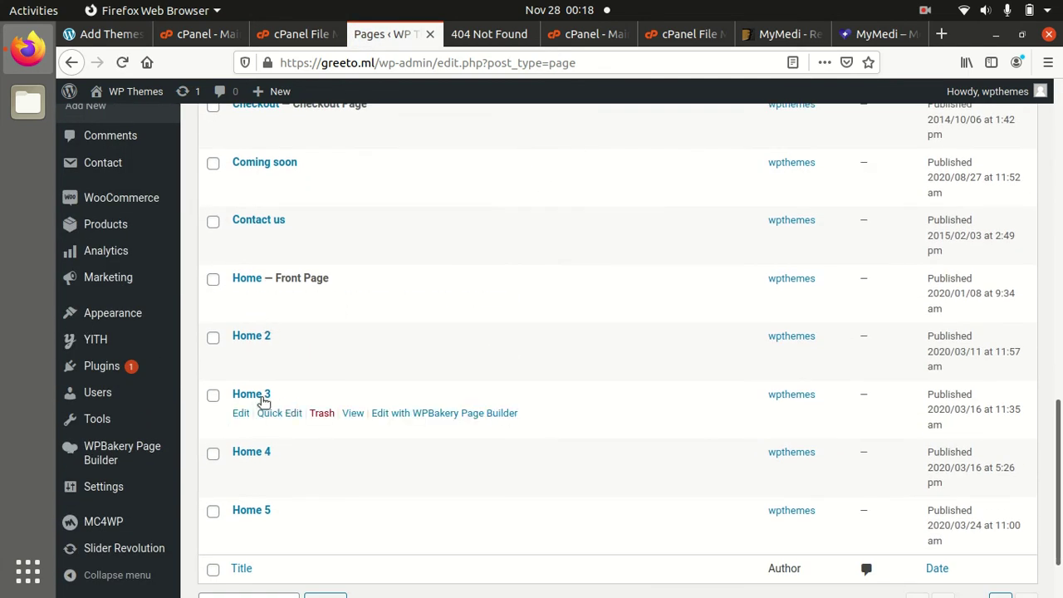
middle_click(351, 418)
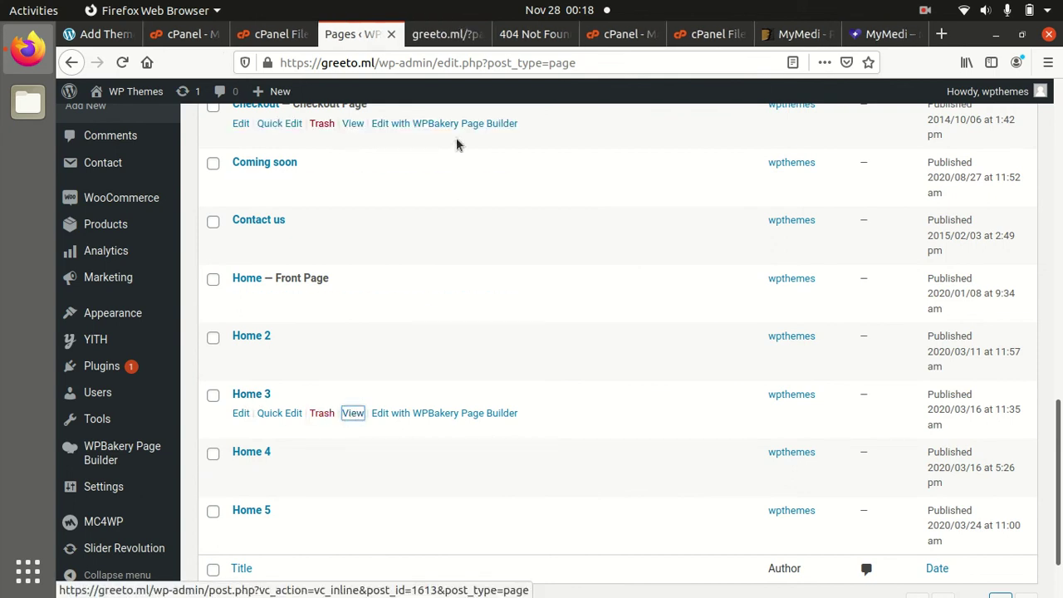
click(444, 40)
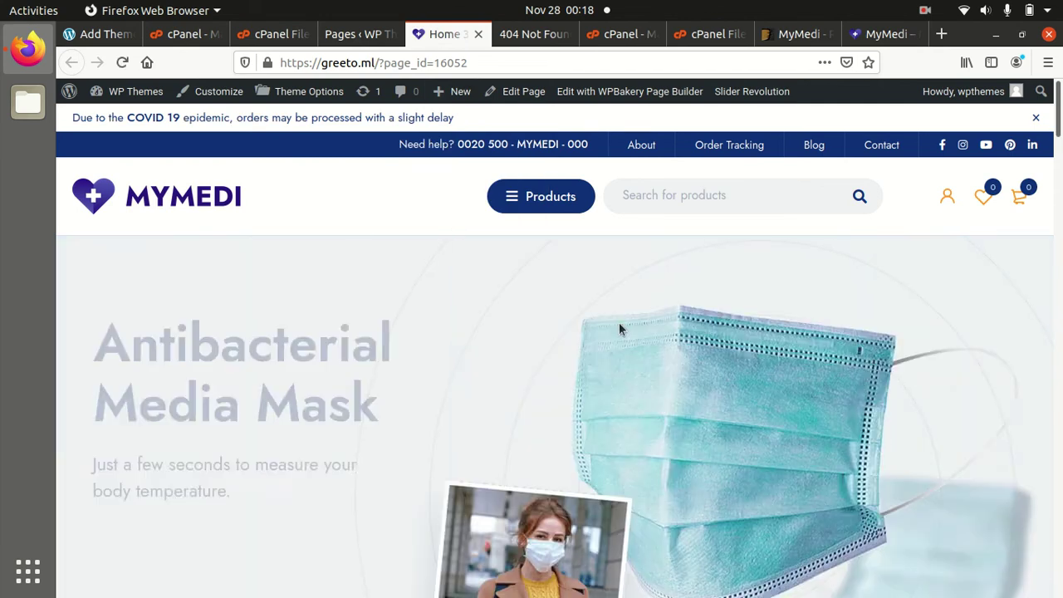
- Look over the Home 3 page opened by its page ID and compare it with the home-3/ tab
scroll(499, 383, down, 5)
scroll(503, 387, up, 5)
click(510, 34)
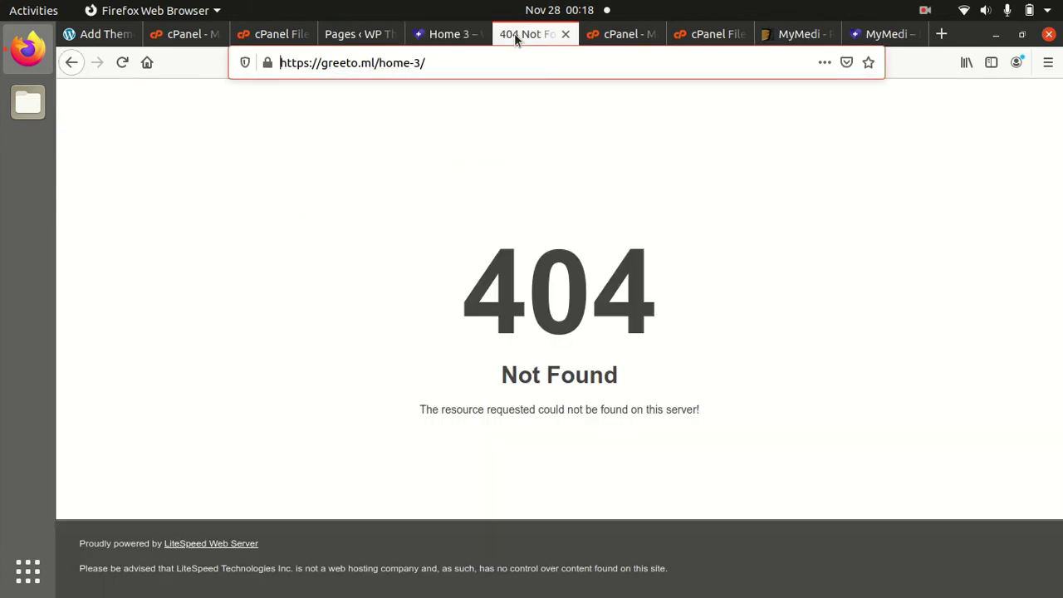
- In the WordPress admin tab, open the Permalink Settings, choose the Post name structure and save the changes
click(372, 37)
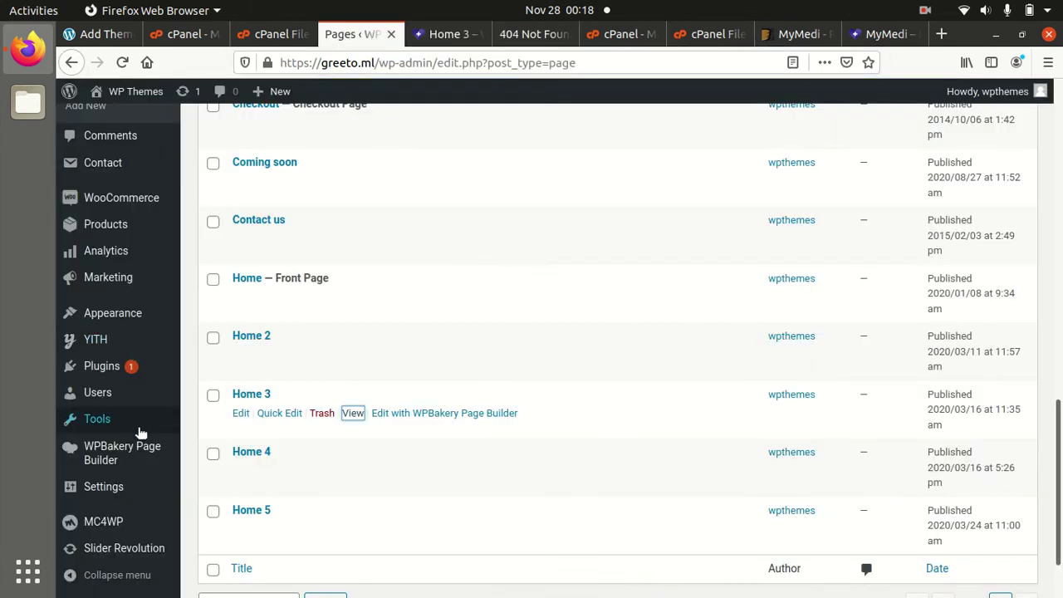
scroll(138, 423, down, 2)
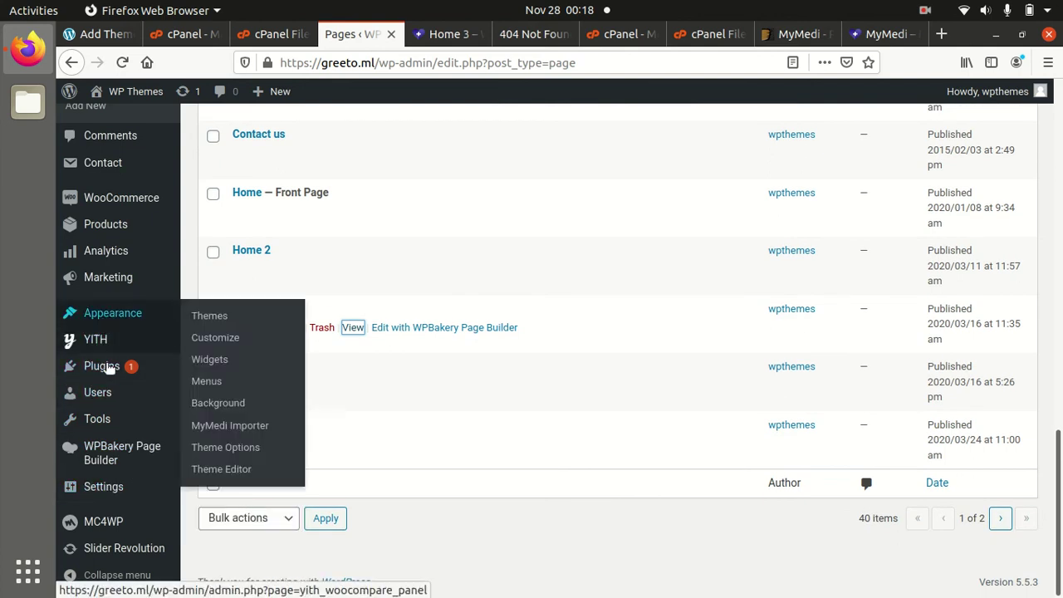
mouse_move(103, 486)
click(205, 501)
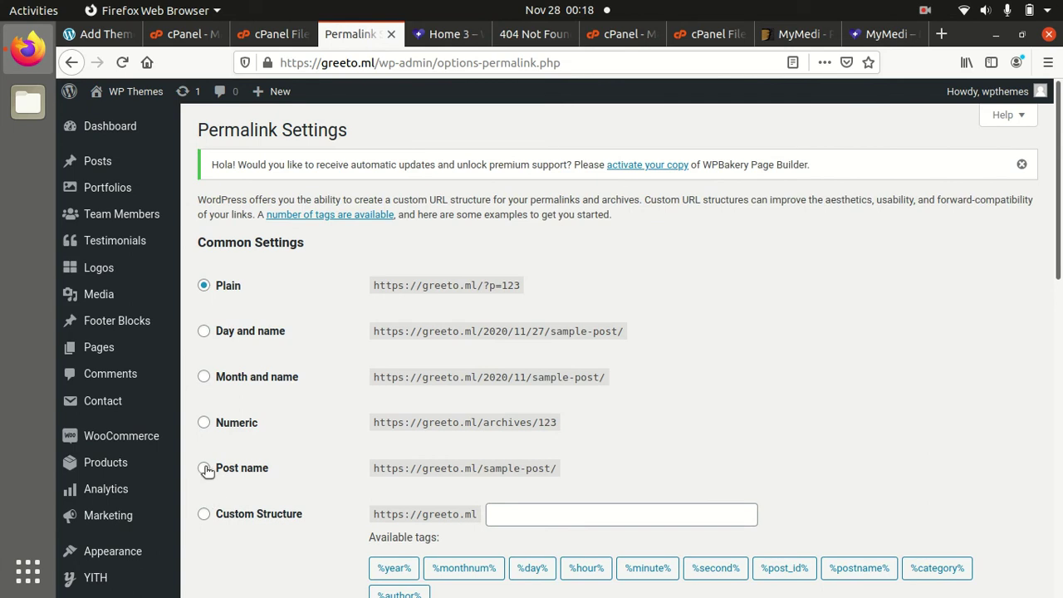
click(204, 468)
scroll(286, 452, down, 10)
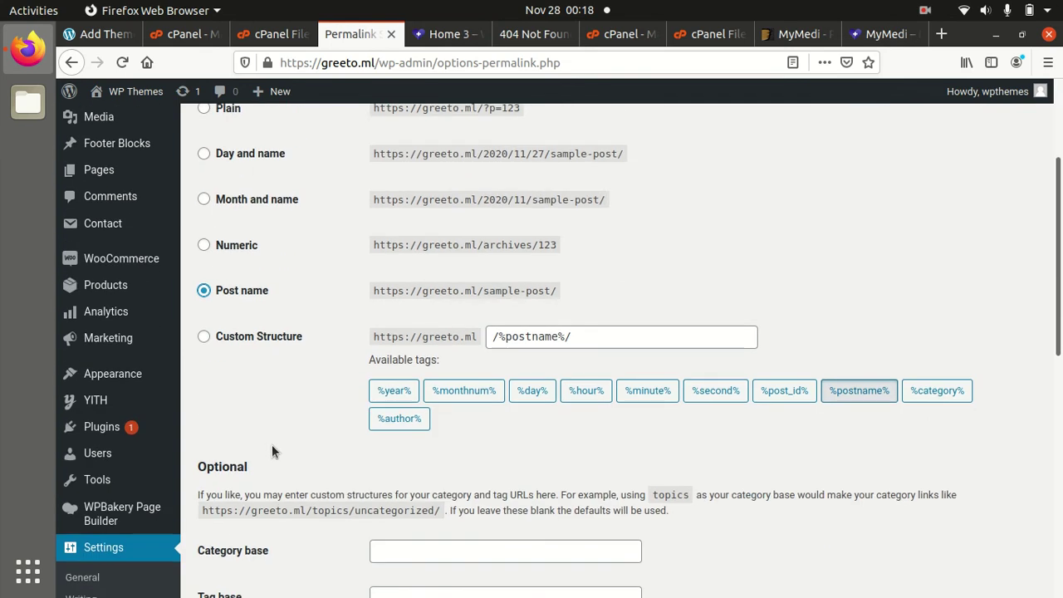
scroll(289, 477, down, 4)
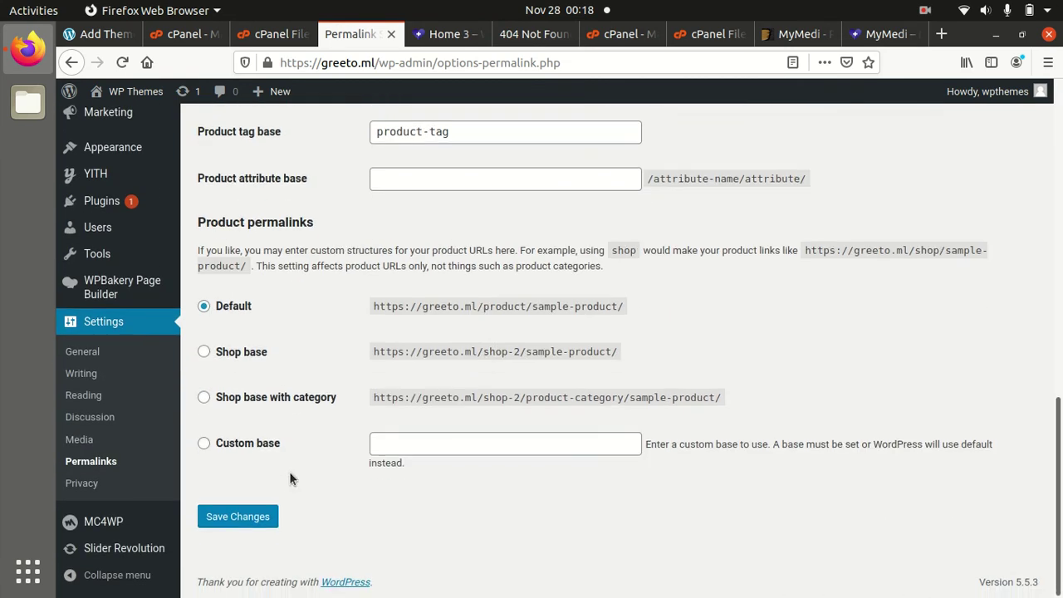
click(239, 516)
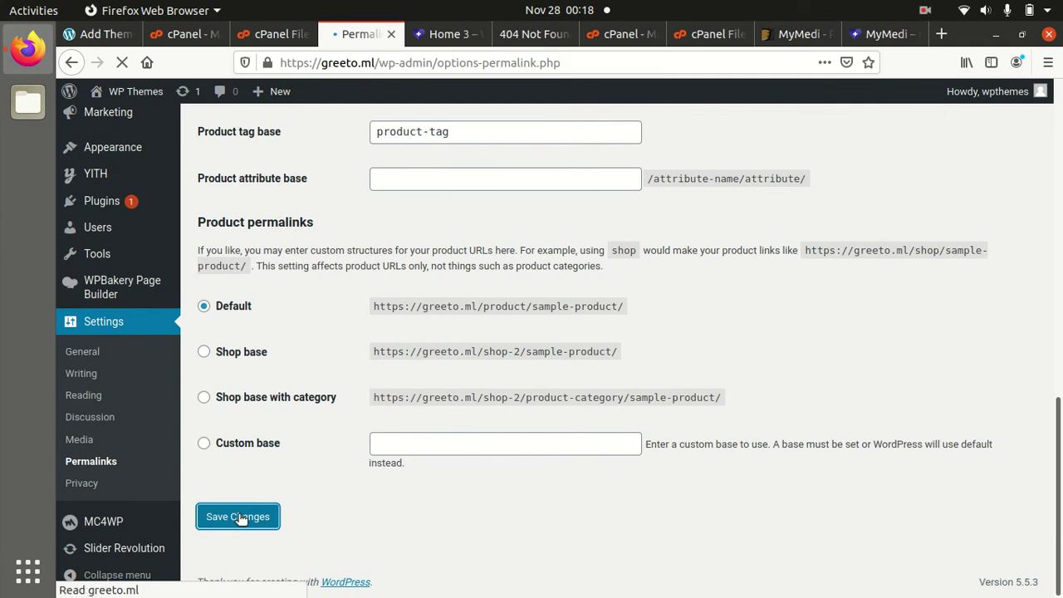
- Return to the home-3/ tab, reload it and look through the page from the banner to the bestsellers section
click(532, 37)
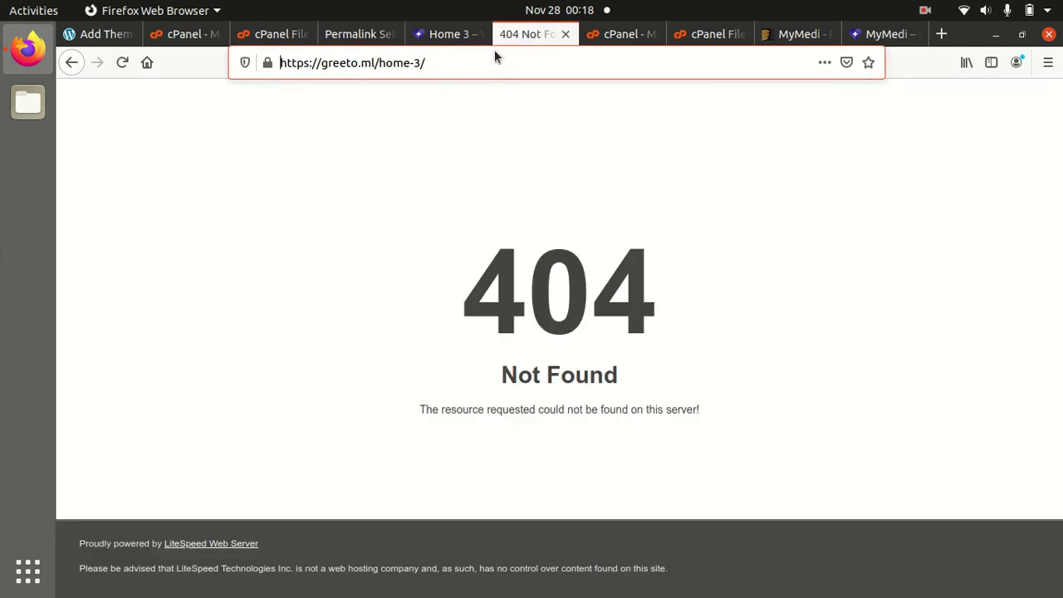
click(122, 63)
click(128, 71)
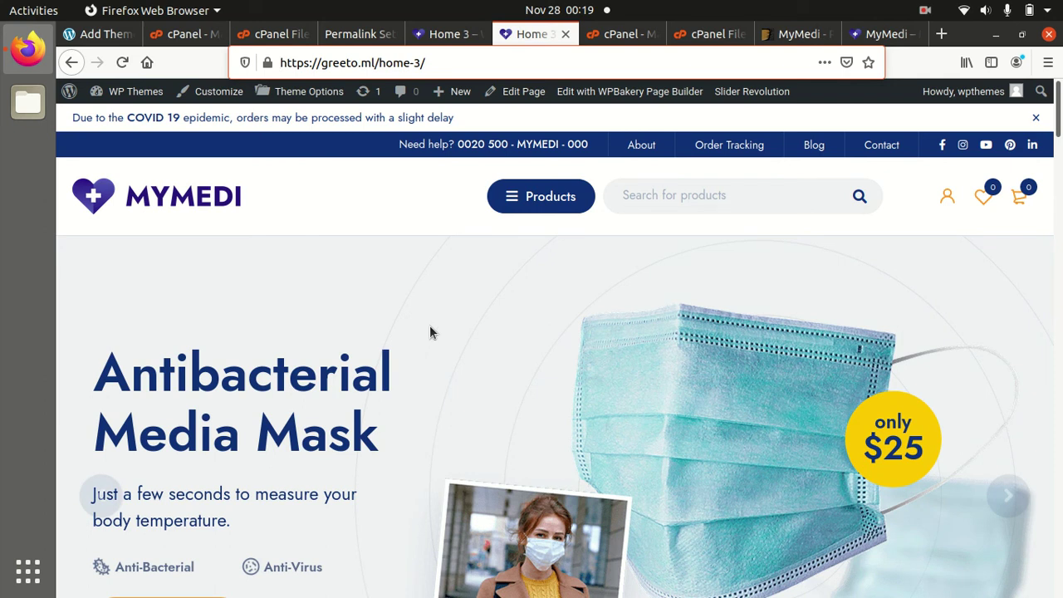
scroll(416, 363, down, 5)
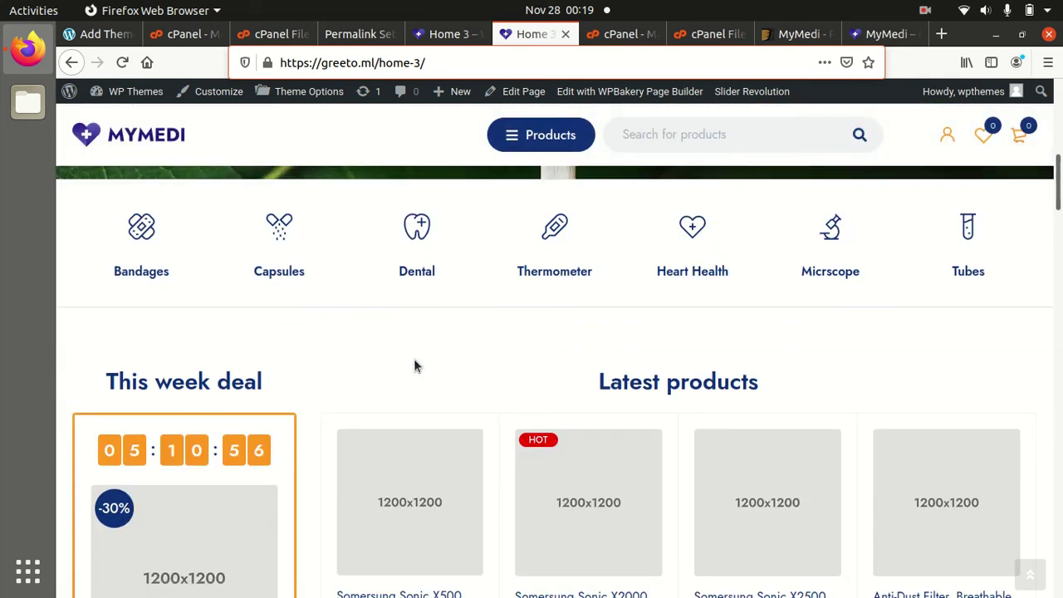
scroll(415, 366, down, 3)
scroll(417, 363, up, 10)
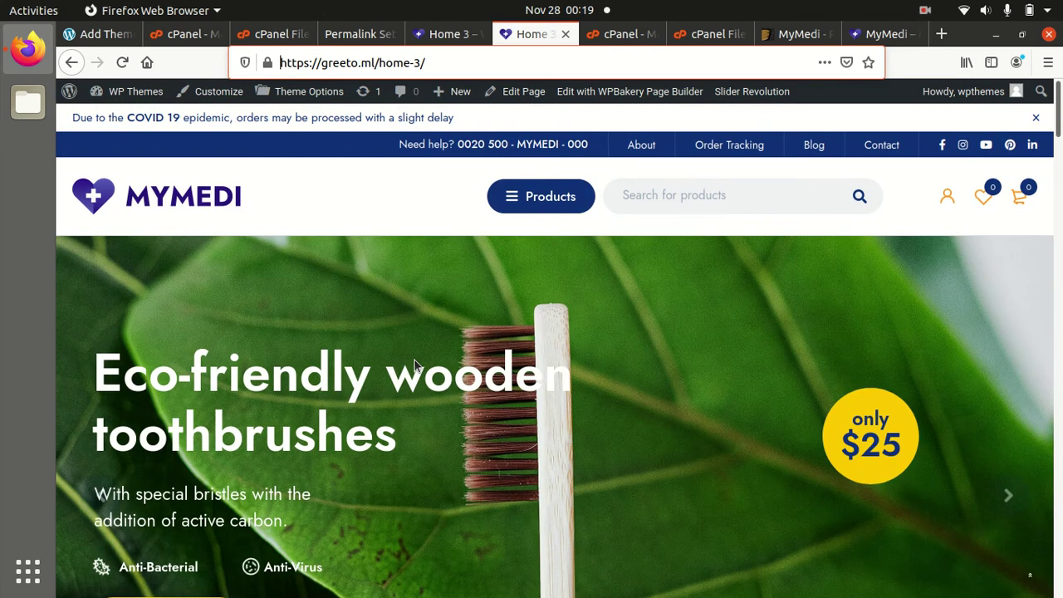
scroll(416, 364, down, 8)
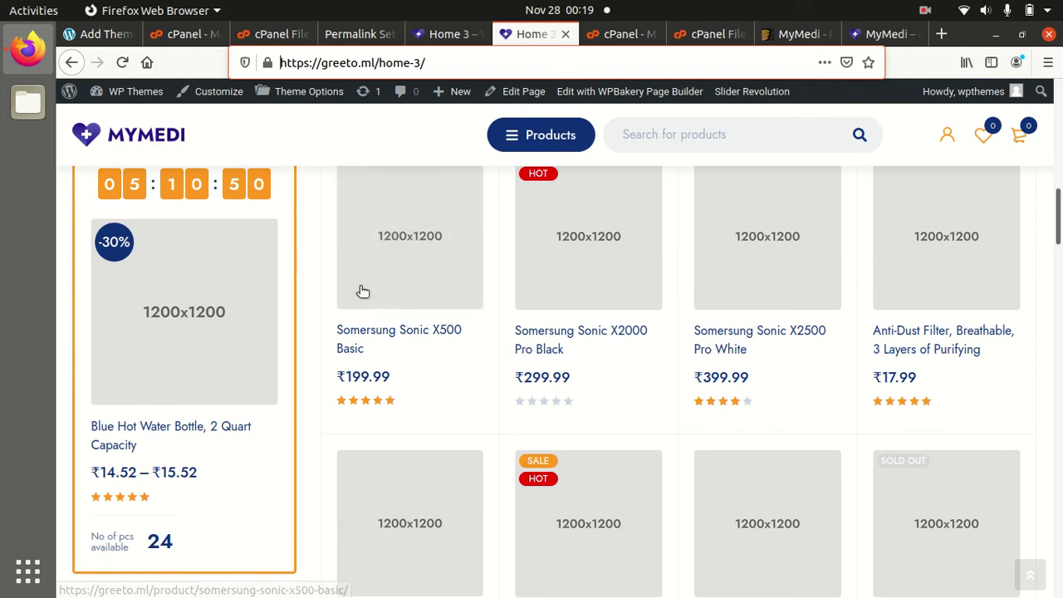
scroll(525, 299, down, 5)
scroll(525, 301, down, 3)
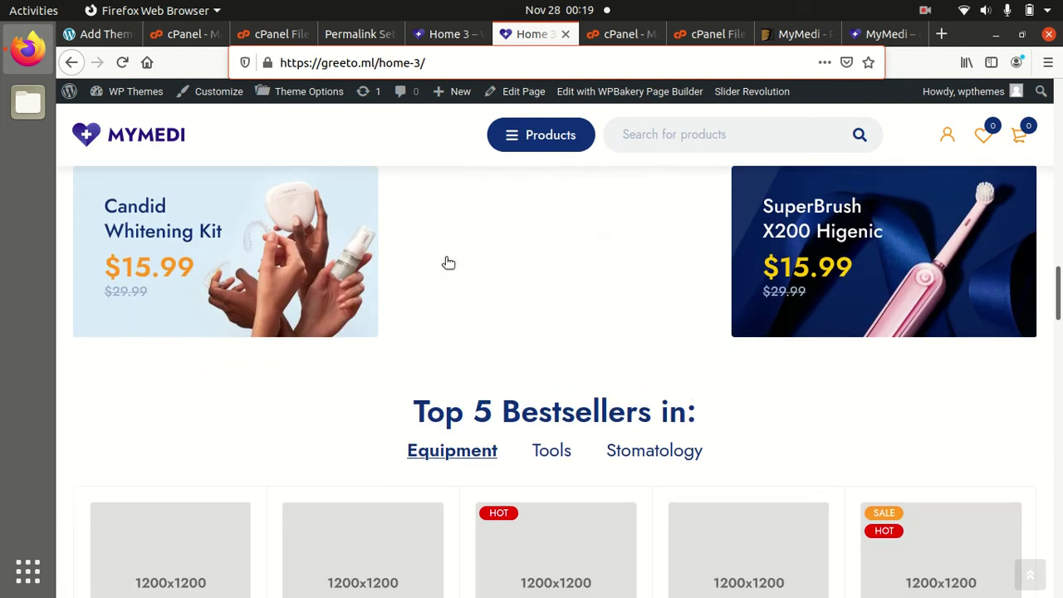
- Open the Home 04 demo page from the site's Products navigation and examine its banner, category icons and product sections
mouse_move(509, 137)
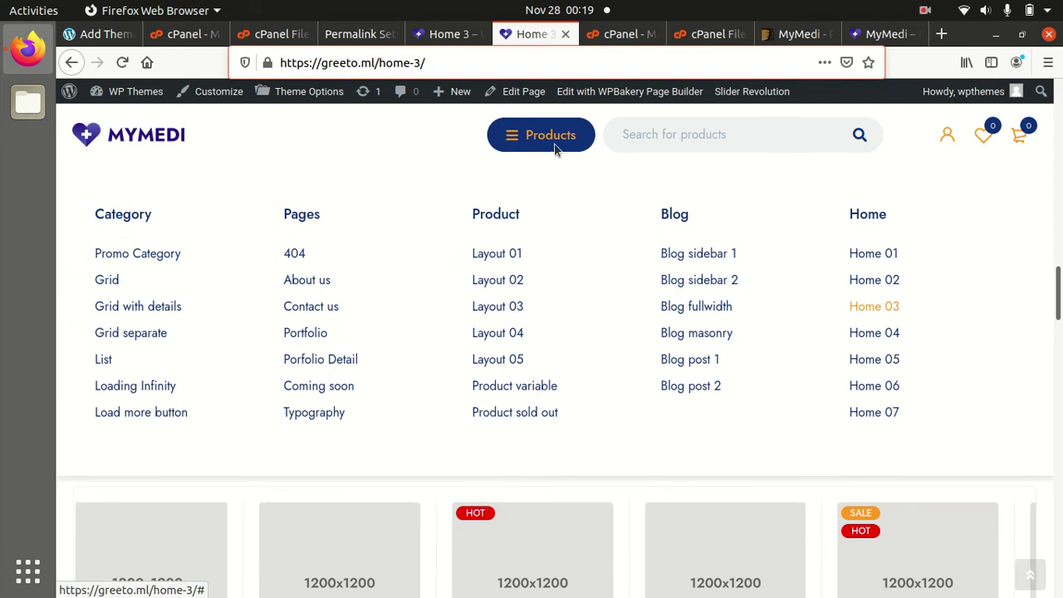
click(872, 333)
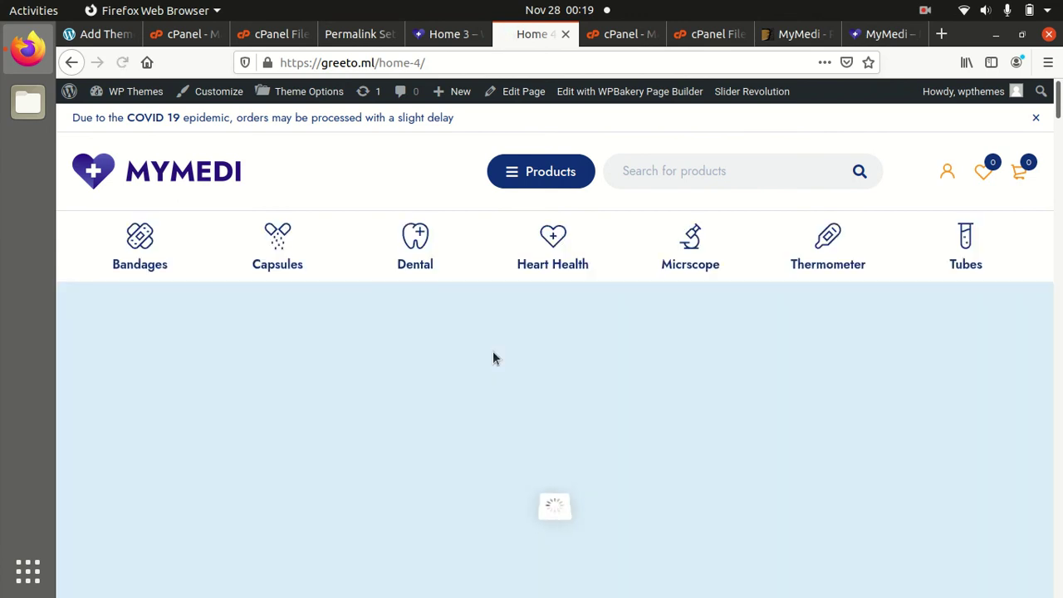
scroll(492, 358, down, 4)
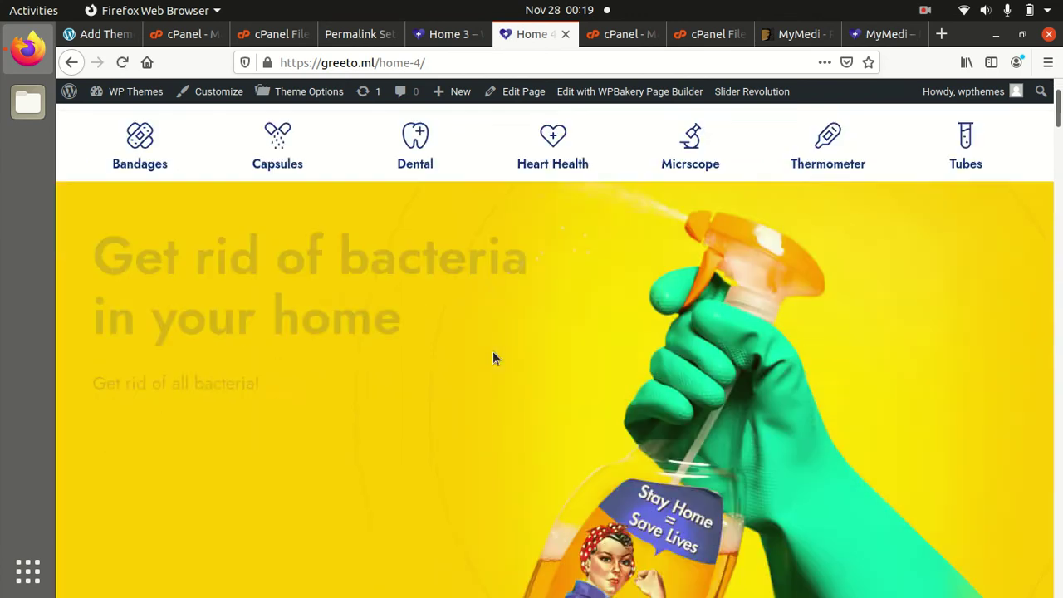
scroll(492, 357, down, 2)
scroll(492, 357, up, 4)
scroll(492, 357, down, 2)
scroll(492, 357, down, 6)
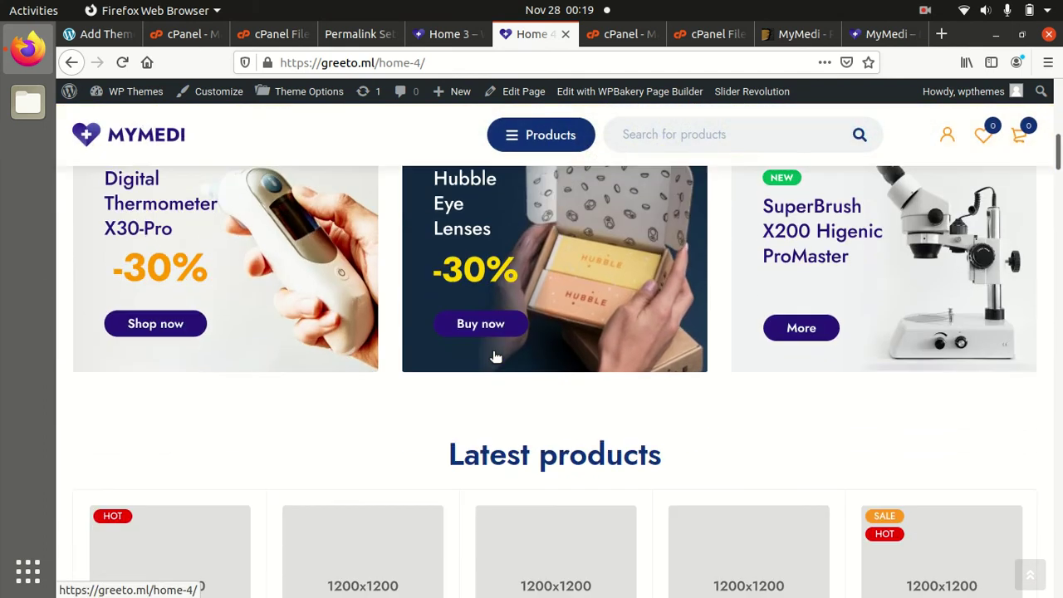
scroll(496, 358, down, 2)
scroll(495, 357, up, 6)
scroll(495, 357, up, 5)
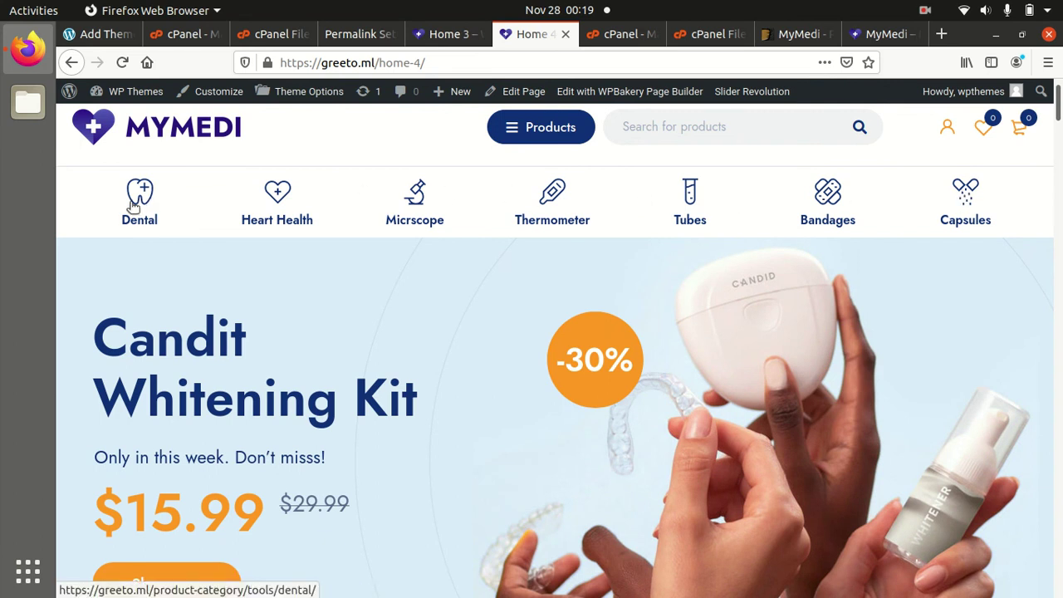
scroll(414, 262, down, 8)
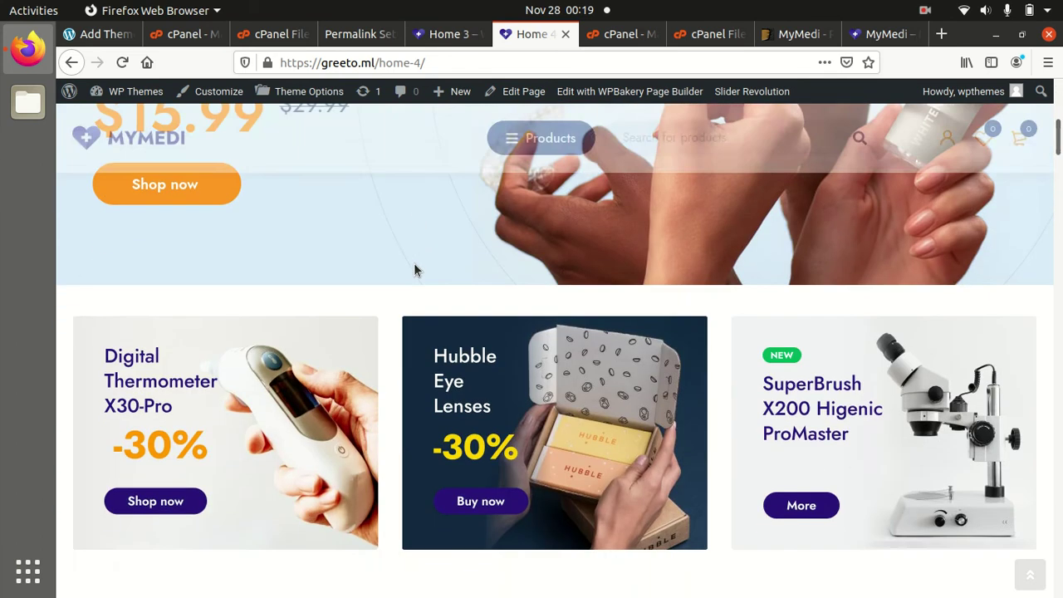
scroll(414, 263, down, 5)
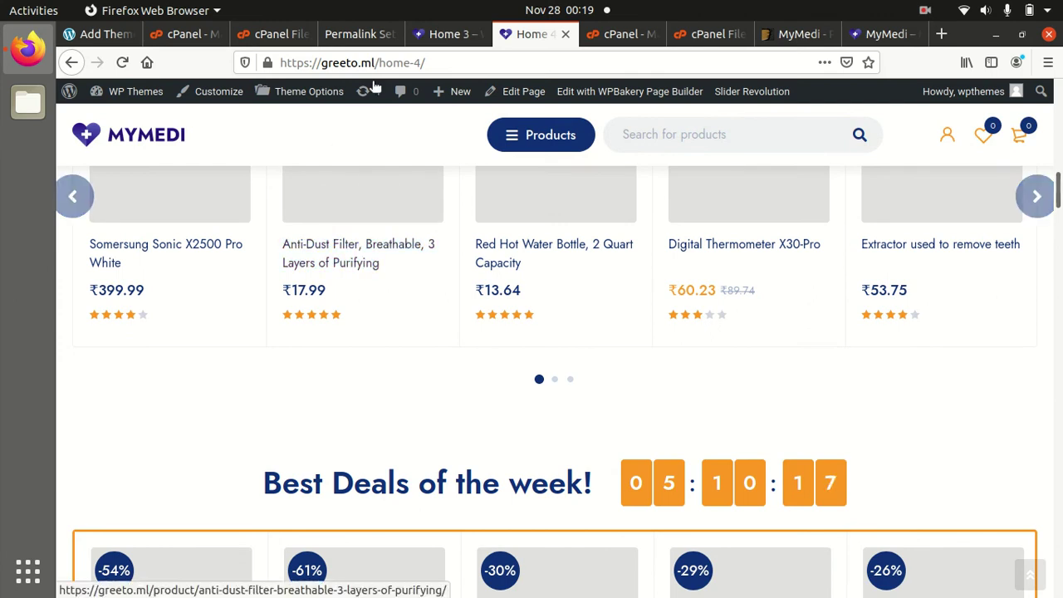
- Return to the WordPress admin tab, look through the available admin sections and open the MyMedi Theme Options
click(365, 40)
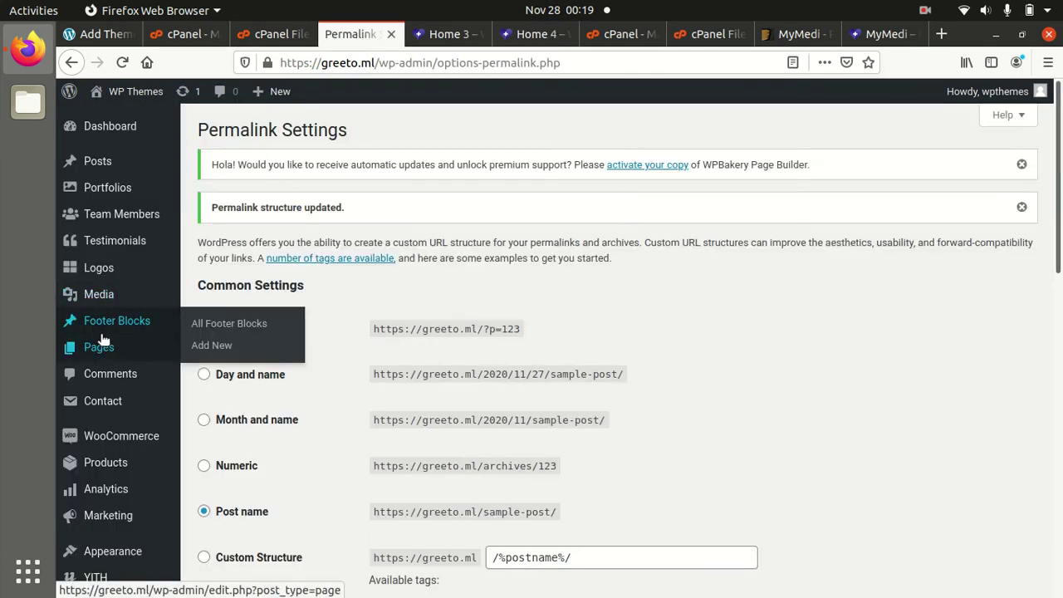
scroll(99, 340, down, 3)
scroll(103, 336, down, 3)
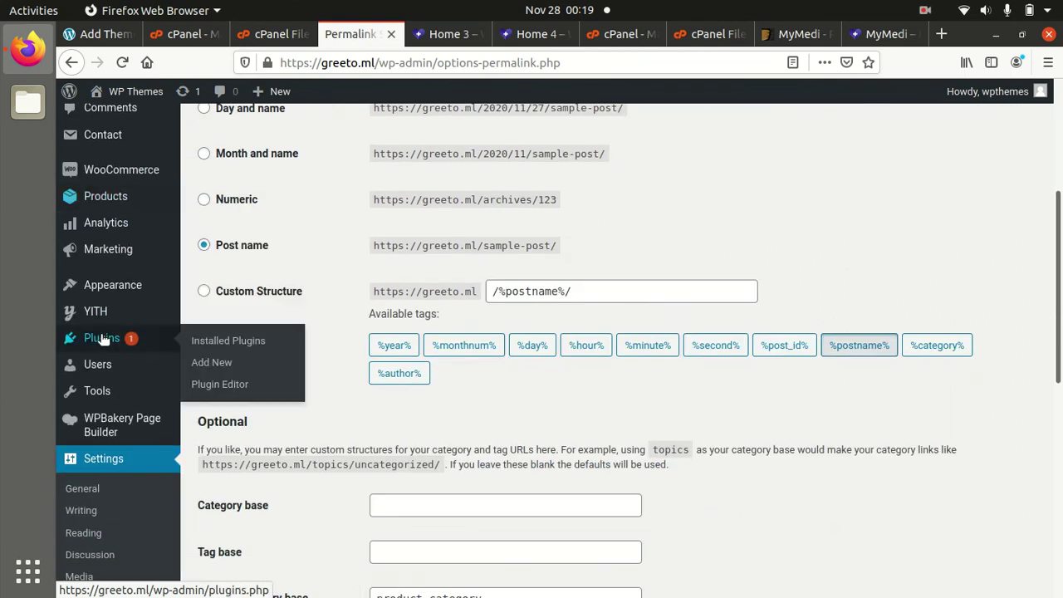
scroll(114, 298, up, 6)
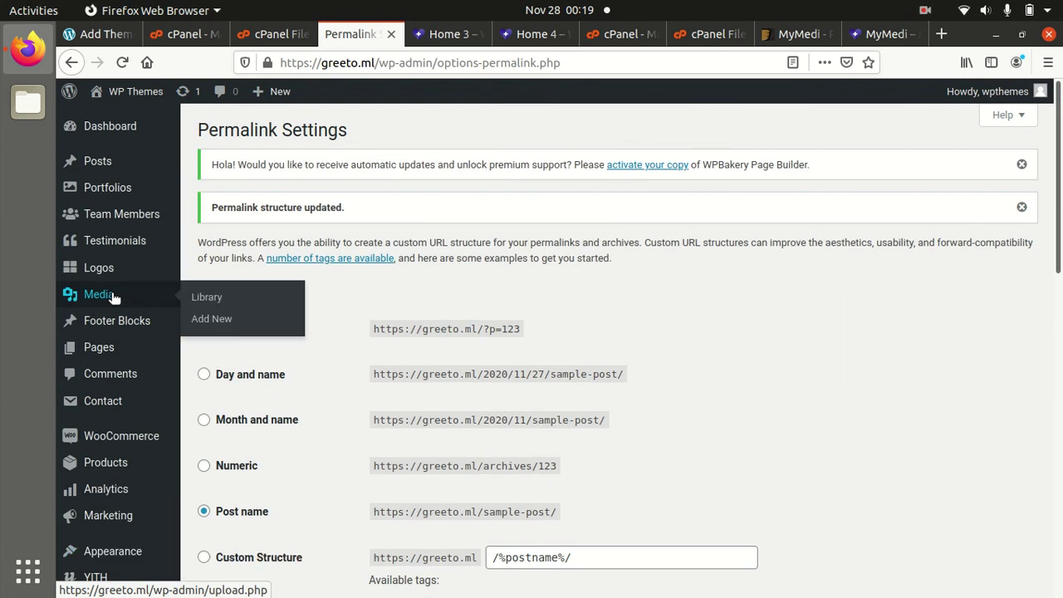
mouse_move(110, 261)
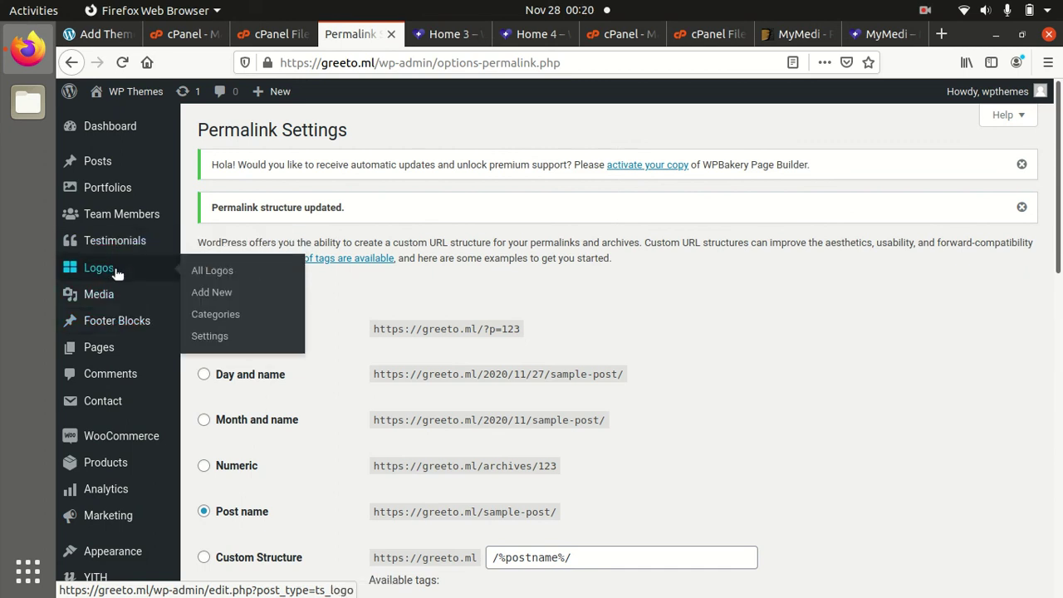
scroll(117, 274, down, 5)
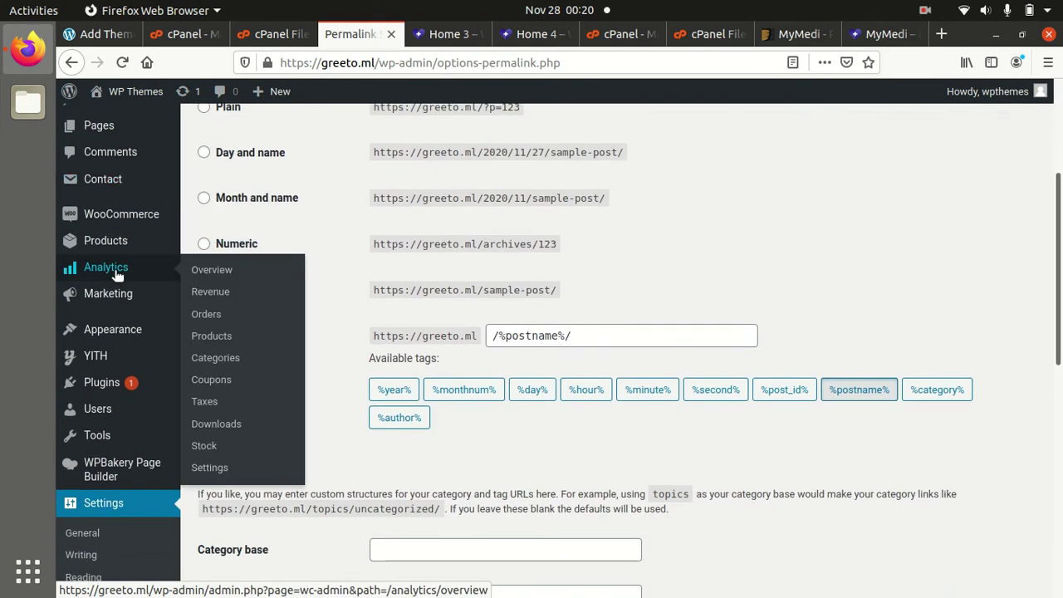
scroll(117, 275, down, 2)
scroll(117, 274, up, 7)
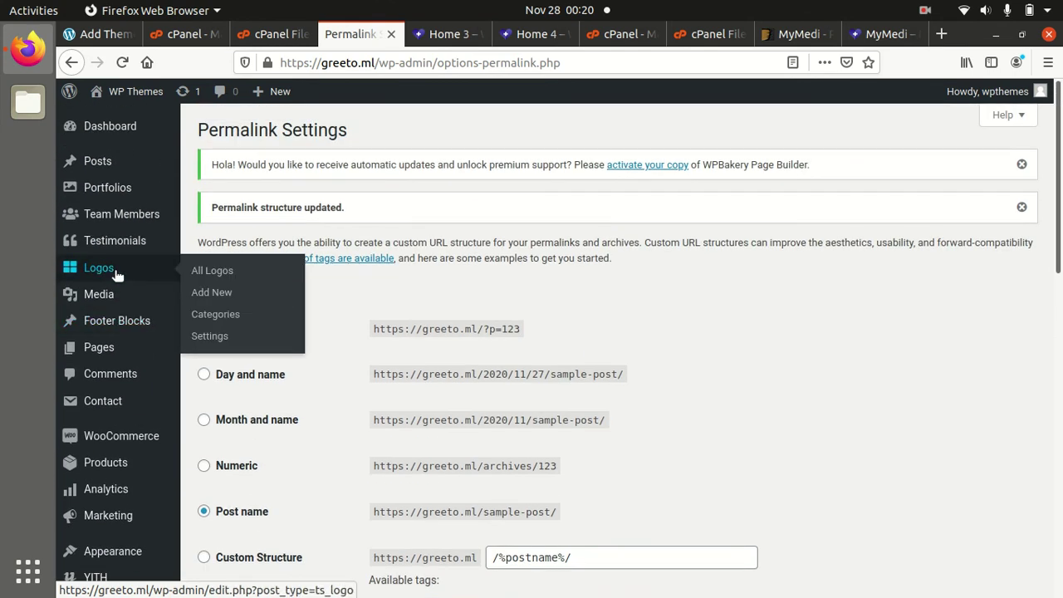
scroll(106, 341, down, 9)
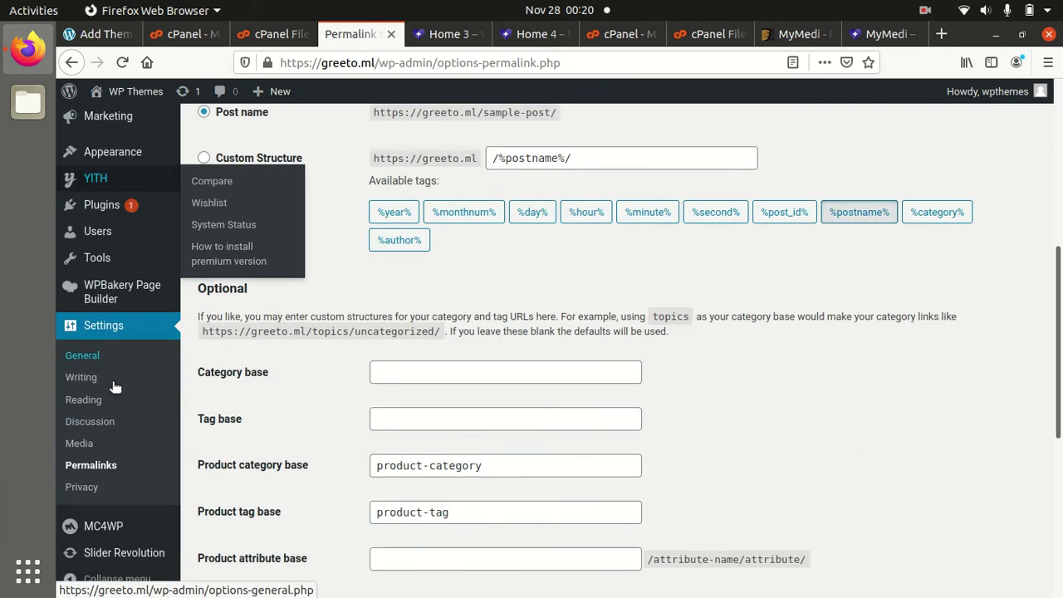
scroll(121, 416, down, 4)
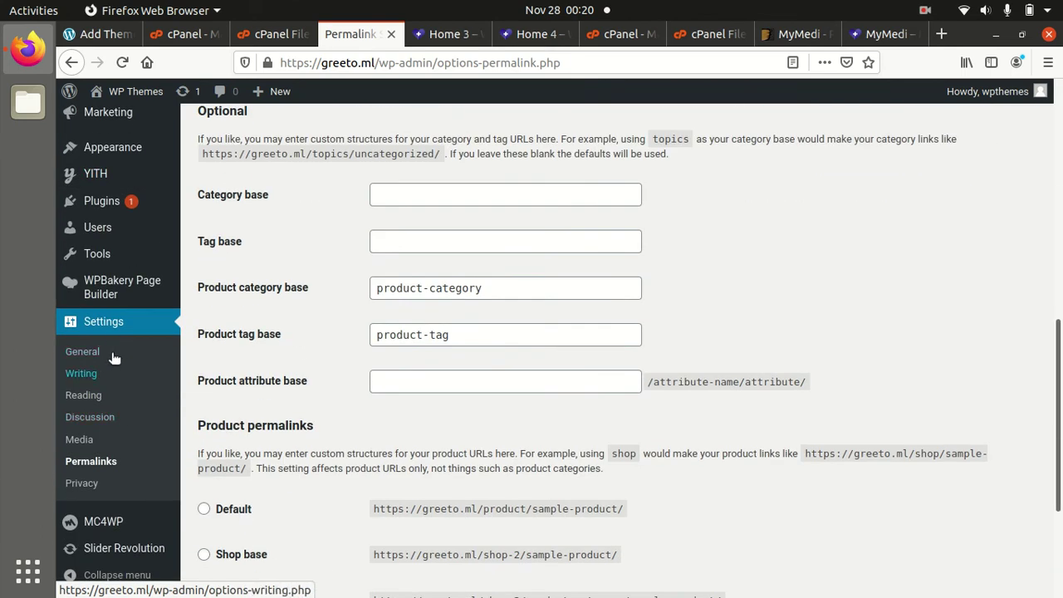
mouse_move(117, 235)
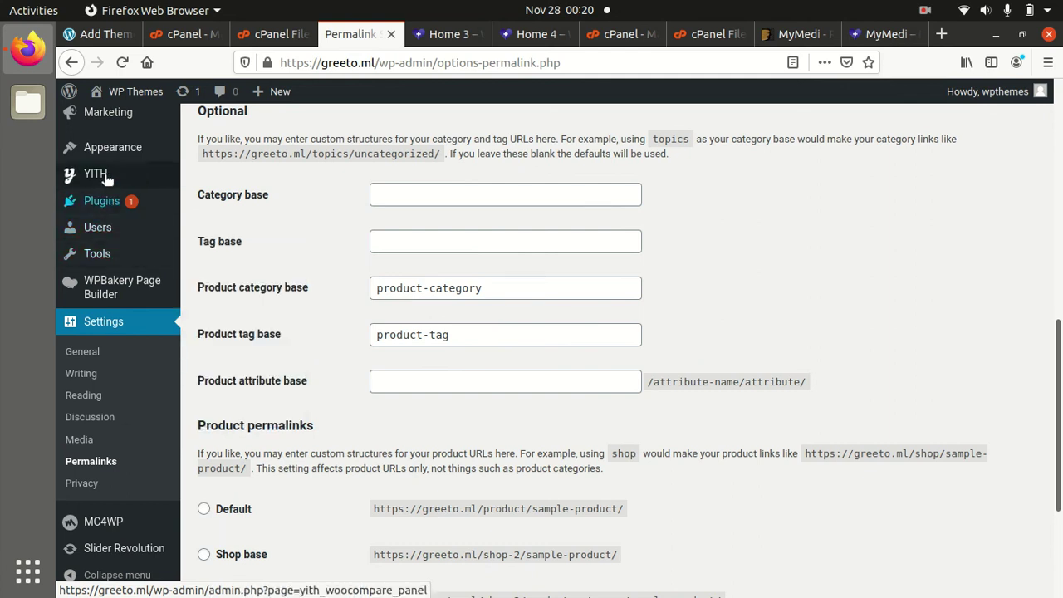
mouse_move(108, 157)
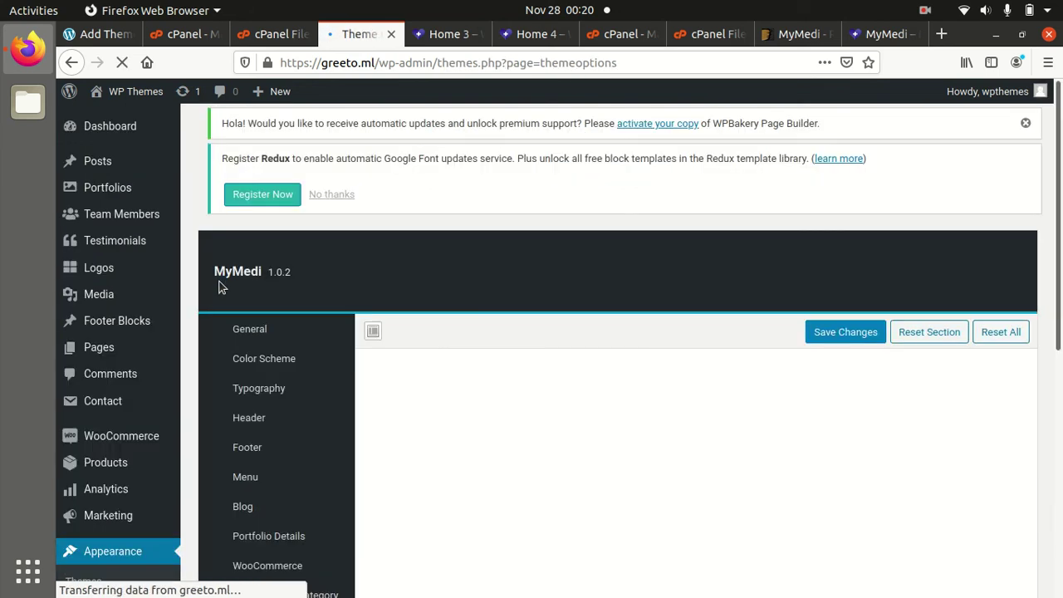
- Look over the General logo and favicon settings and the Color Scheme's primary colors in the MyMedi theme options
scroll(501, 330, down, 3)
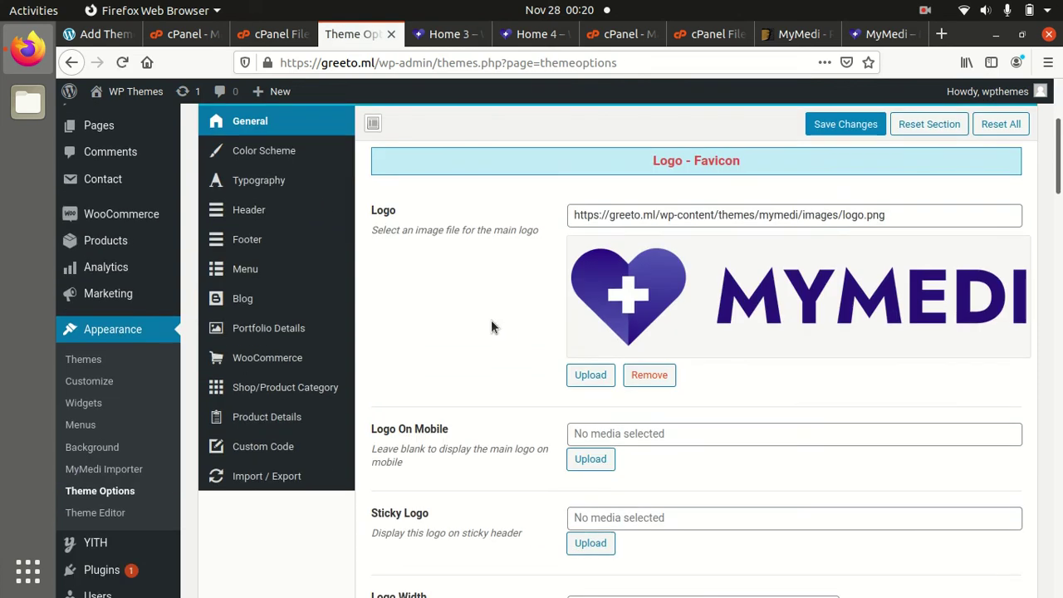
scroll(316, 290, up, 1)
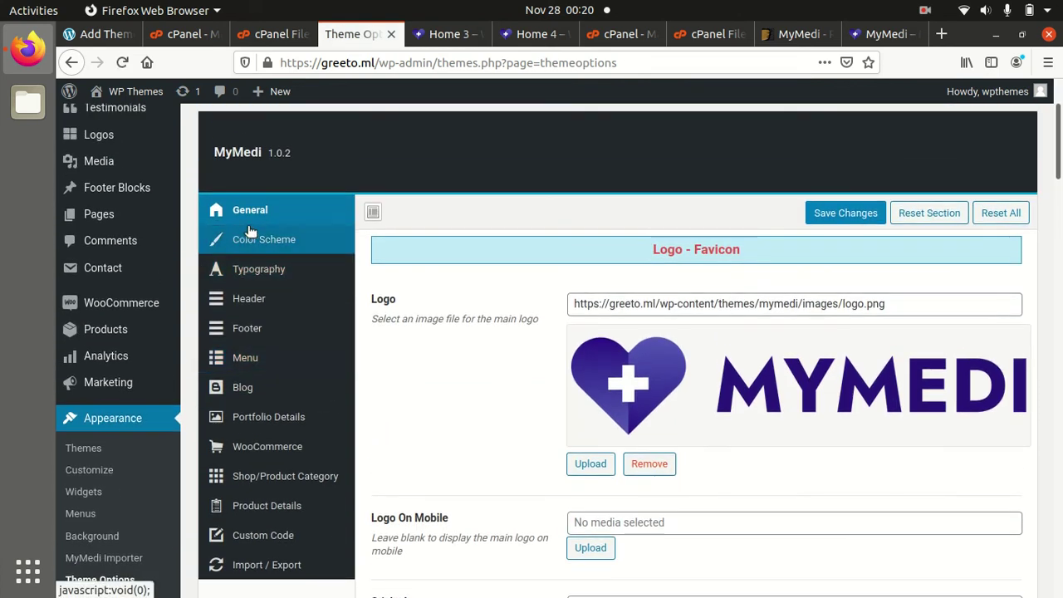
scroll(559, 349, down, 5)
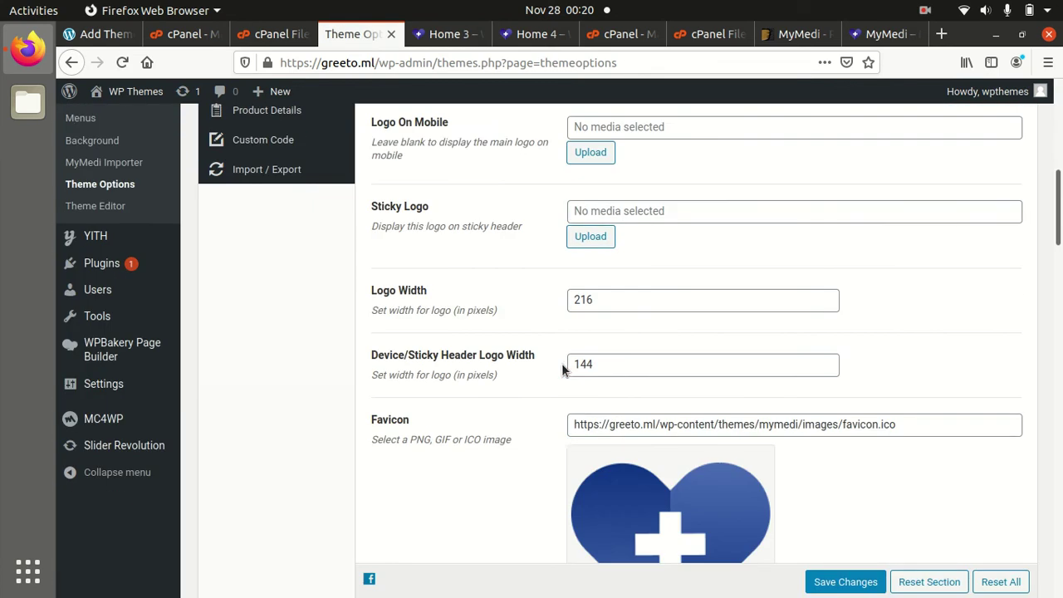
scroll(552, 374, up, 4)
scroll(552, 374, up, 4)
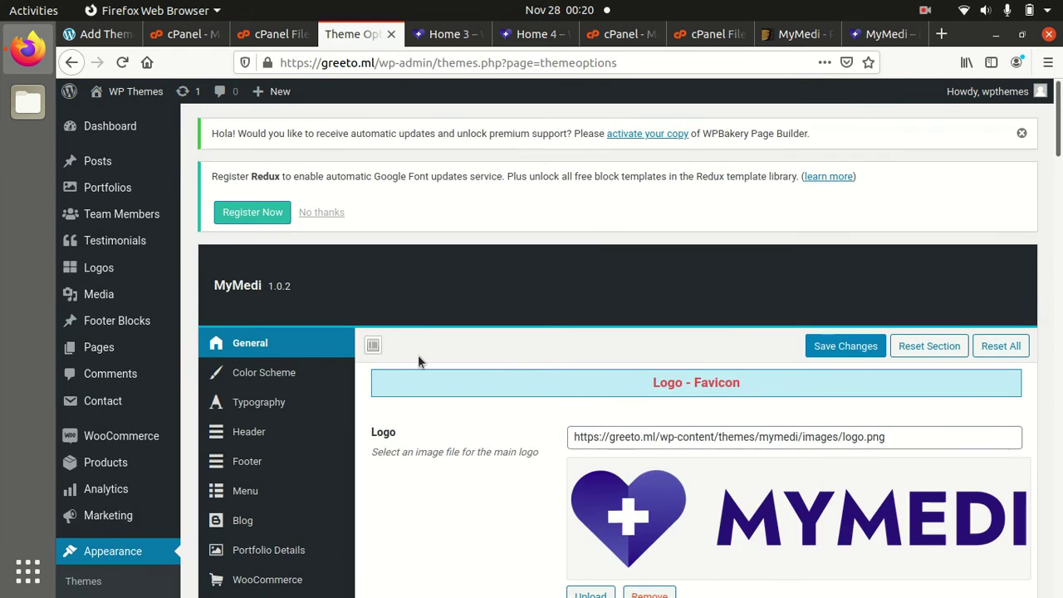
click(276, 375)
scroll(275, 375, down, 2)
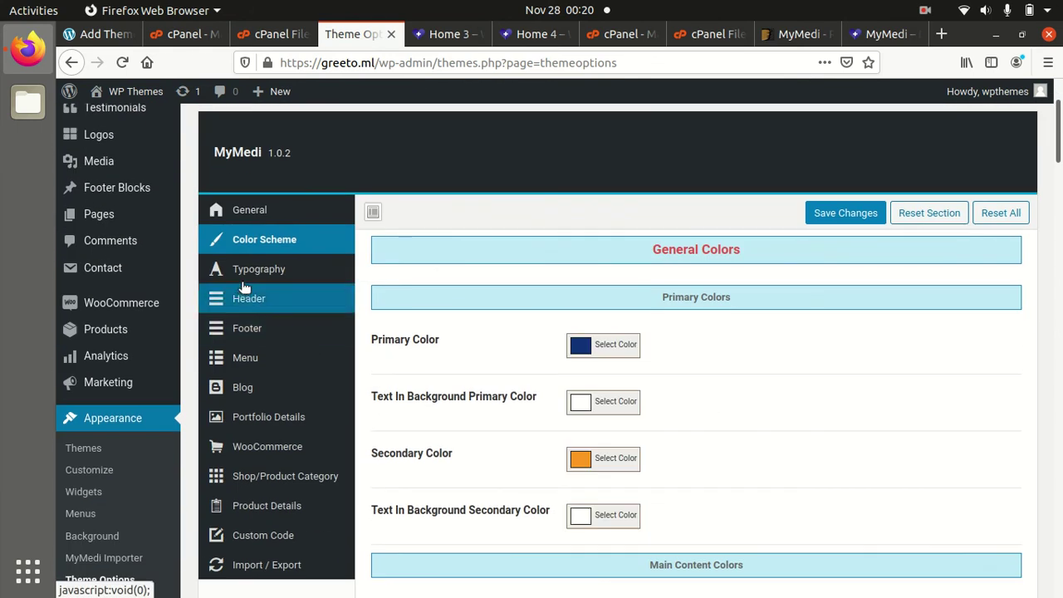
- Look over the Typography font settings and the Header section's available header layouts in the theme options
click(276, 274)
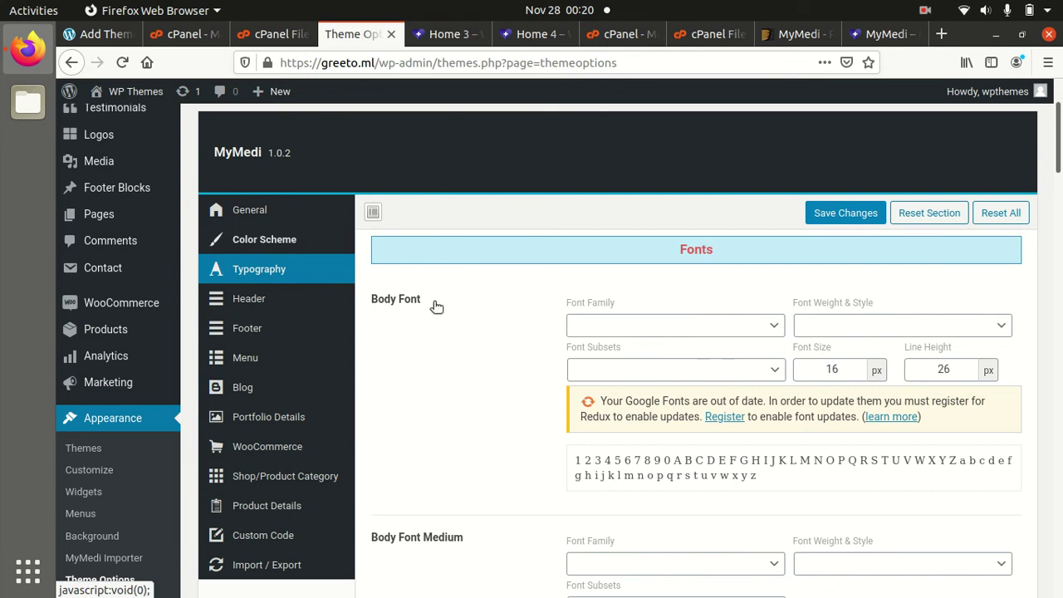
click(266, 301)
click(244, 330)
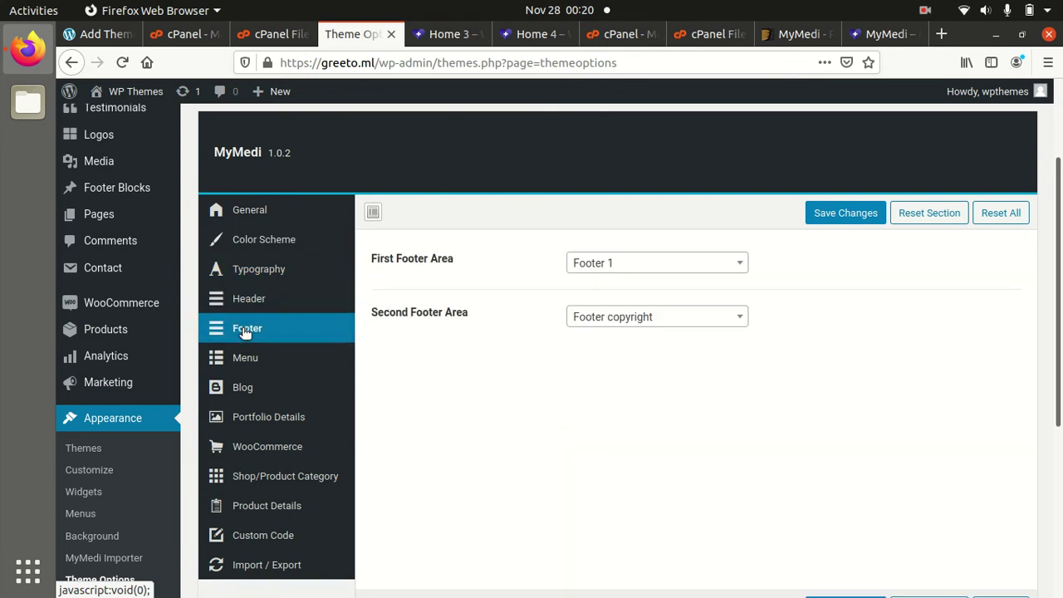
click(268, 300)
scroll(759, 355, down, 5)
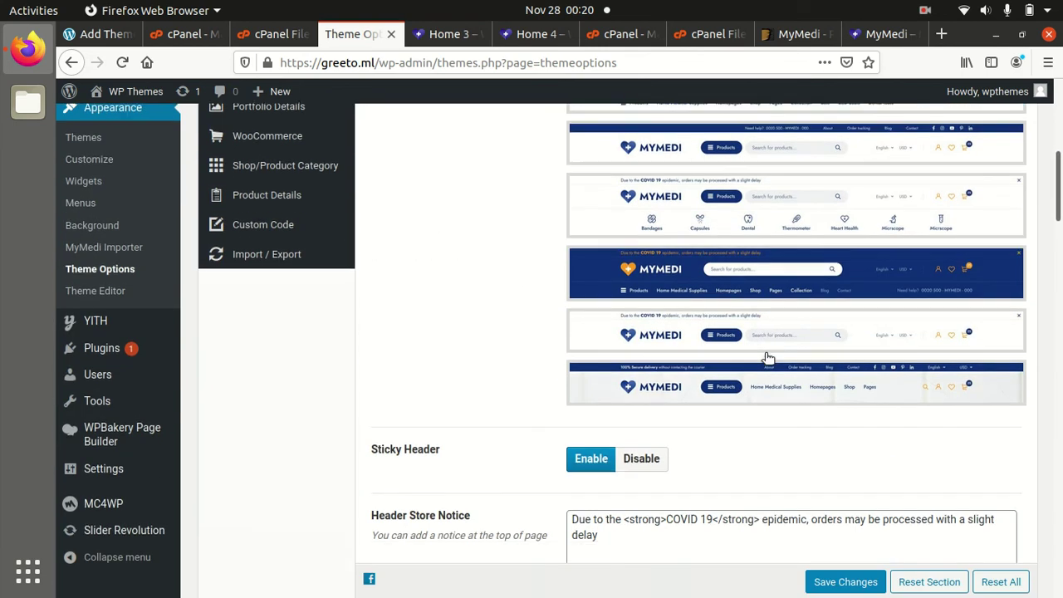
scroll(768, 359, up, 4)
scroll(750, 332, down, 2)
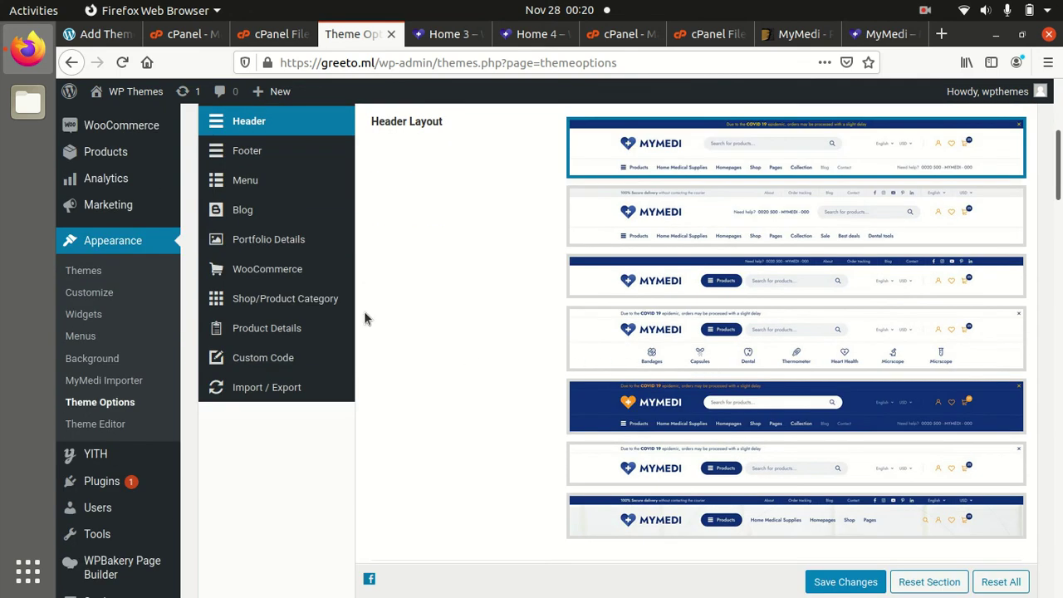
- Look through the Footer, Menu, Blog, Portfolio Details and WooCommerce sections of the theme options
click(249, 157)
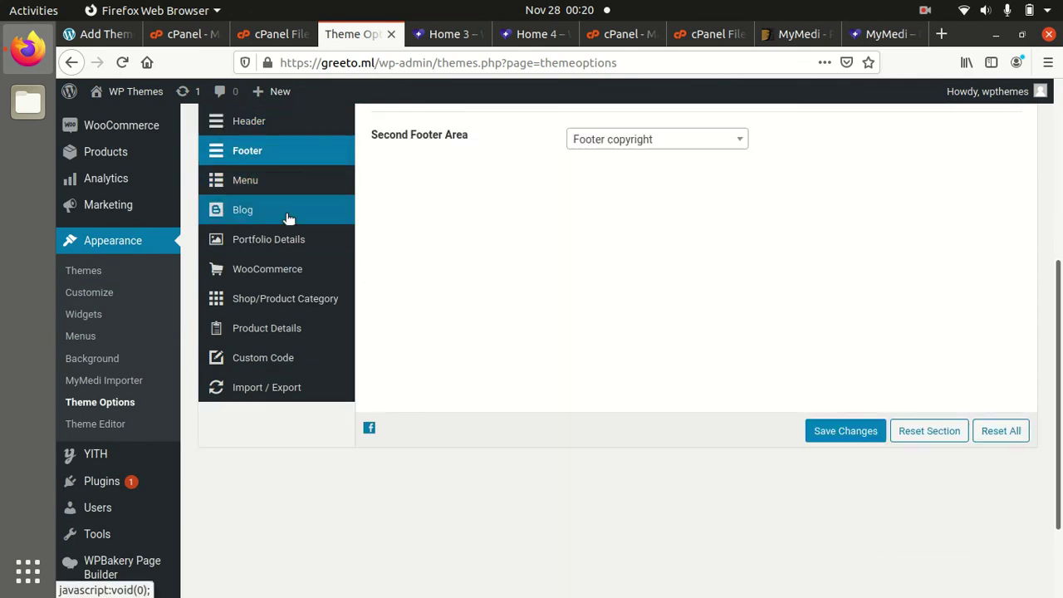
click(255, 183)
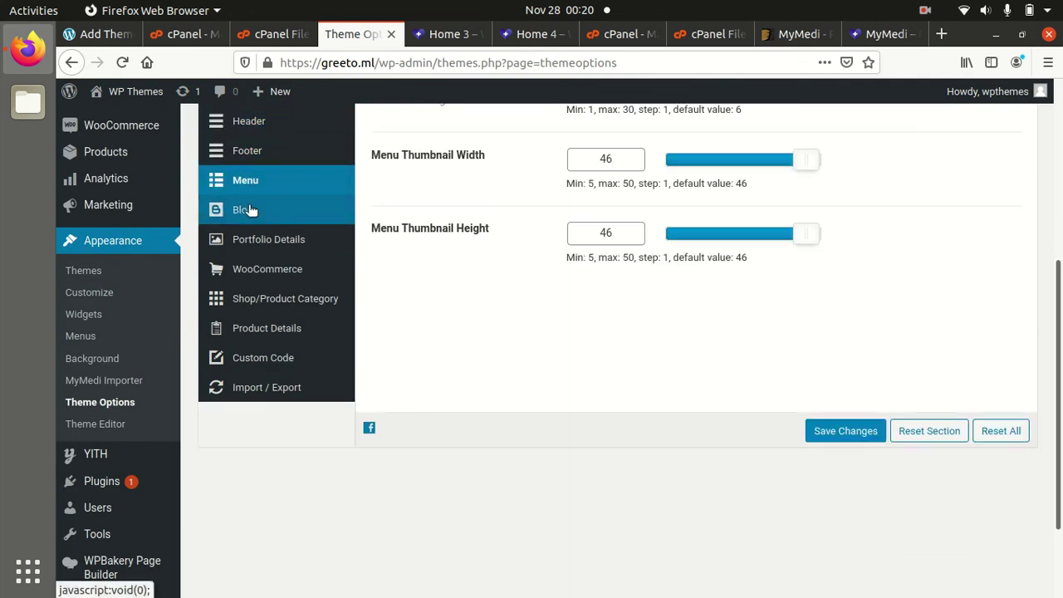
click(249, 210)
click(249, 241)
click(258, 269)
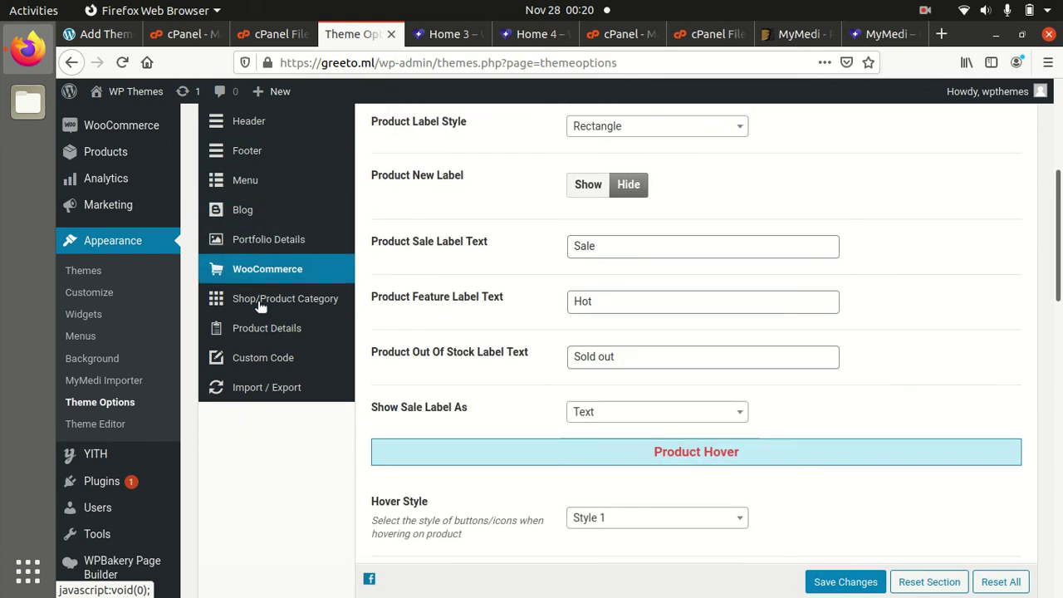
- Look through the Shop/Product Category, Product Details, Custom Code and Import / Export sections of the theme options
click(261, 305)
click(264, 336)
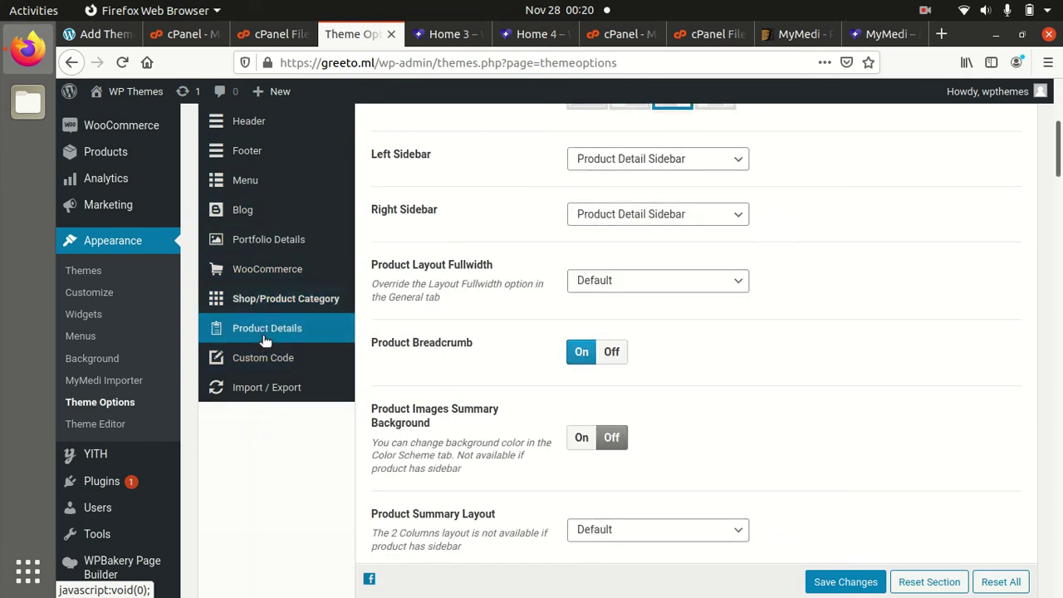
click(274, 302)
click(274, 334)
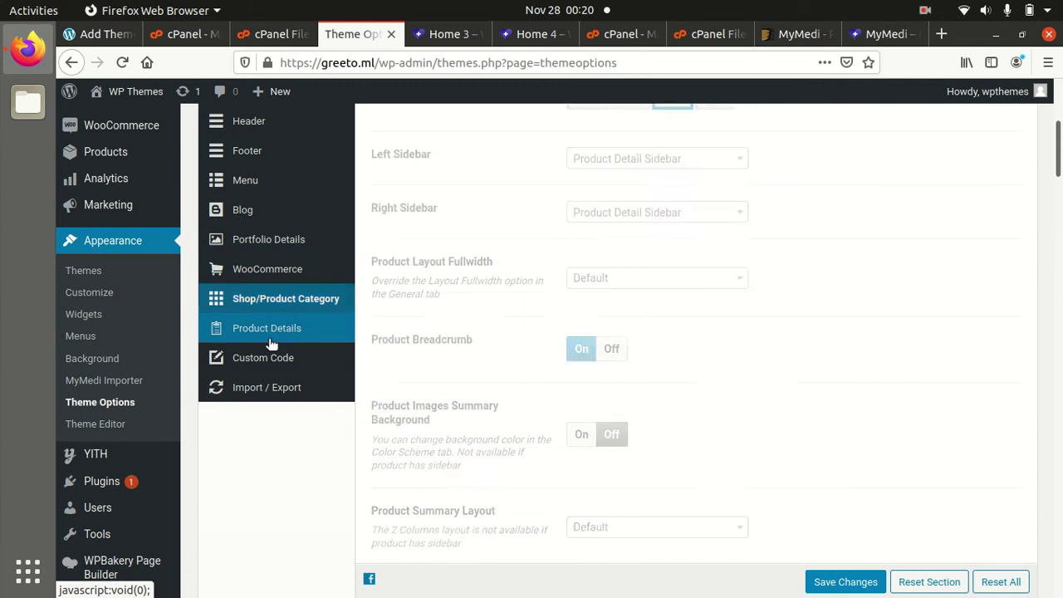
click(262, 365)
click(261, 390)
scroll(262, 394, up, 5)
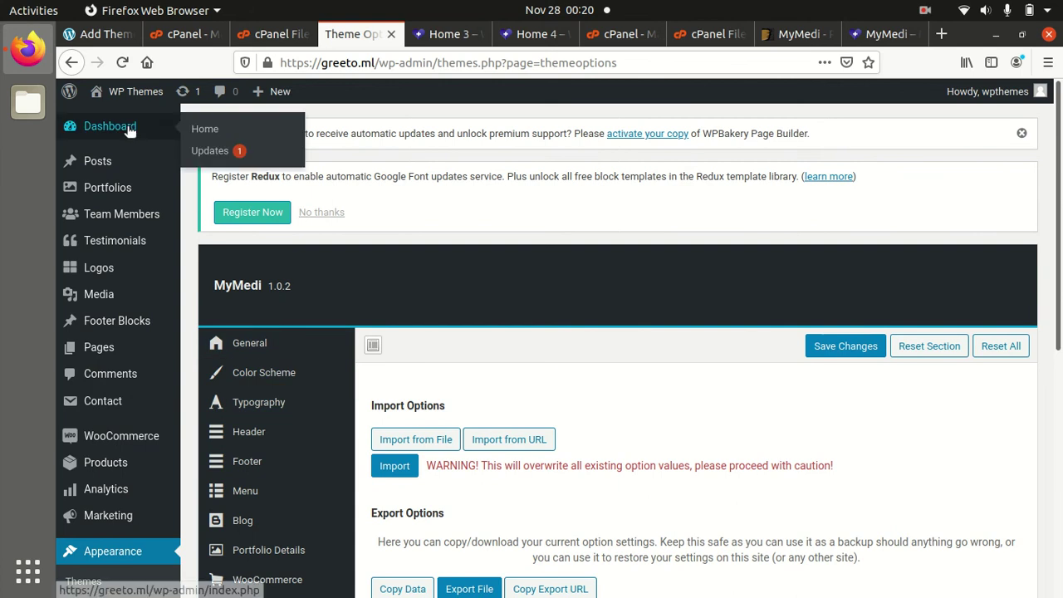
- Switch to the Home 3 page tab and look over its banner slider and category icons
click(439, 34)
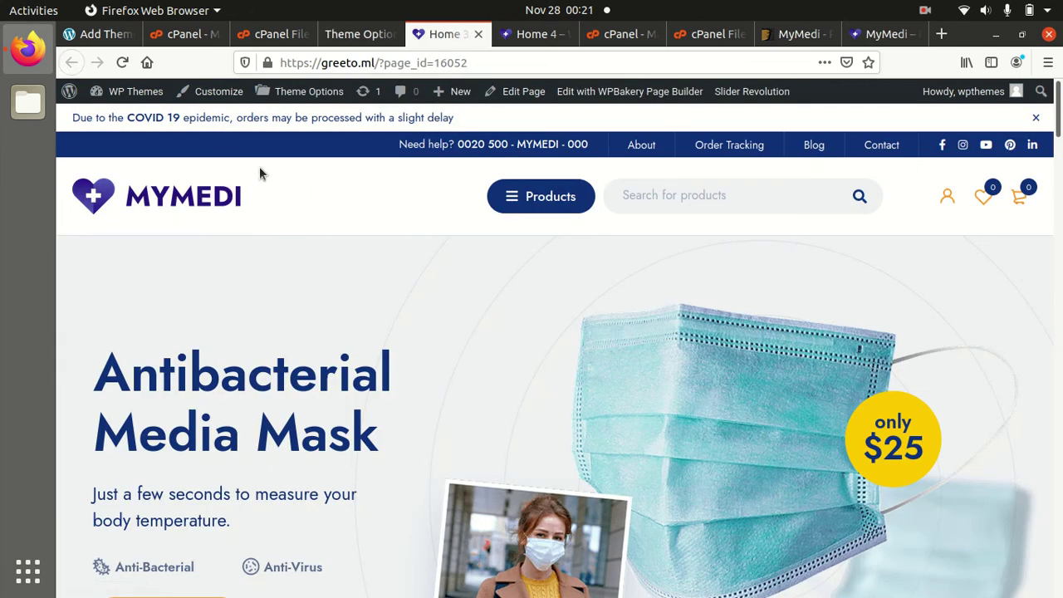
scroll(327, 228, down, 5)
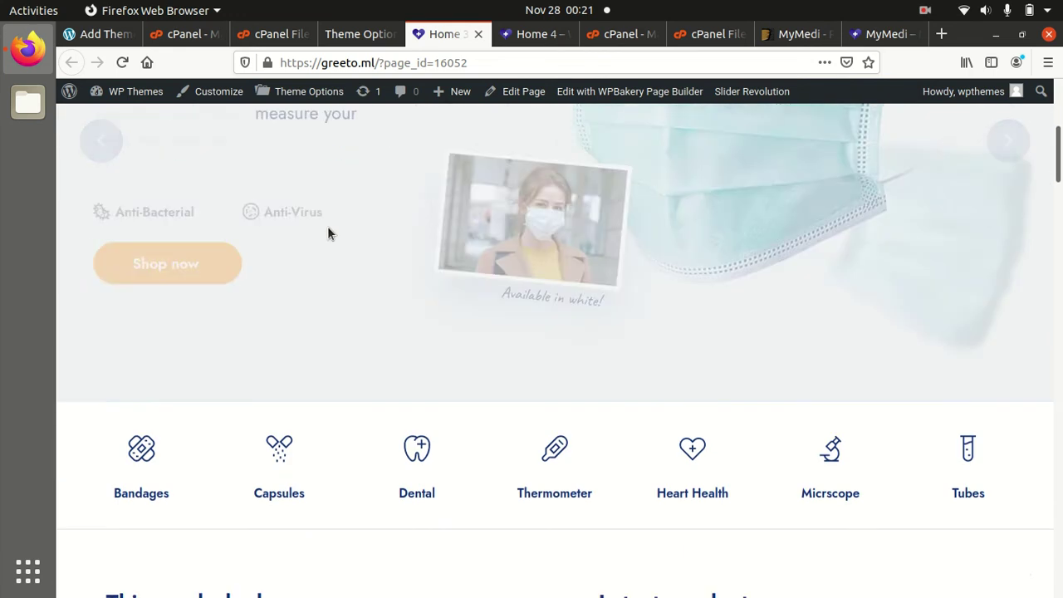
scroll(328, 232, up, 5)
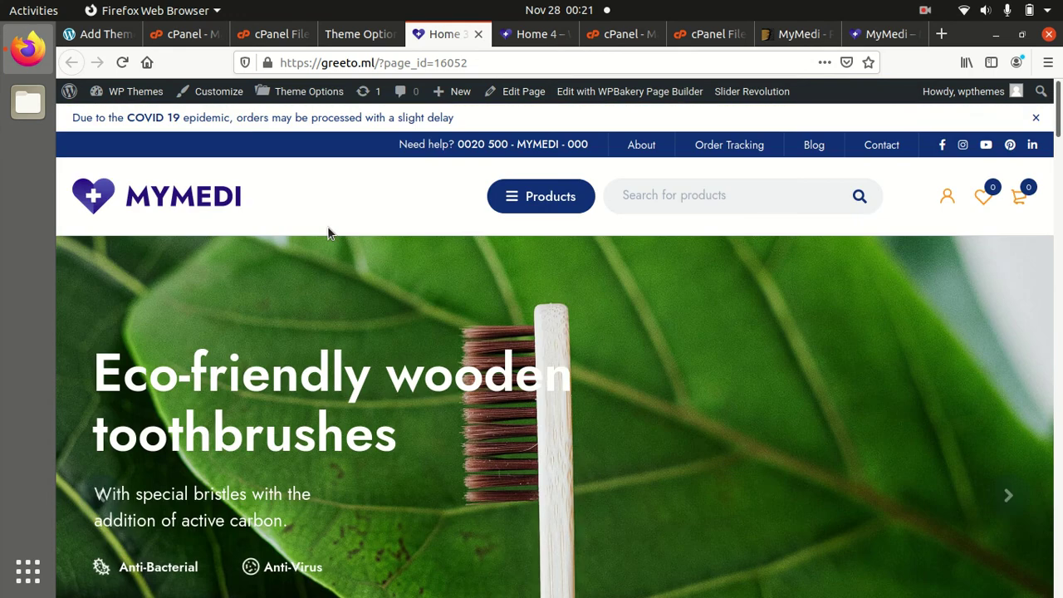